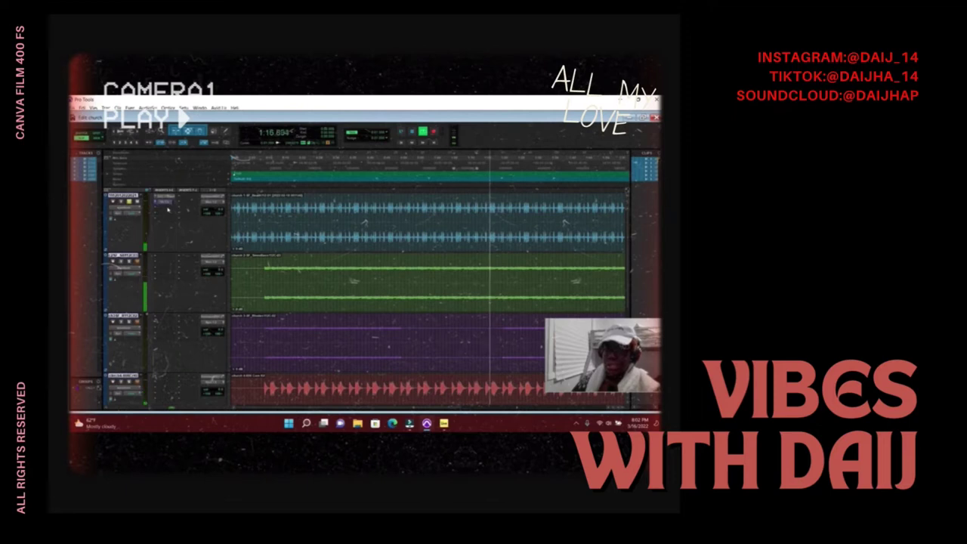
{"action": "left_click", "coordinate": [185, 262]}
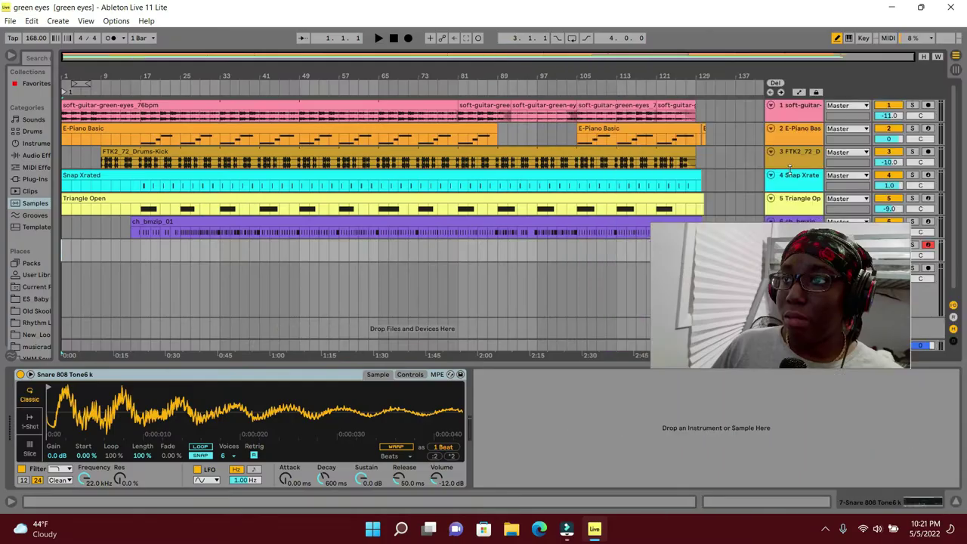
{"action": "left_click_drag", "start_coordinate": [778, 326], "coordinate": [828, 460]}
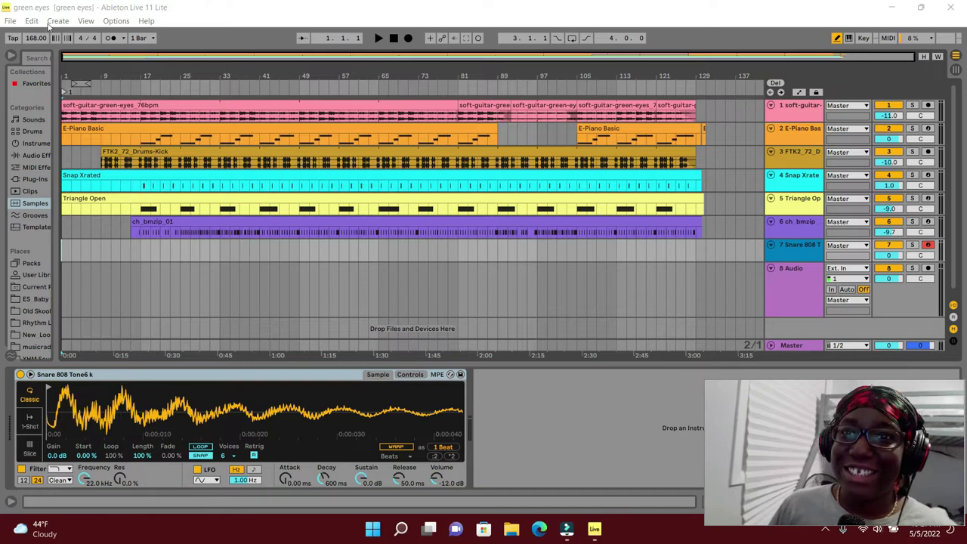
{"action": "left_click", "coordinate": [9, 21]}
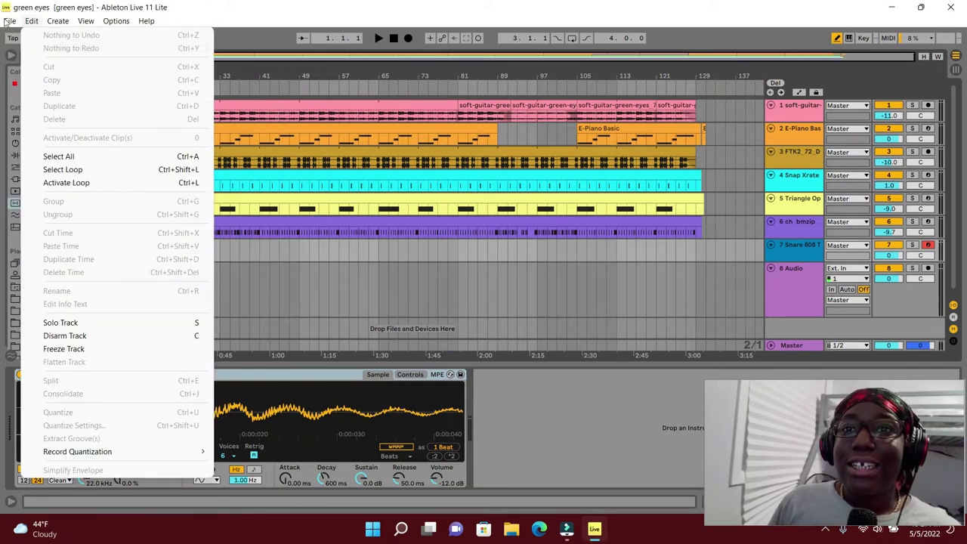
{"action": "mouse_move", "coordinate": [30, 65]}
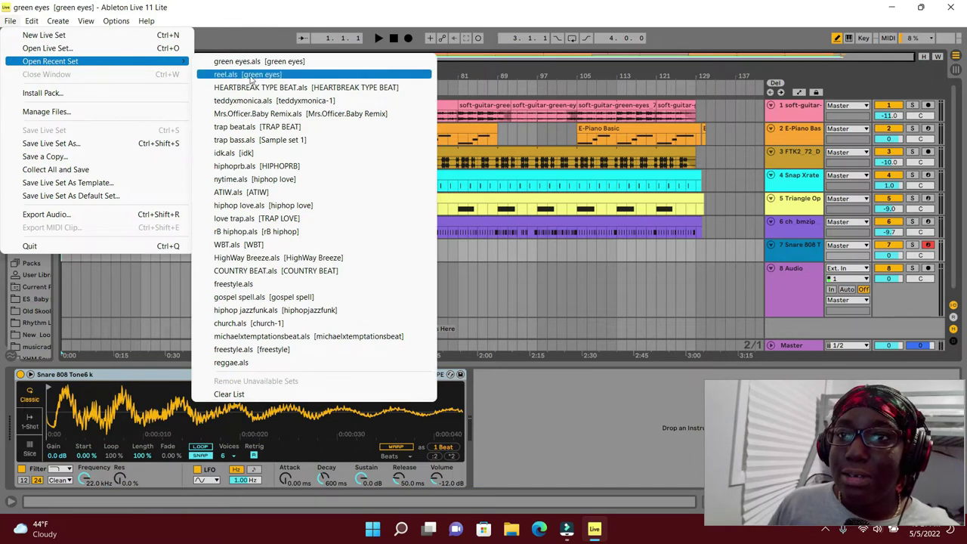
{"action": "left_click", "coordinate": [336, 4]}
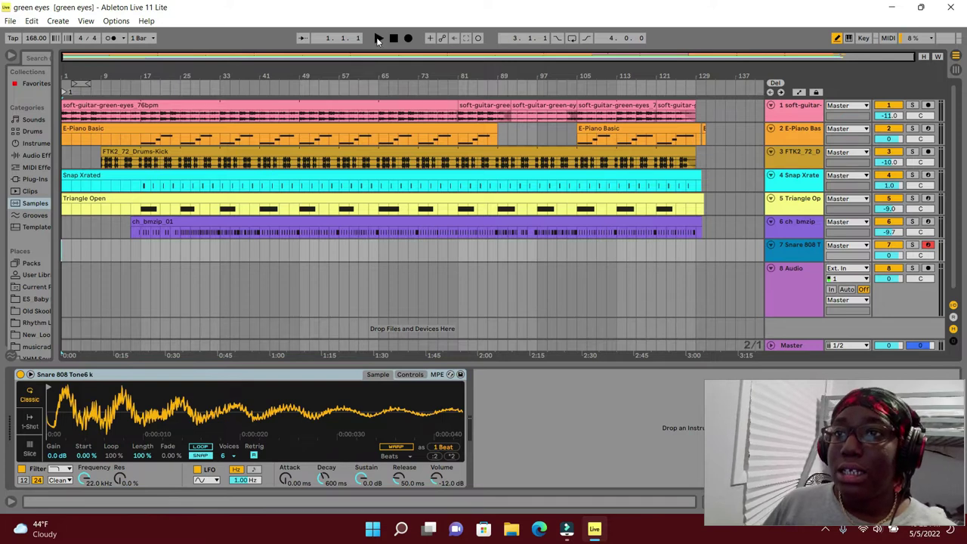
Step: Play the green eyes arrangement from the beginning and stop playback after previewing it
{"action": "left_click", "coordinate": [377, 39]}
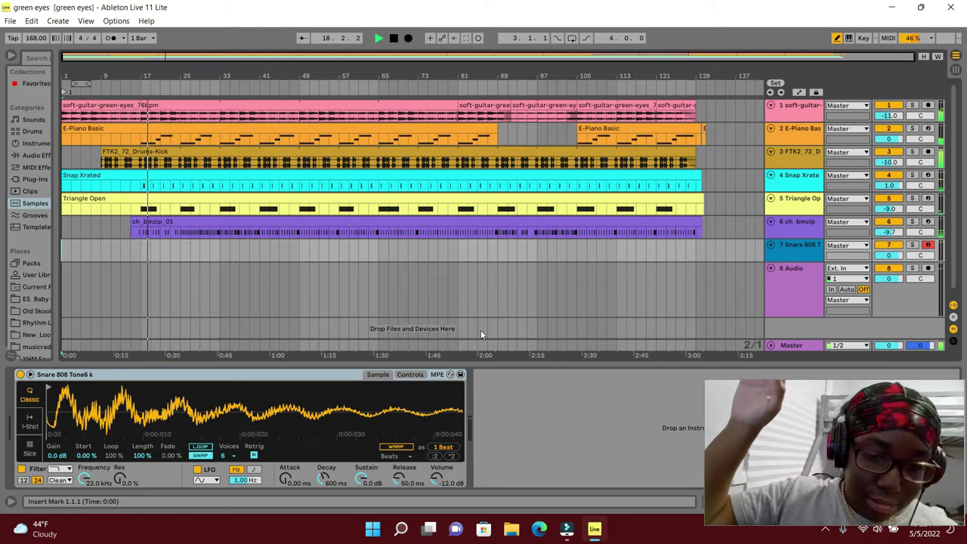
{"action": "left_click", "coordinate": [392, 38]}
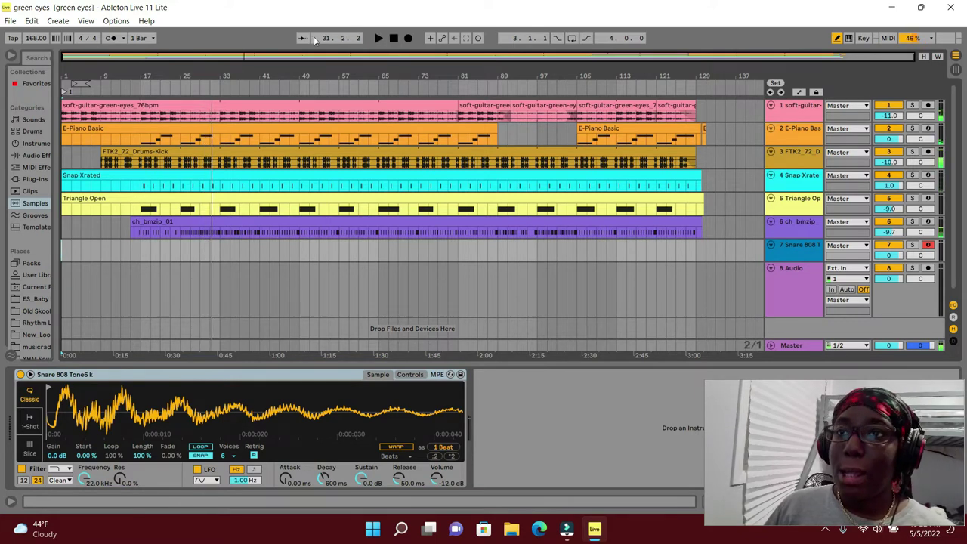
Step: Open the recent Live Set reel.als and collapse the device area to enlarge the arrangement
{"action": "left_click", "coordinate": [11, 21]}
{"action": "mouse_move", "coordinate": [75, 61]}
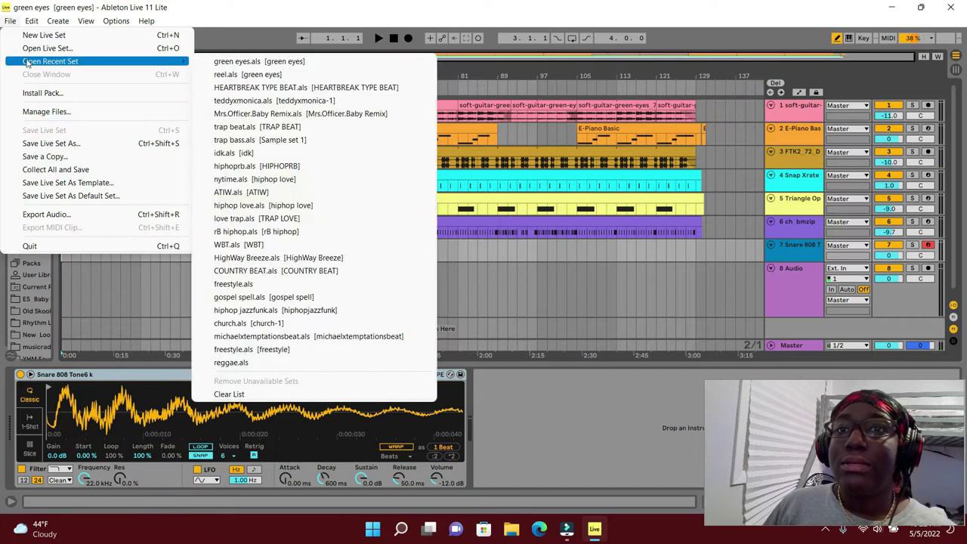
{"action": "left_click", "coordinate": [253, 62]}
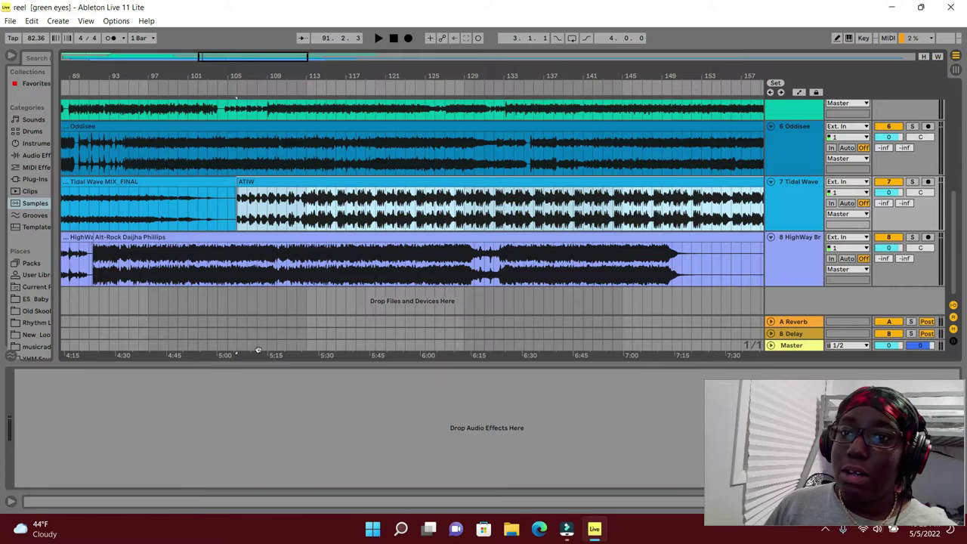
{"action": "scroll", "coordinate": [258, 350], "scroll_direction": "left", "scroll_amount": 10}
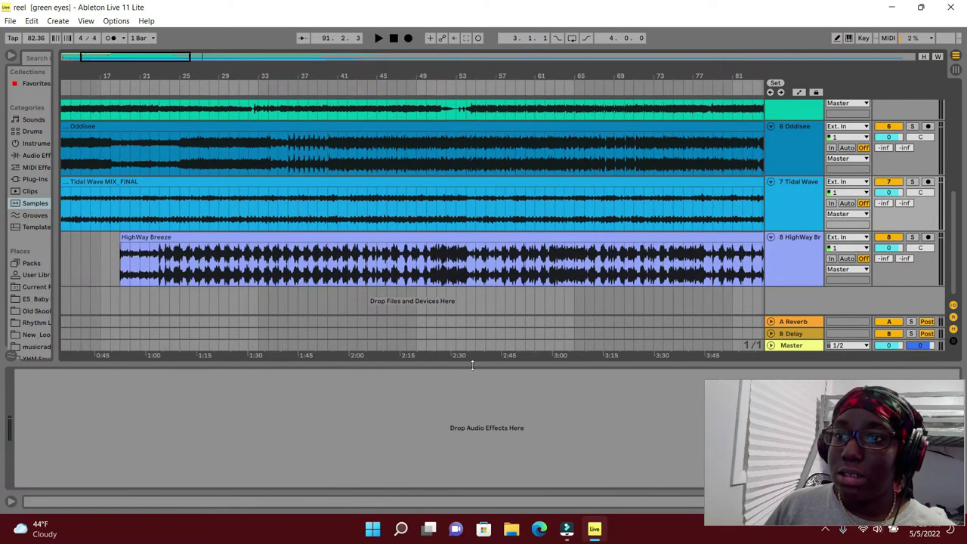
{"action": "left_click_drag", "start_coordinate": [472, 366], "coordinate": [482, 506]}
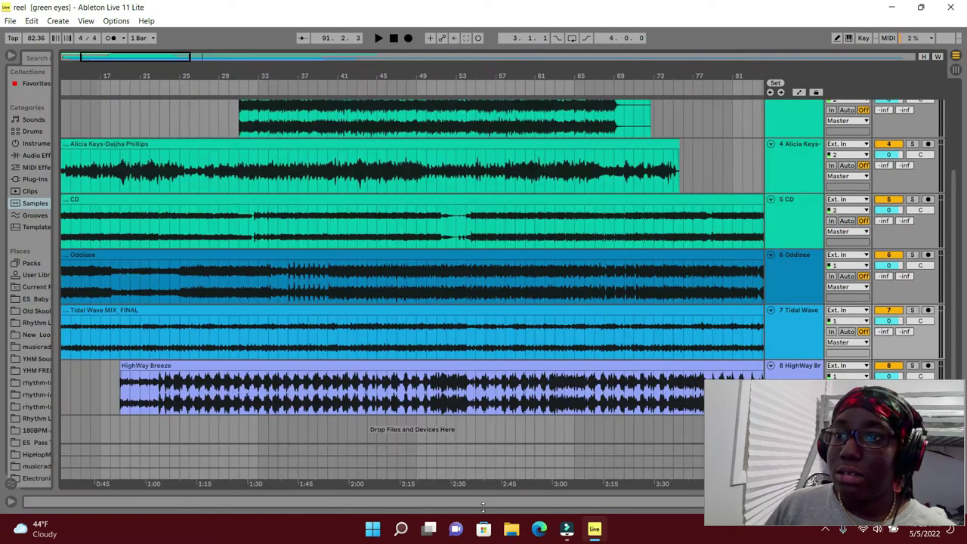
Step: Review the song files on the desktop, and return to Ableton Live to look over the reel arrangement's tracks
{"action": "left_click", "coordinate": [892, 8]}
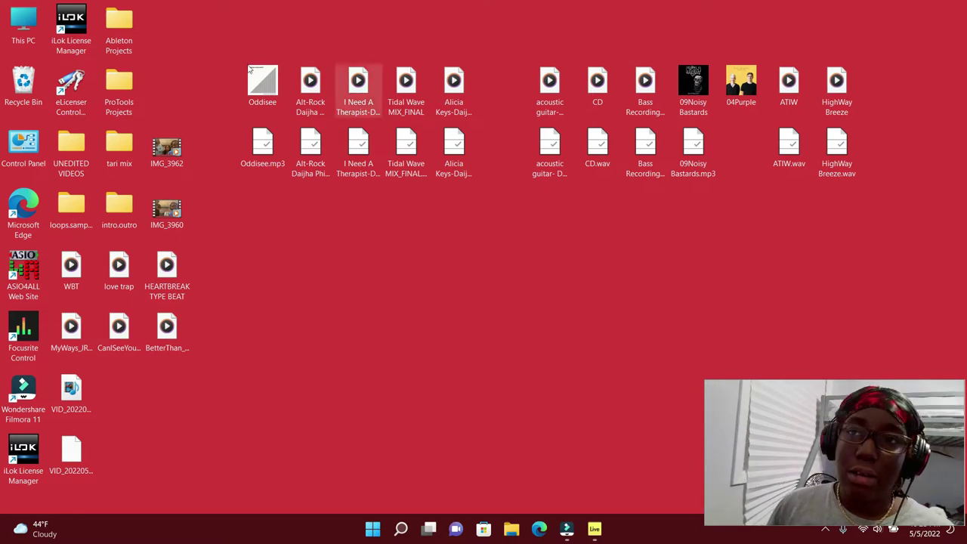
{"action": "left_click", "coordinate": [273, 93]}
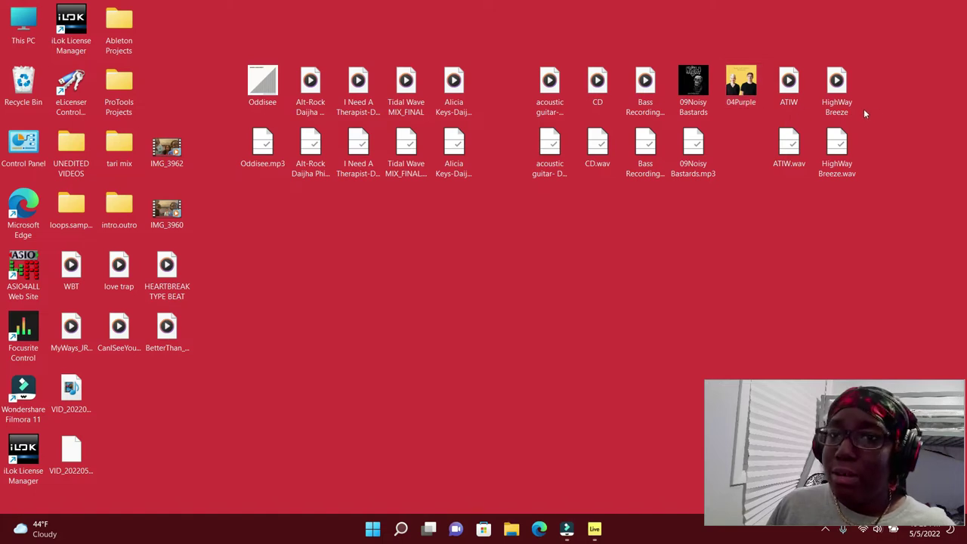
{"action": "left_click", "coordinate": [595, 529]}
{"action": "scroll", "coordinate": [402, 264], "scroll_direction": "up", "scroll_amount": 5}
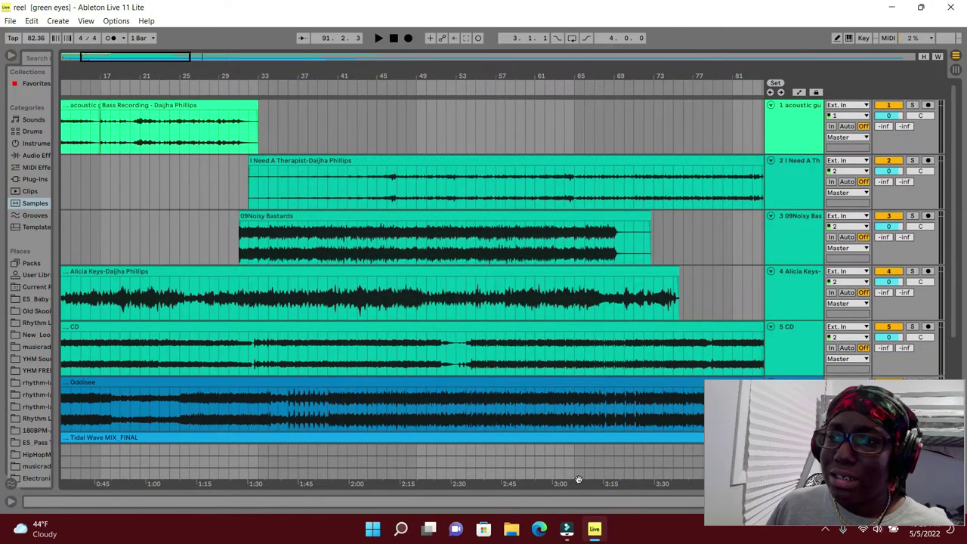
{"action": "left_click_drag", "start_coordinate": [574, 483], "coordinate": [593, 464]}
{"action": "left_click_drag", "start_coordinate": [704, 462], "coordinate": [737, 462]}
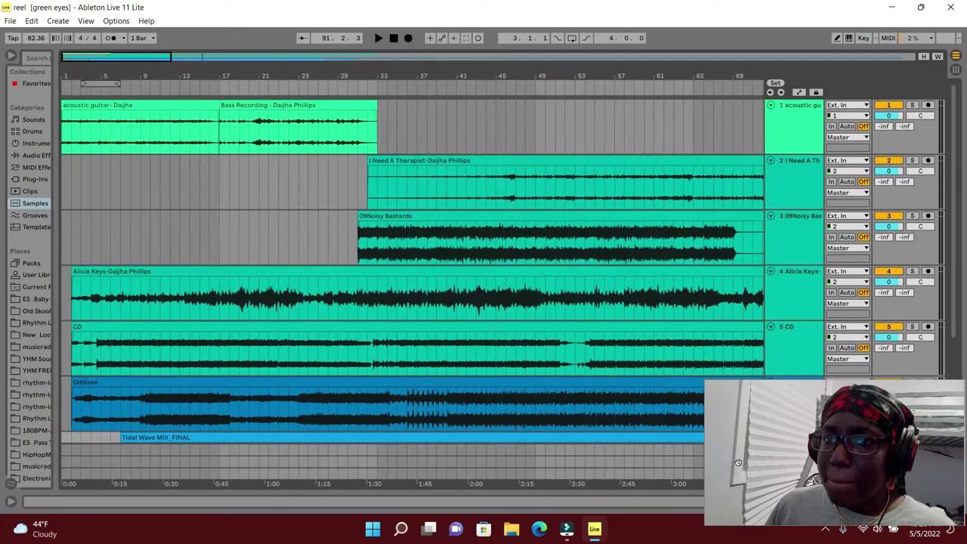
{"action": "left_click_drag", "start_coordinate": [663, 467], "coordinate": [454, 504]}
Step: Open File Explorer and browse the contents of the Desktop folder
{"action": "left_click", "coordinate": [510, 530]}
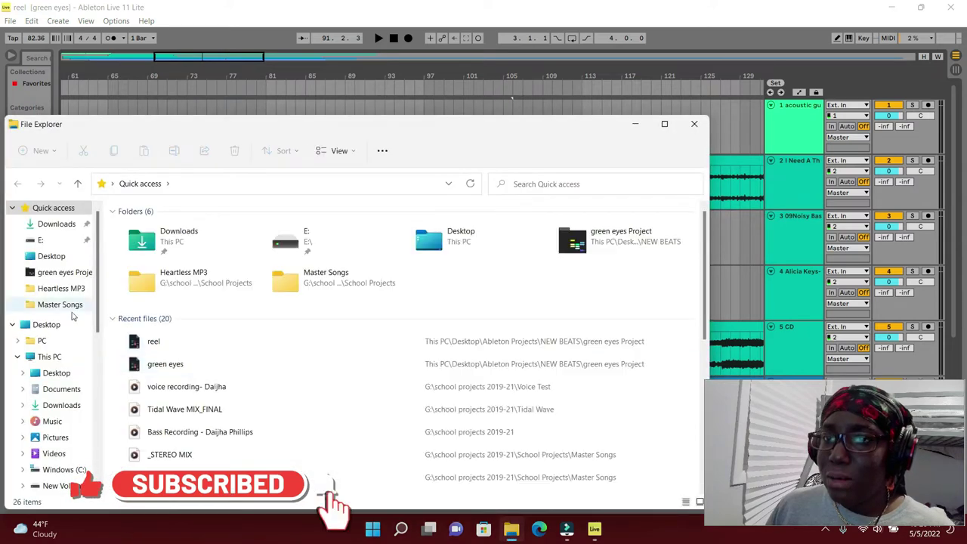
{"action": "left_click", "coordinate": [66, 258]}
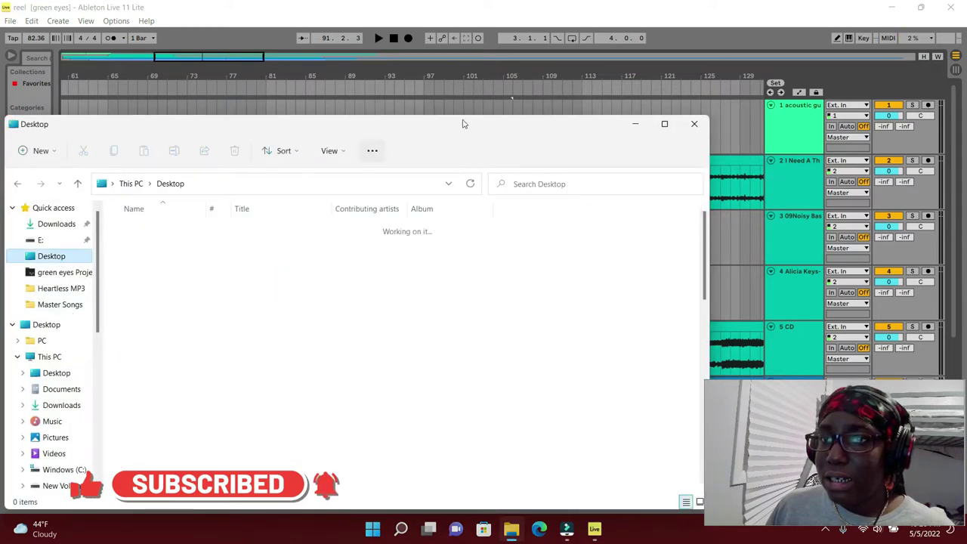
{"action": "left_click_drag", "start_coordinate": [463, 131], "coordinate": [503, 212]}
{"action": "scroll", "coordinate": [276, 423], "scroll_direction": "down", "scroll_amount": 5}
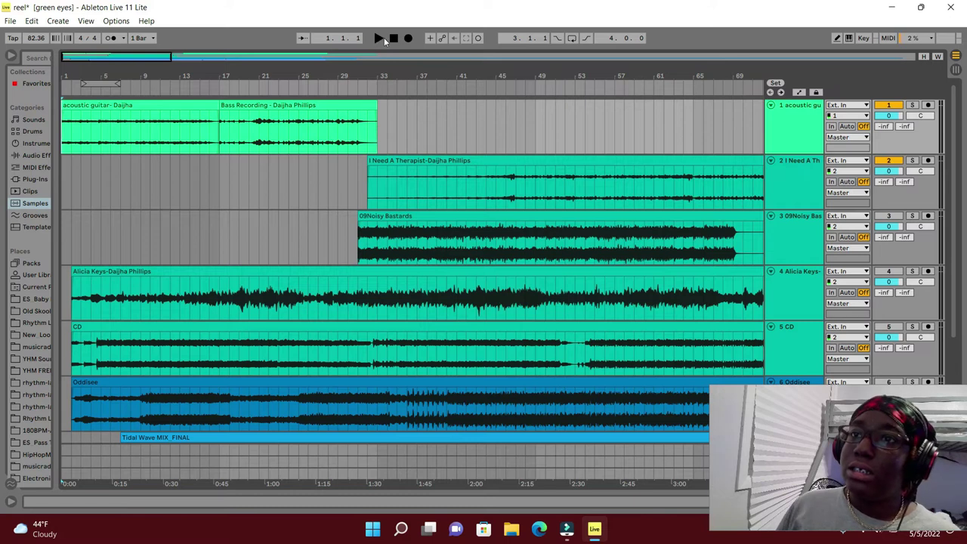
Step: Play the reel arrangement from the beginning to hear the acoustic guitar clip
{"action": "left_click", "coordinate": [378, 39]}
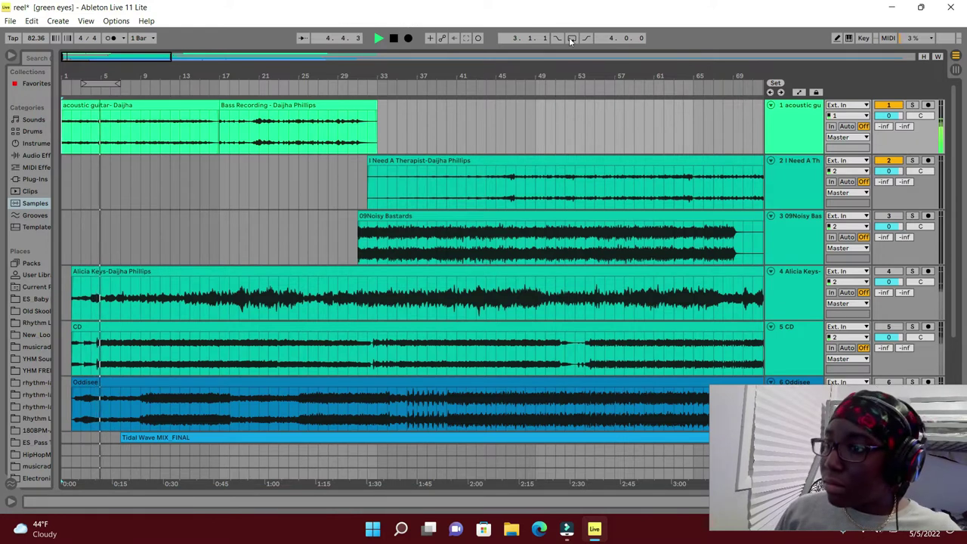
{"action": "left_click", "coordinate": [712, 441]}
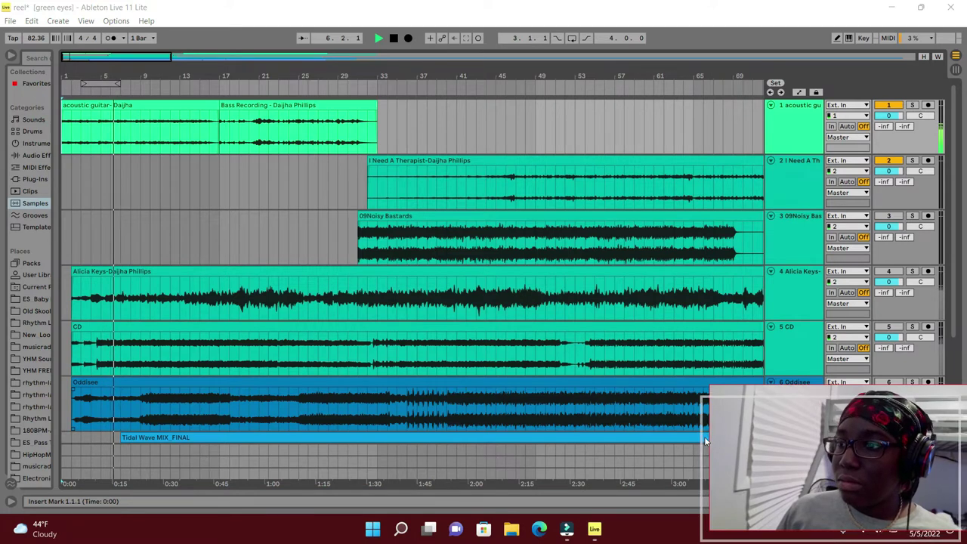
{"action": "left_click_drag", "start_coordinate": [711, 438], "coordinate": [709, 461]}
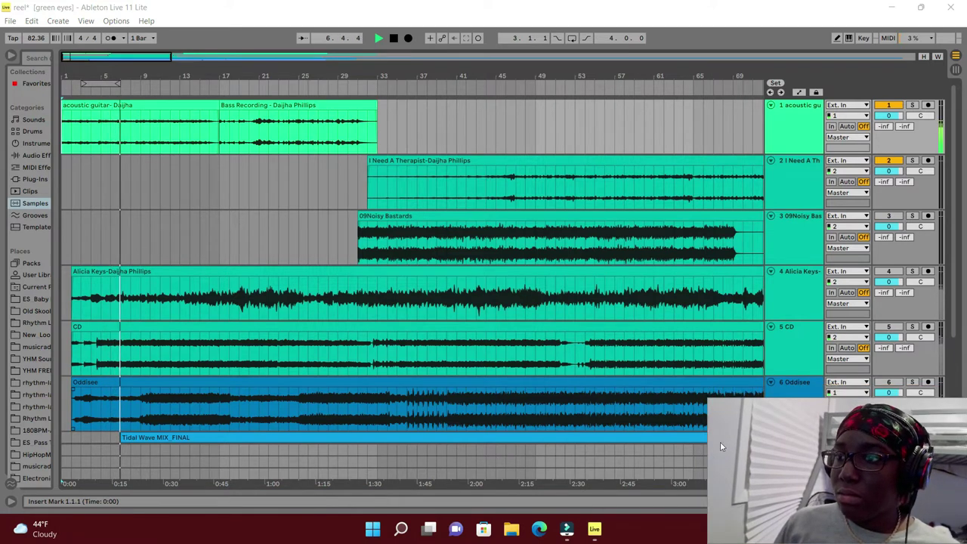
{"action": "left_click_drag", "start_coordinate": [709, 467], "coordinate": [734, 467]}
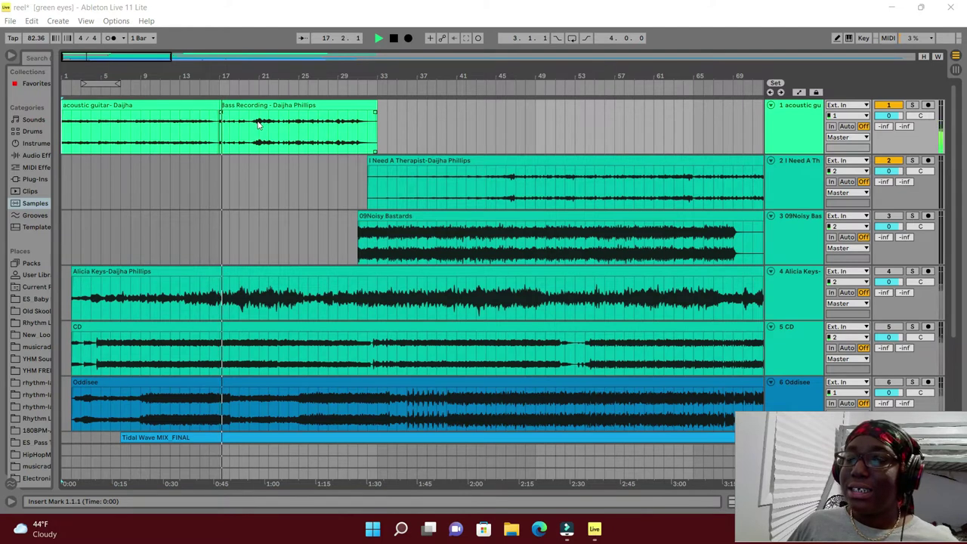
Step: Open the clip settings of the Bass Recording clip on the first track and turn off warping
{"action": "left_click", "coordinate": [325, 105]}
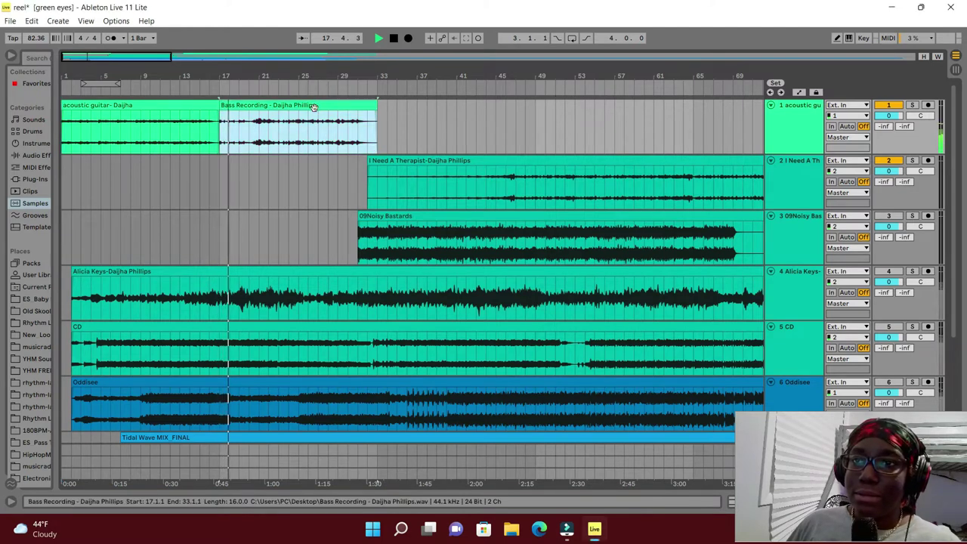
{"action": "left_click", "coordinate": [730, 501]}
{"action": "left_click", "coordinate": [135, 404]}
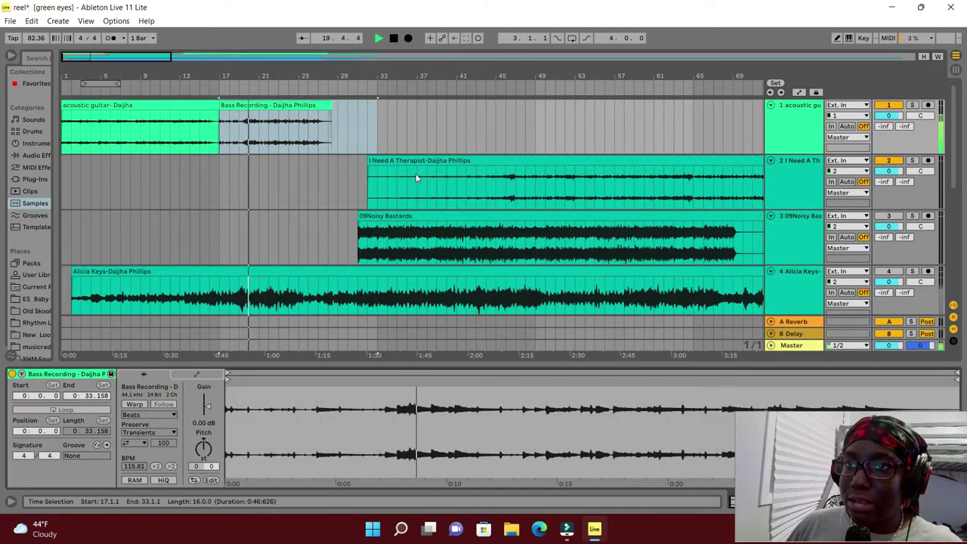
Step: Move the I Need A Therapist clip to start at bar 28 by the Bass Recording's end, and play from there
{"action": "left_click_drag", "start_coordinate": [417, 159], "coordinate": [377, 161]}
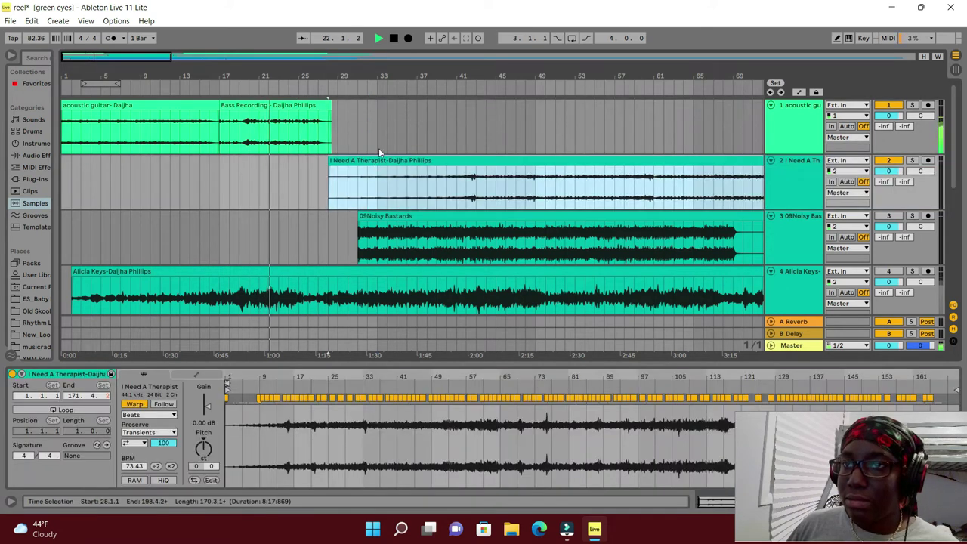
{"action": "left_click_drag", "start_coordinate": [449, 352], "coordinate": [278, 344]}
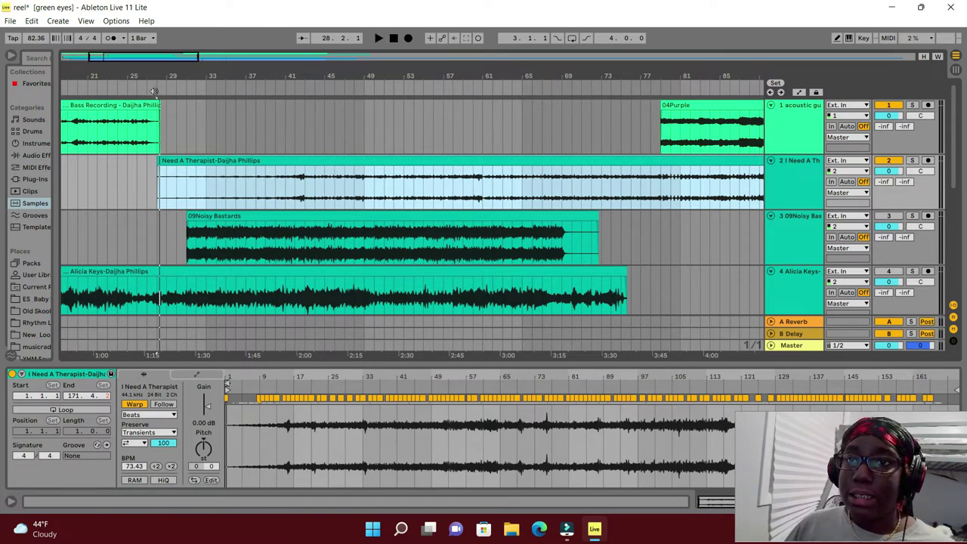
{"action": "left_click", "coordinate": [160, 89]}
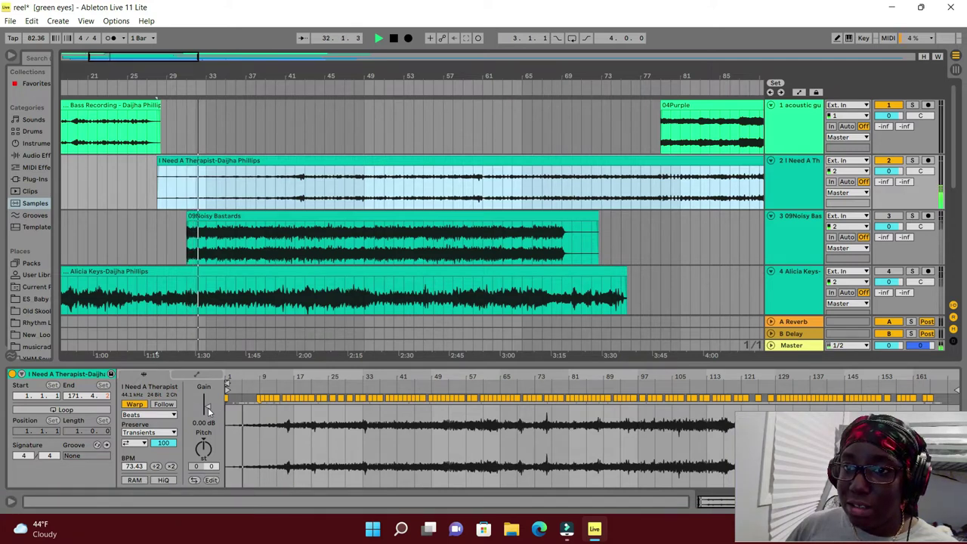
Step: Set the I Need A Therapist clip's gain to 0.69 dB and turn off its warping
{"action": "left_click_drag", "start_coordinate": [210, 410], "coordinate": [209, 404]}
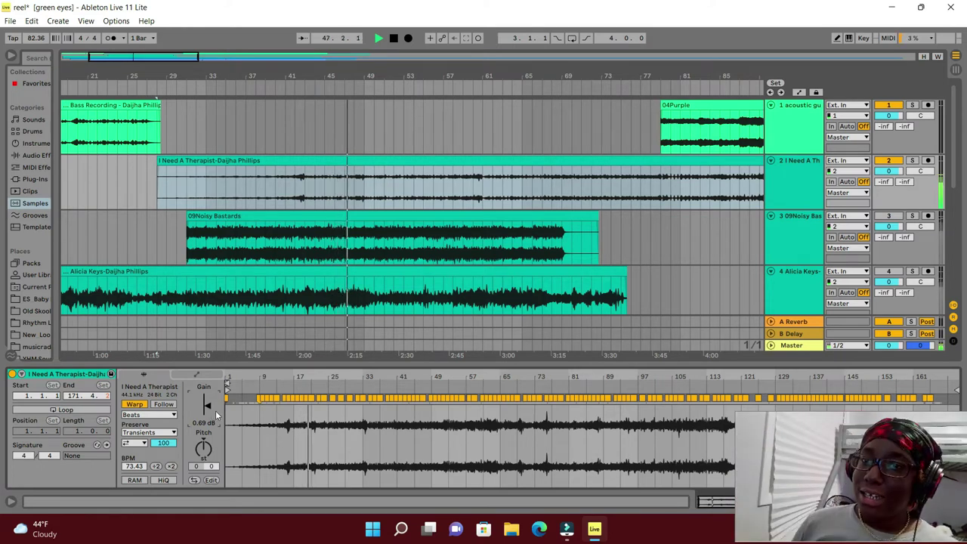
{"action": "left_click", "coordinate": [134, 404]}
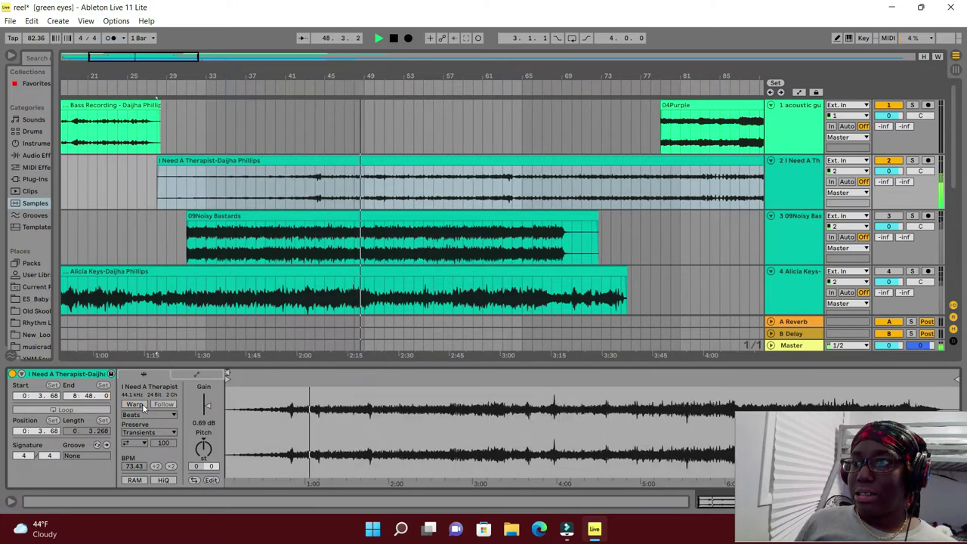
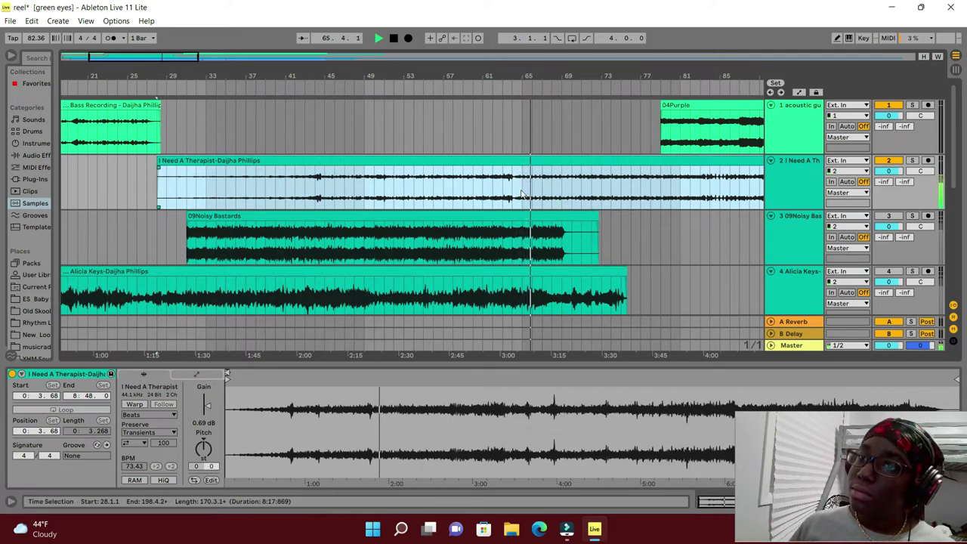
Step: Split the I Need A Therapist clip at bar 64 and delete the portion before the split
{"action": "left_click", "coordinate": [507, 91]}
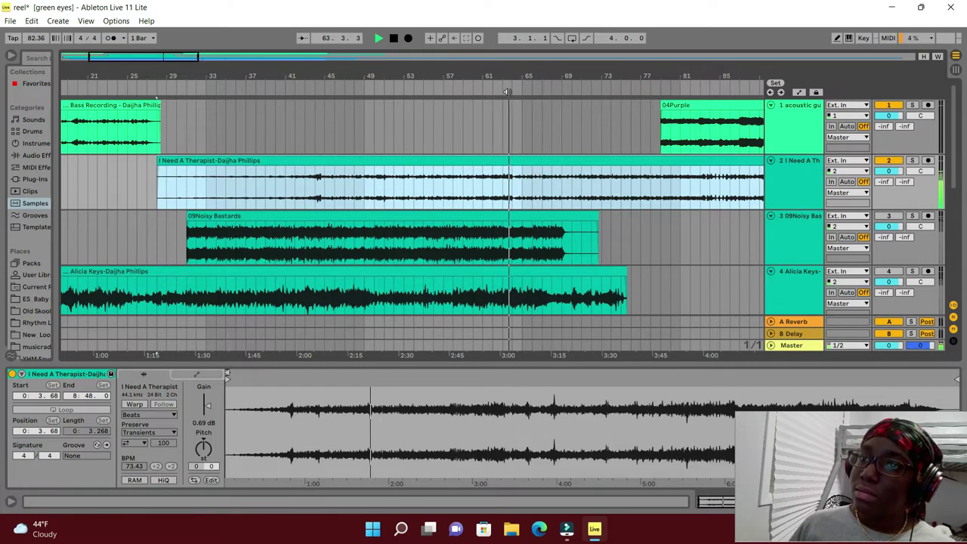
{"action": "left_click", "coordinate": [510, 189]}
{"action": "right_click", "coordinate": [512, 189]}
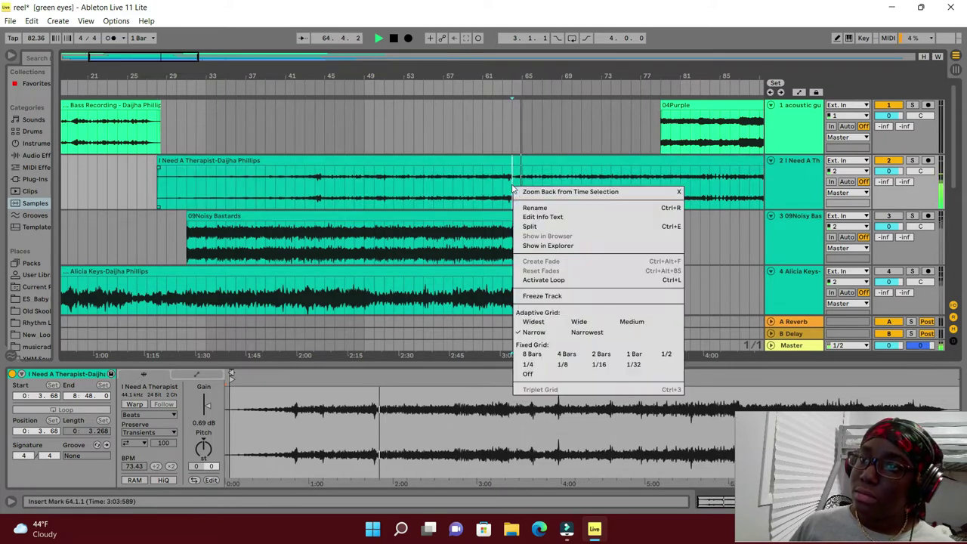
{"action": "left_click", "coordinate": [531, 228]}
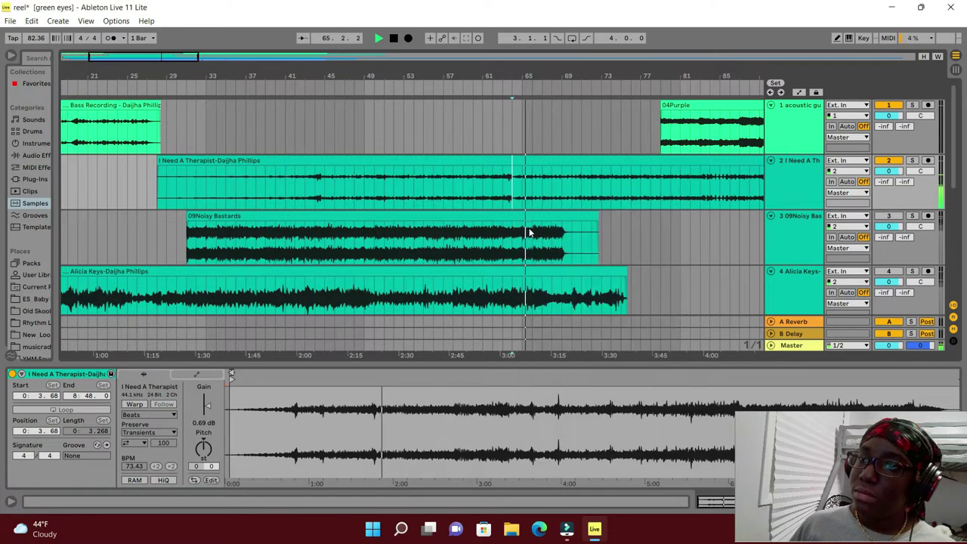
{"action": "right_click", "coordinate": [464, 161]}
{"action": "left_click", "coordinate": [485, 197]}
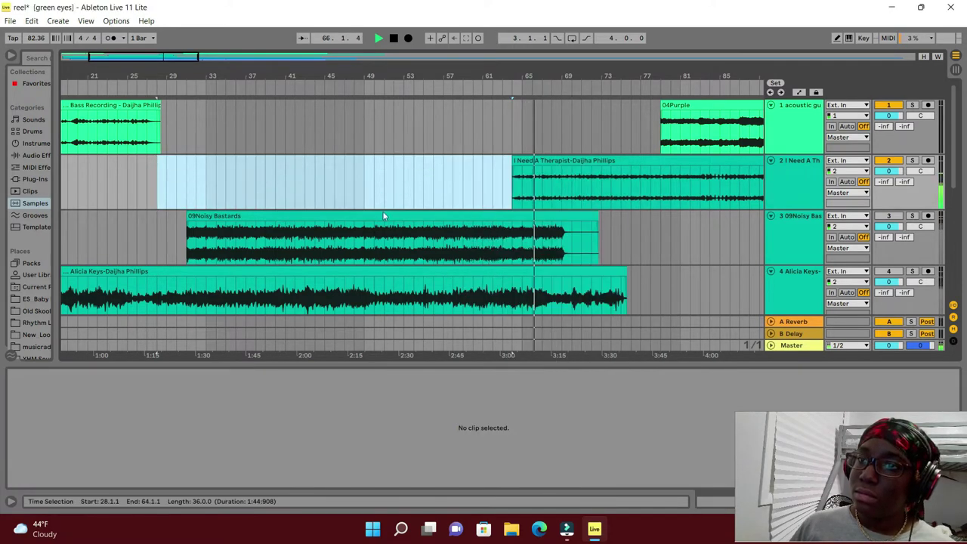
{"action": "left_click_drag", "start_coordinate": [560, 356], "coordinate": [314, 354]}
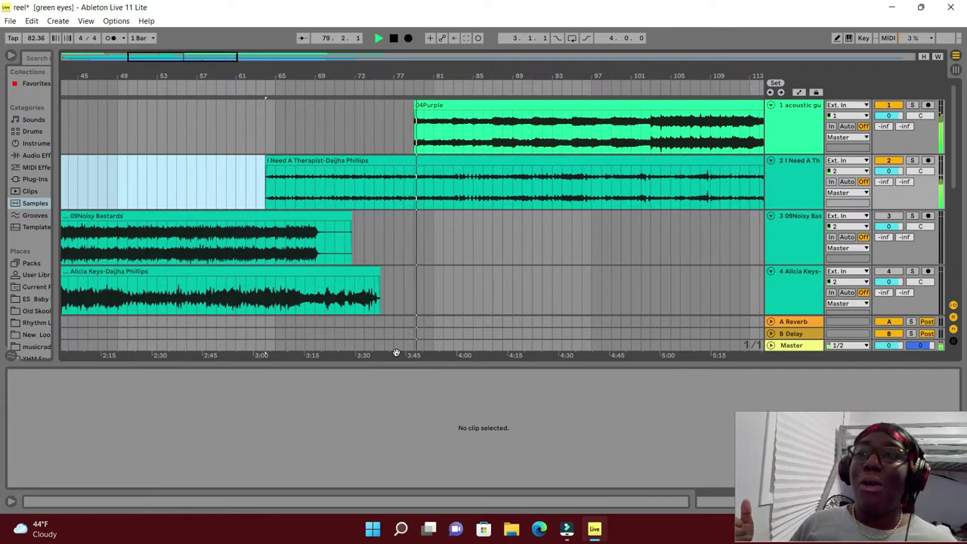
Step: Move the 04Purple clip on the first track to start at bar 112 and play the I Need A Therapist clip
{"action": "left_click", "coordinate": [394, 39]}
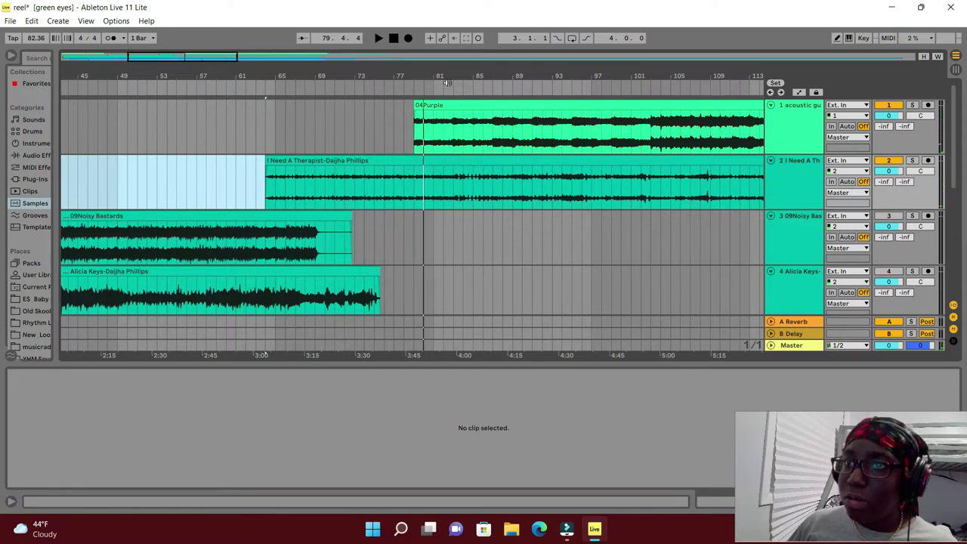
{"action": "key", "text": "ctrl+z"}
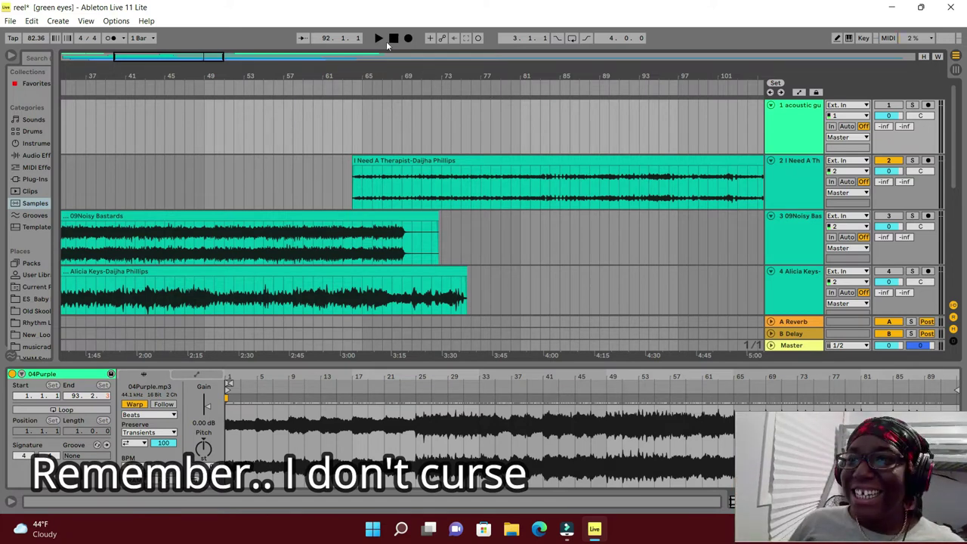
{"action": "left_click", "coordinate": [498, 89]}
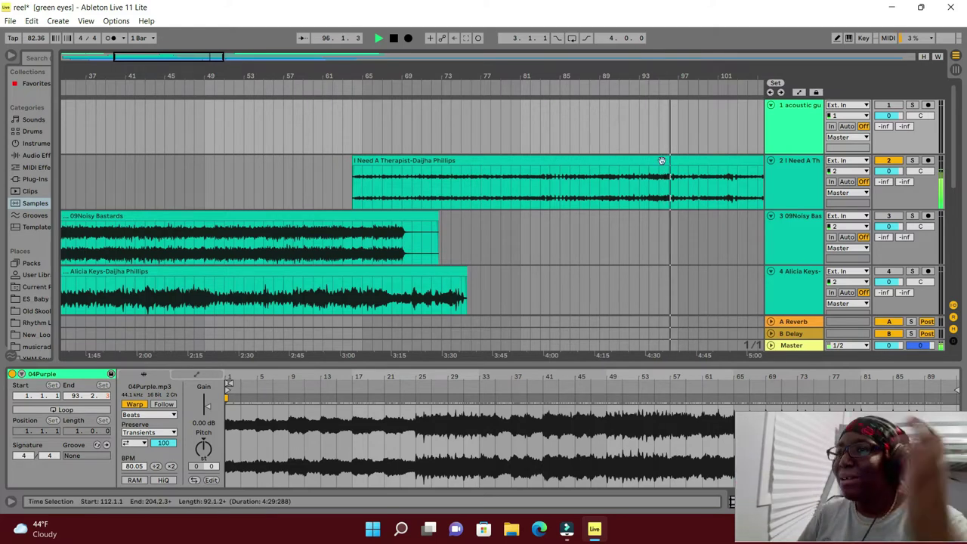
Step: Split the I Need A Therapist clip at bar 98 and delete the portion after the split
{"action": "left_click", "coordinate": [687, 191]}
{"action": "right_click", "coordinate": [688, 191]}
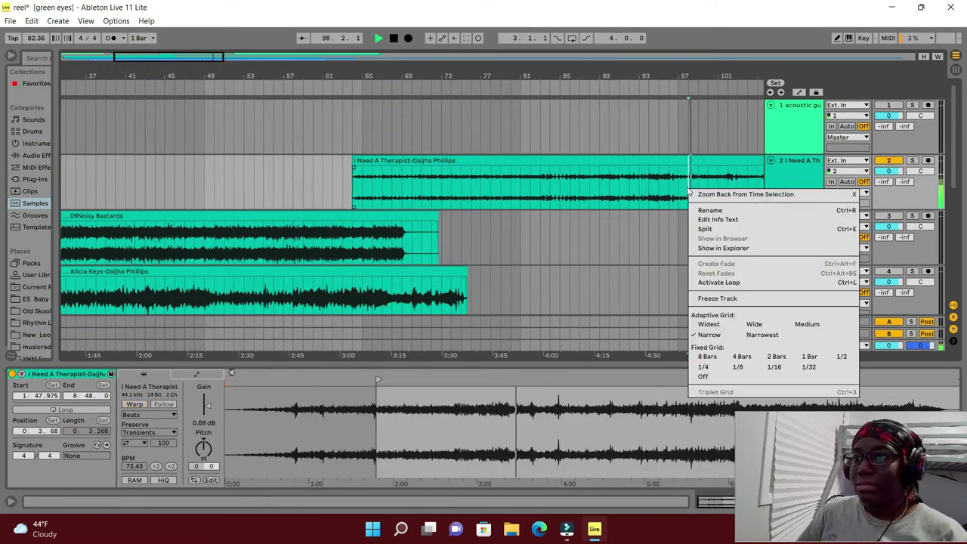
{"action": "left_click", "coordinate": [704, 229]}
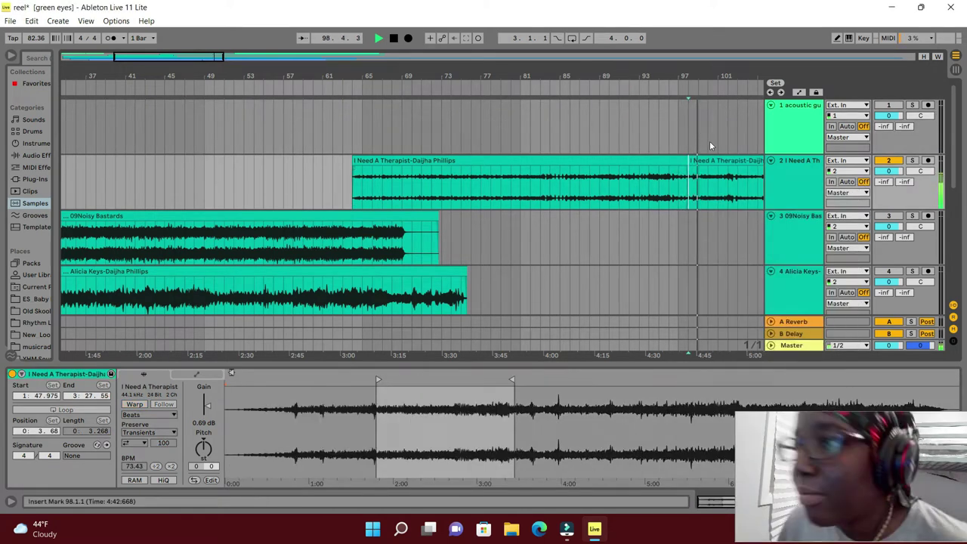
{"action": "left_click", "coordinate": [392, 38]}
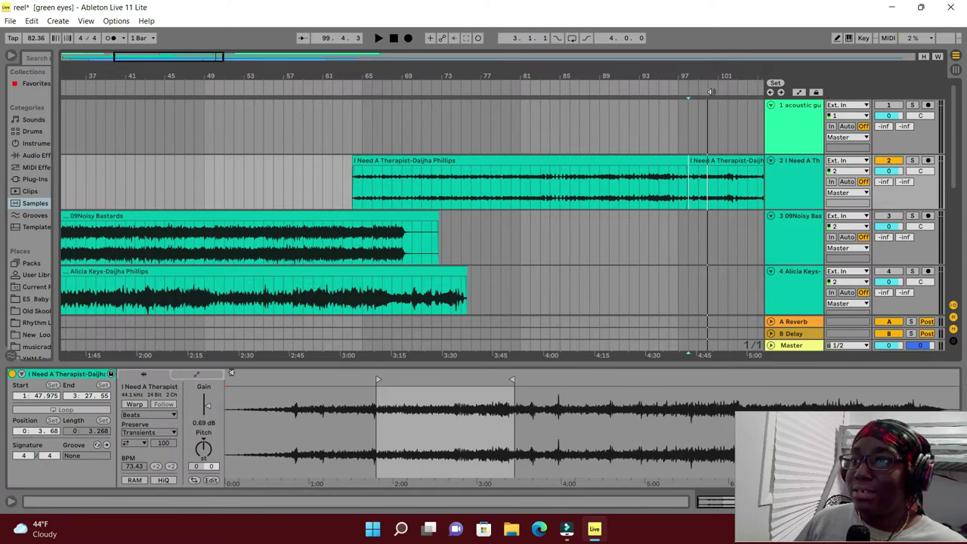
{"action": "key", "text": "space"}
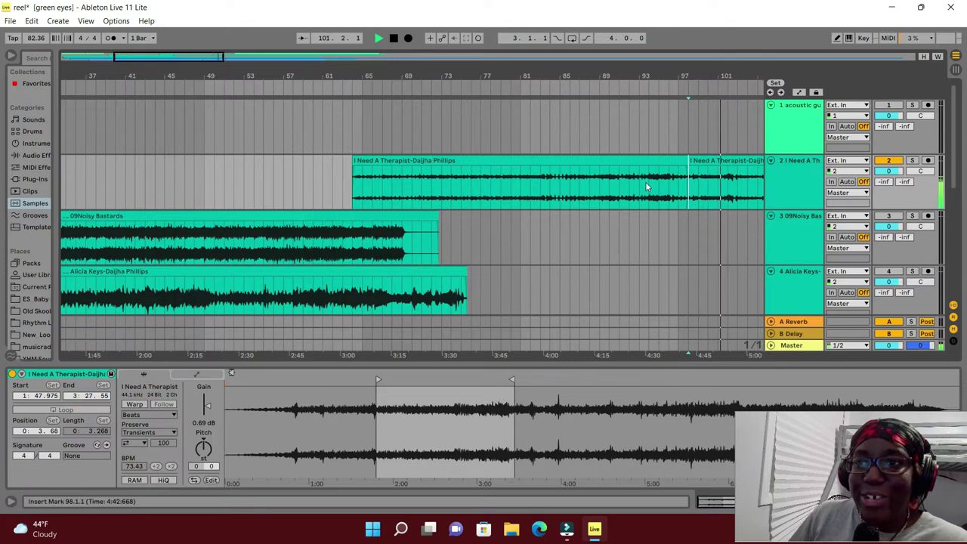
{"action": "left_click_drag", "start_coordinate": [560, 355], "coordinate": [392, 356]}
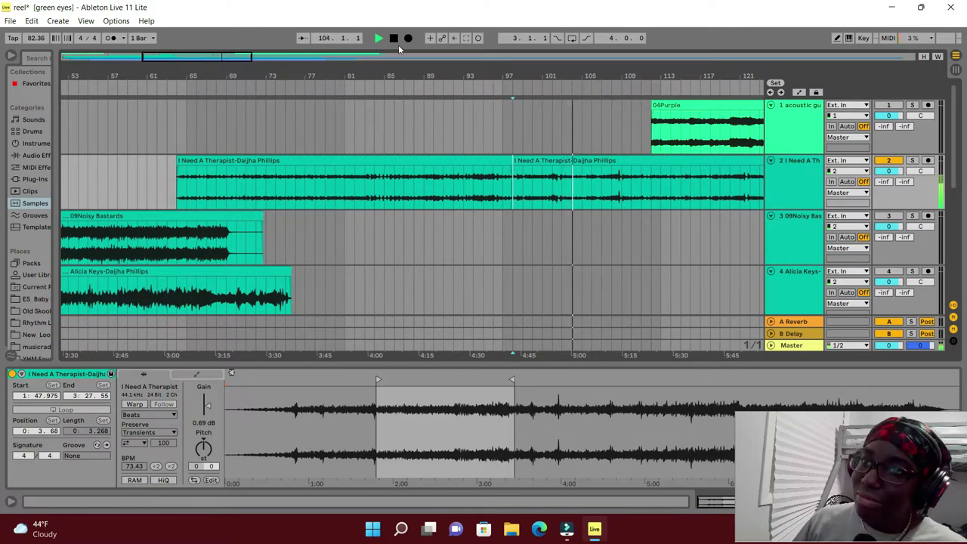
{"action": "right_click", "coordinate": [610, 161]}
{"action": "left_click", "coordinate": [630, 199]}
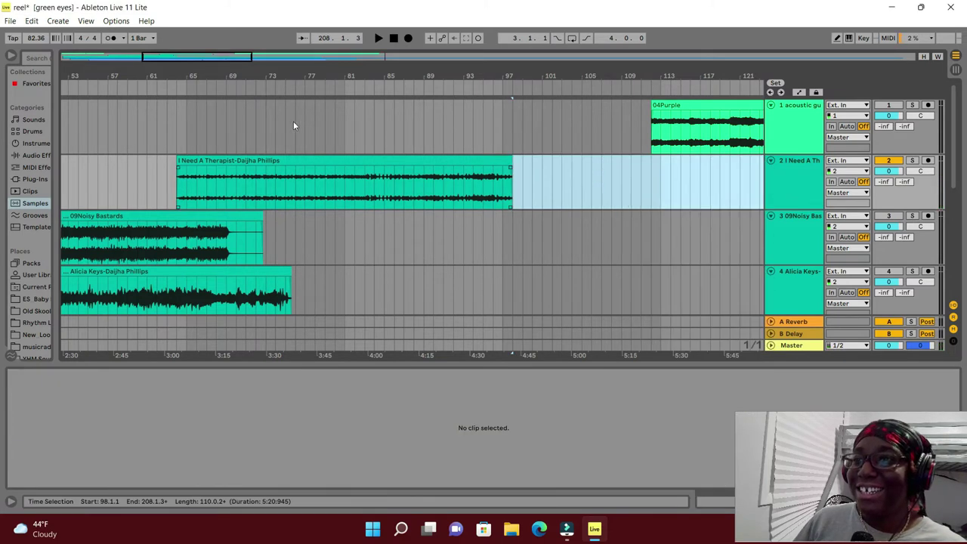
Step: Move the I Need A Therapist clip to start at bar 27, overlapping the Bass Recording's end, and play the transition
{"action": "left_click_drag", "start_coordinate": [321, 173], "coordinate": [194, 173]}
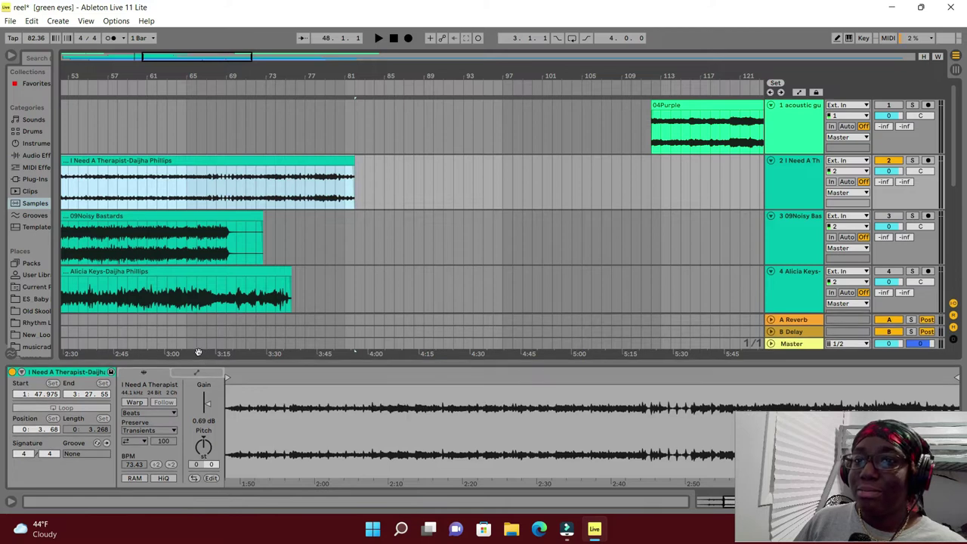
{"action": "left_click_drag", "start_coordinate": [198, 351], "coordinate": [628, 235]}
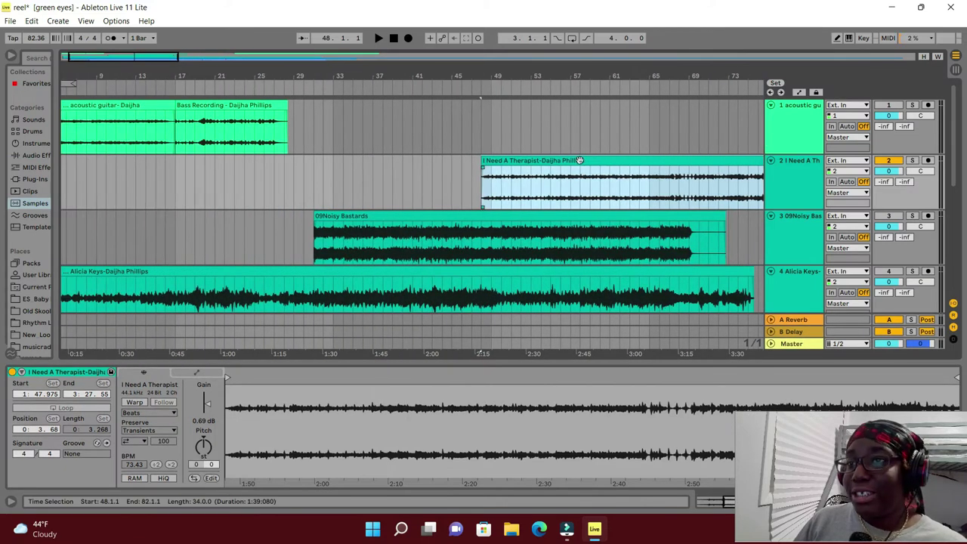
{"action": "left_click_drag", "start_coordinate": [579, 160], "coordinate": [372, 166]}
{"action": "left_click", "coordinate": [266, 91]}
{"action": "left_click", "coordinate": [265, 90]}
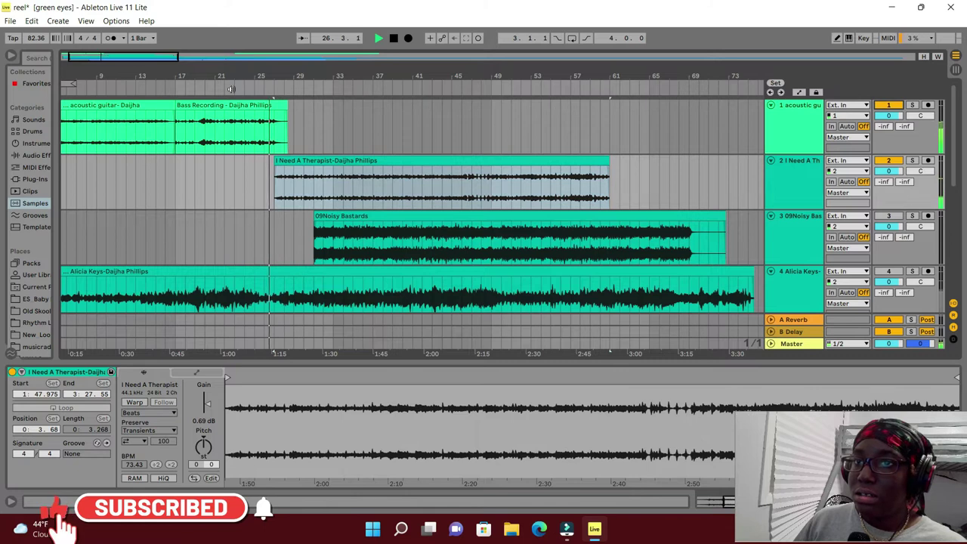
{"action": "left_click", "coordinate": [287, 163]}
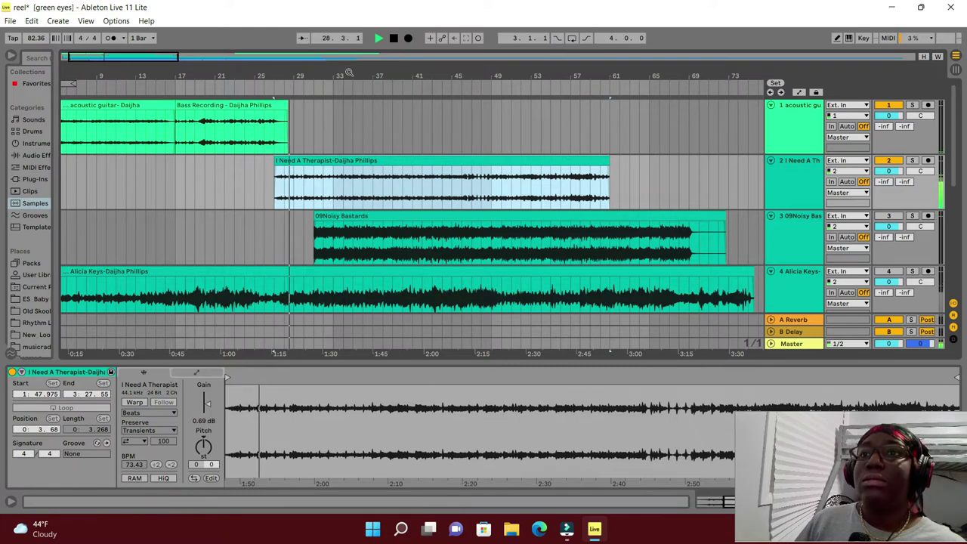
{"action": "key", "text": "space"}
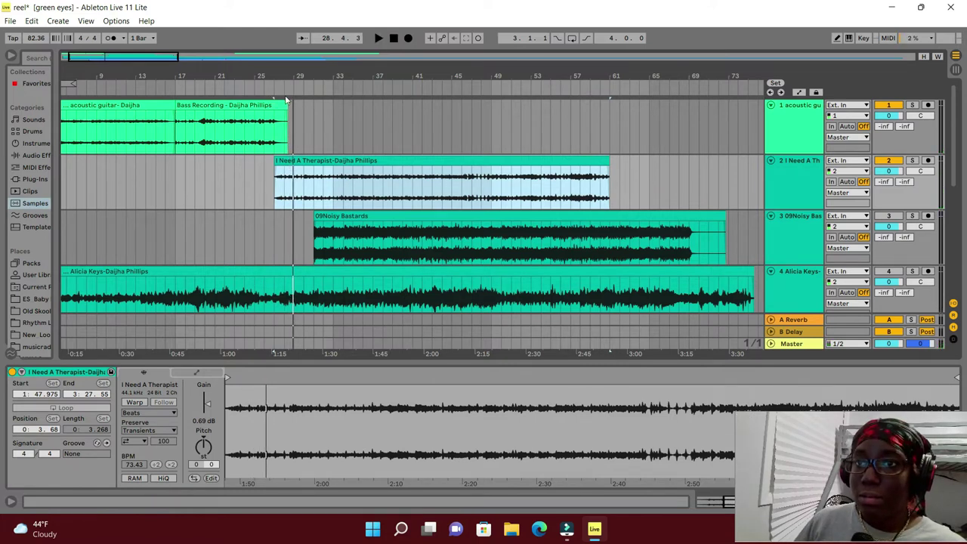
Step: Set the arrangement grid to 1/32 for finer clip placement
{"action": "right_click", "coordinate": [318, 355]}
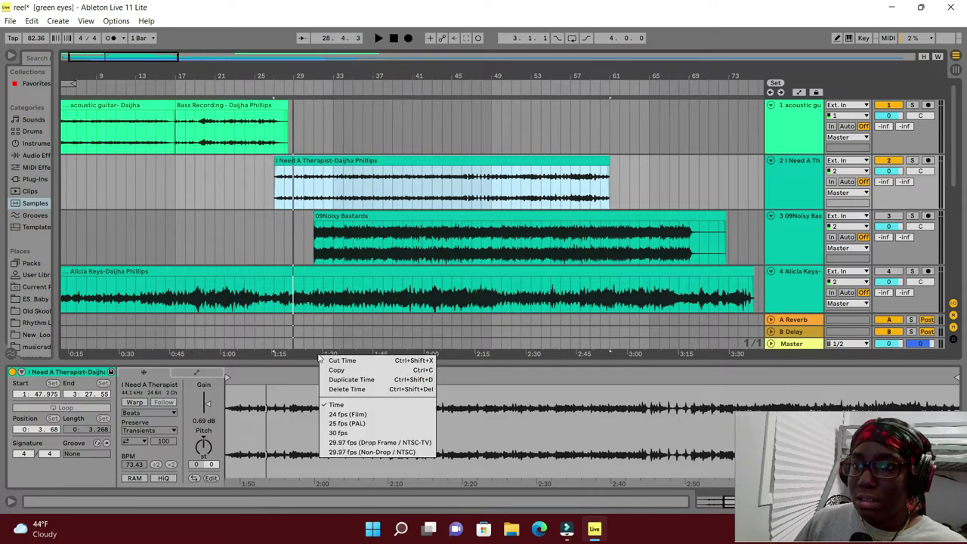
{"action": "right_click", "coordinate": [306, 163]}
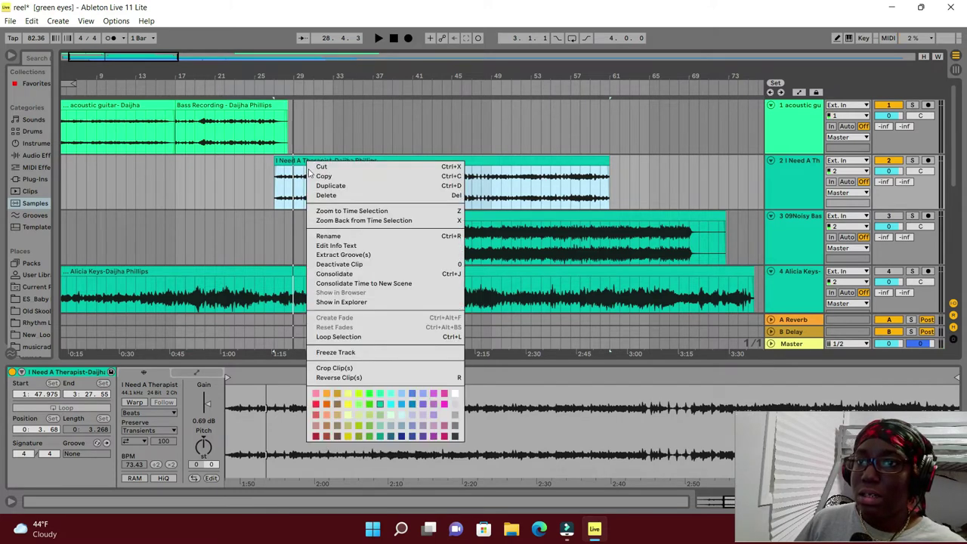
{"action": "right_click", "coordinate": [355, 158]}
{"action": "right_click", "coordinate": [333, 76]}
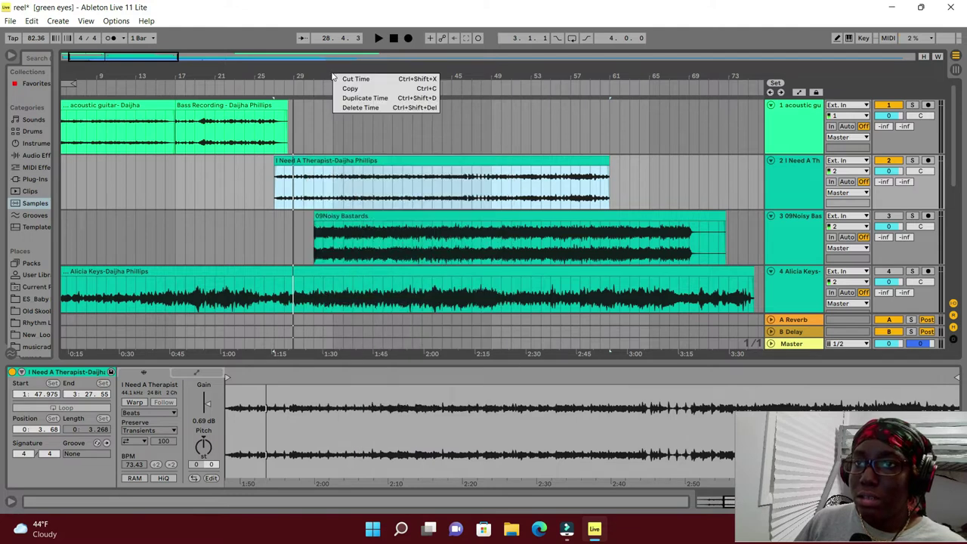
{"action": "right_click", "coordinate": [322, 87]}
{"action": "left_click", "coordinate": [382, 114]}
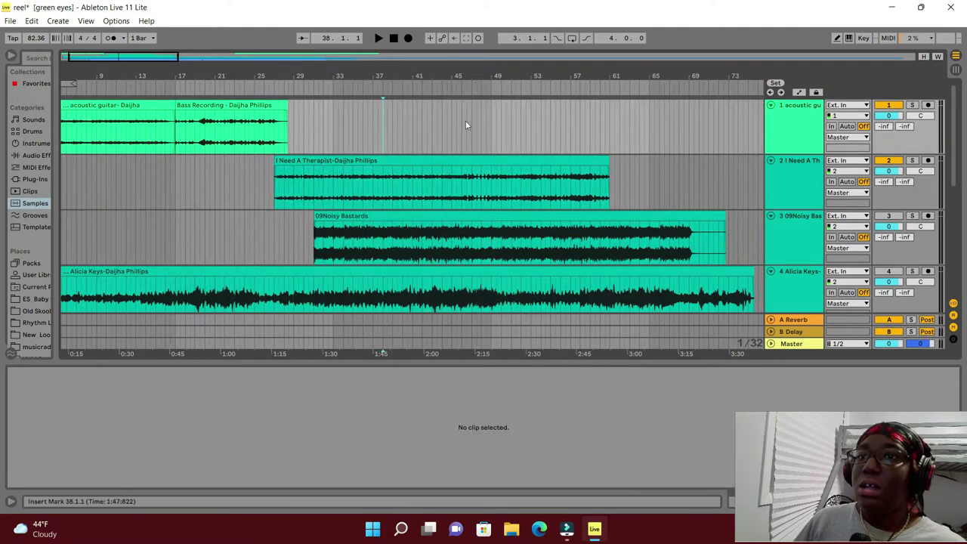
Step: Turn off warping on the I Need A Therapist clip, shift its start to 27.2.2 and audition the transition
{"action": "left_click", "coordinate": [362, 160]}
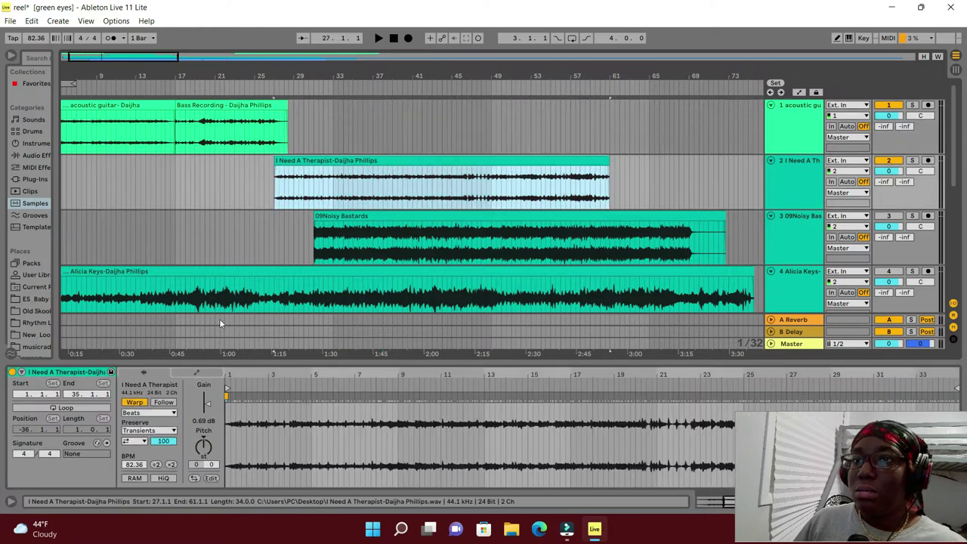
{"action": "left_click", "coordinate": [139, 402]}
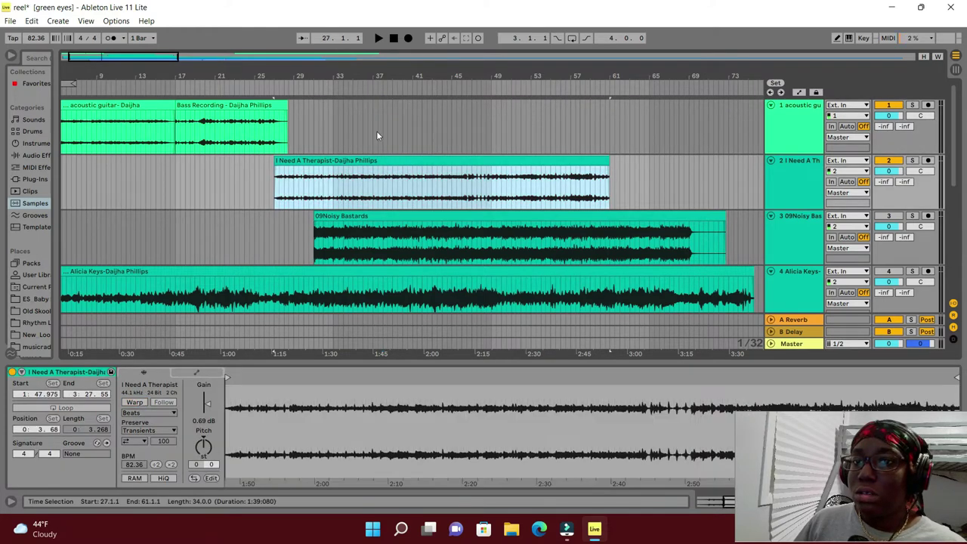
{"action": "left_click", "coordinate": [291, 166]}
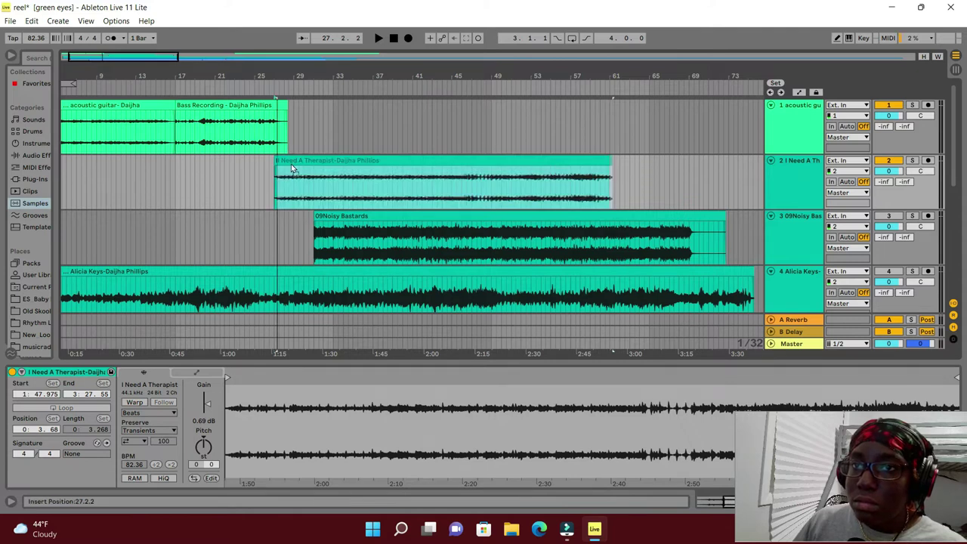
{"action": "left_click", "coordinate": [290, 163]}
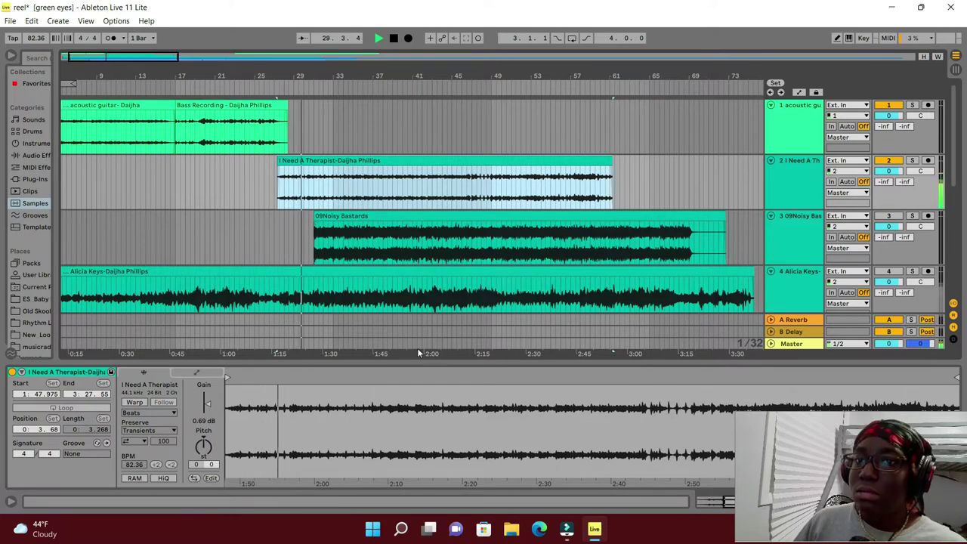
{"action": "left_click", "coordinate": [392, 37]}
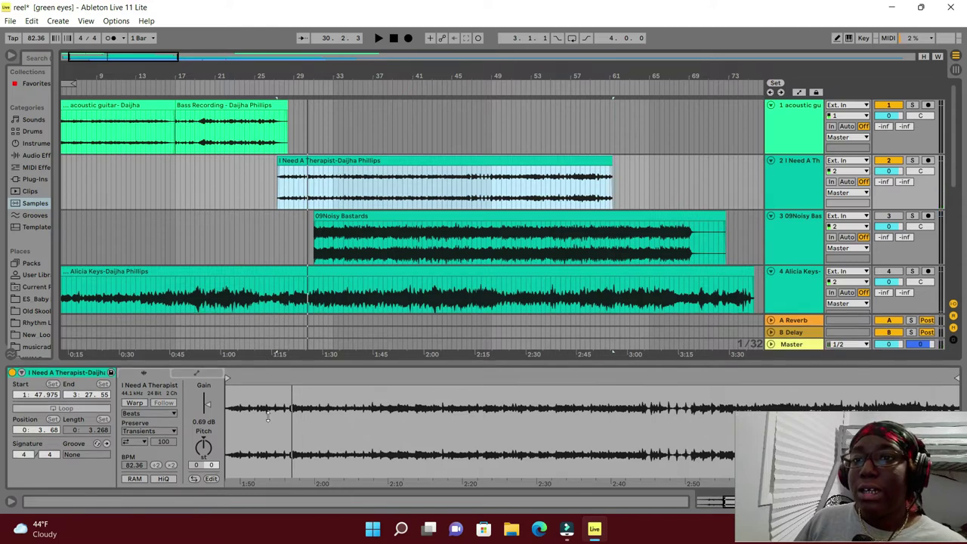
Step: Stagger the remaining songs, with Alicia Keys on track 3 at 59.4.2, CD on track 4, Oddisee on track 5 and the others on track 6
{"action": "left_click_drag", "start_coordinate": [268, 360], "coordinate": [268, 489]}
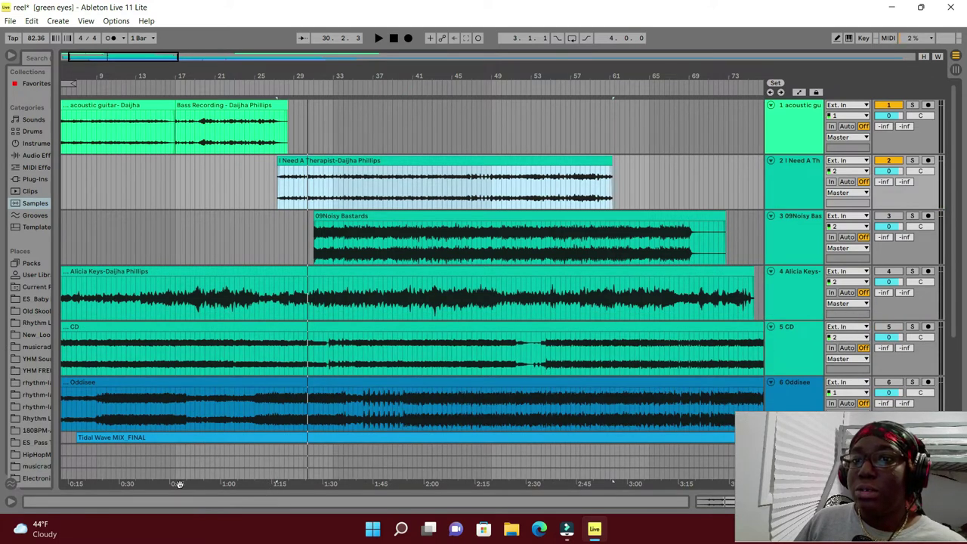
{"action": "left_click_drag", "start_coordinate": [216, 485], "coordinate": [96, 483]}
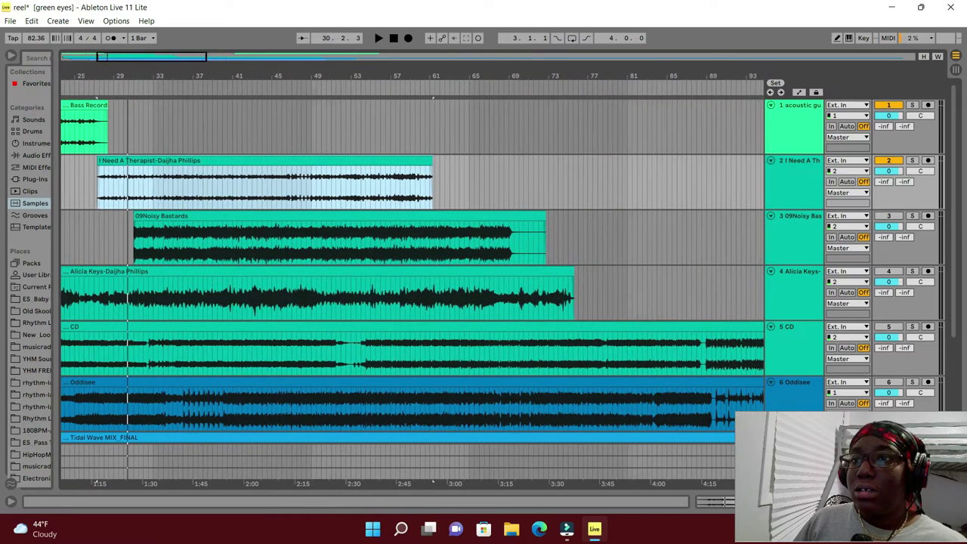
{"action": "left_click_drag", "start_coordinate": [427, 485], "coordinate": [99, 485]}
{"action": "left_click", "coordinate": [658, 101]}
{"action": "left_click_drag", "start_coordinate": [657, 108], "coordinate": [536, 474]}
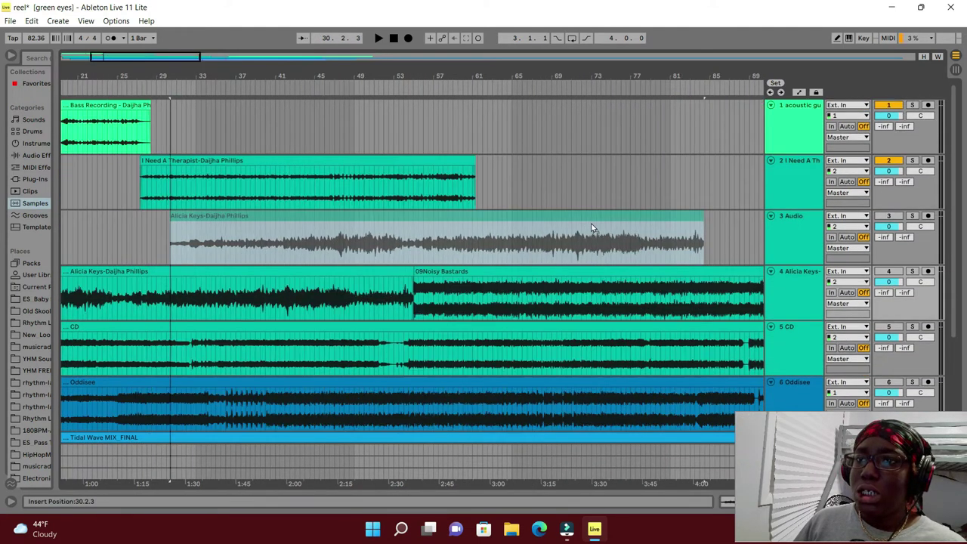
{"action": "left_click_drag", "start_coordinate": [588, 230], "coordinate": [718, 214]}
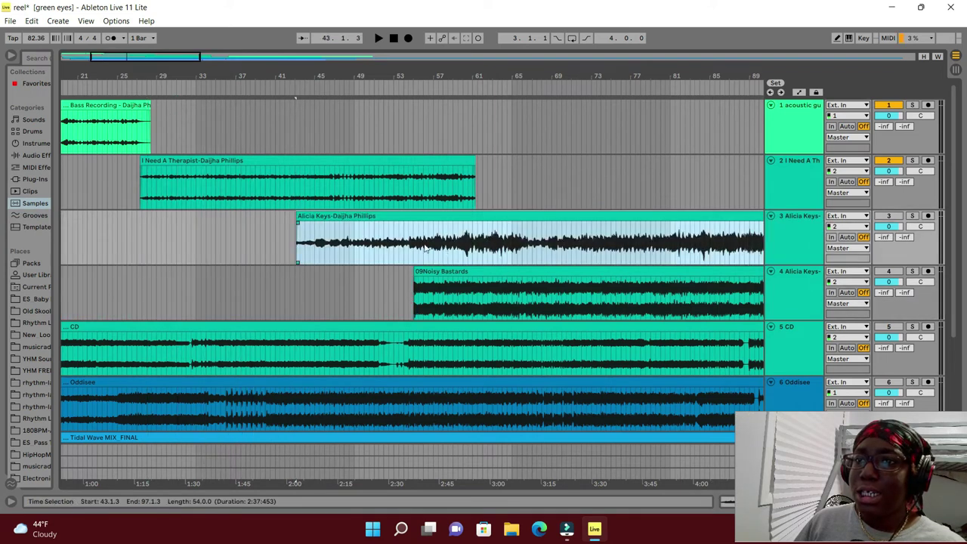
{"action": "left_click_drag", "start_coordinate": [428, 217], "coordinate": [599, 239]}
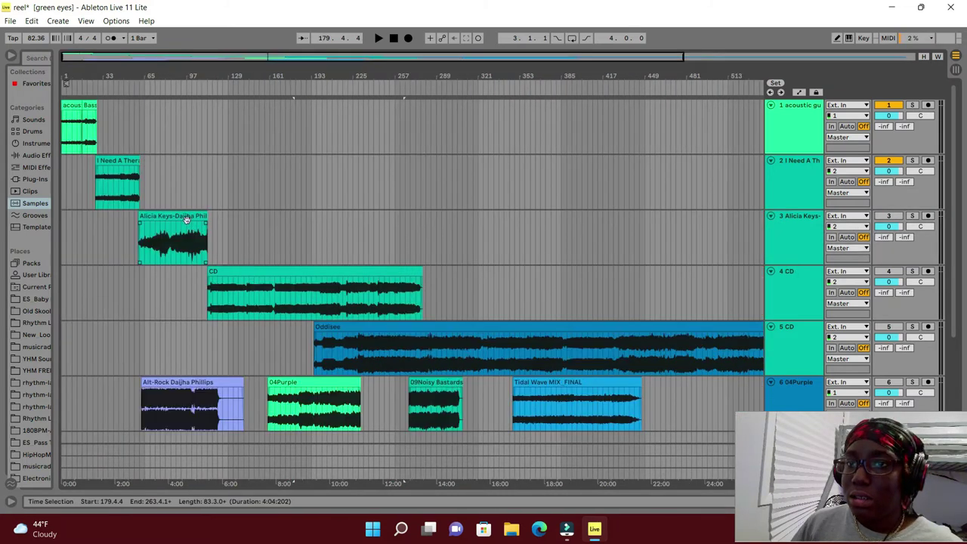
Step: Zoom to the Alicia Keys clip, activate its track and move the clip to start at 61.1.1 during playback
{"action": "left_click", "coordinate": [185, 218]}
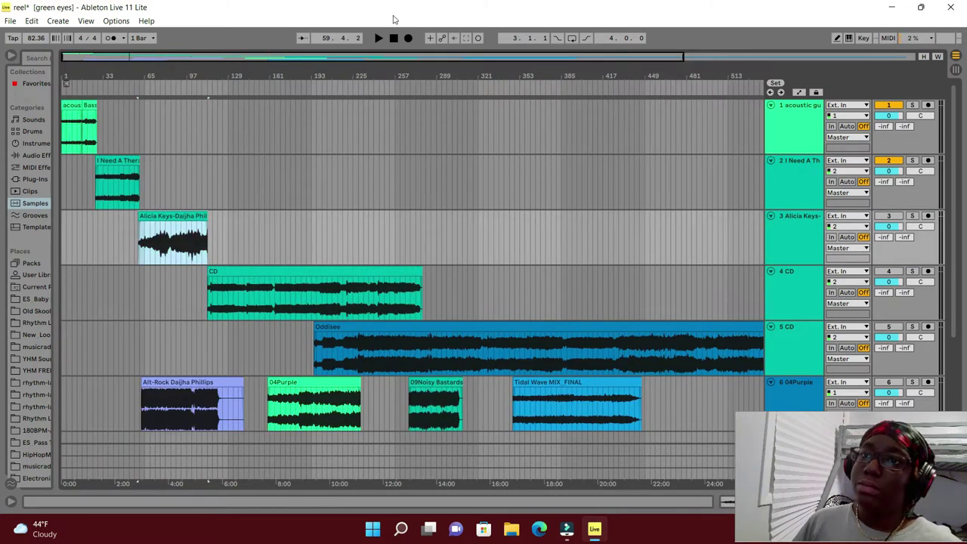
{"action": "right_click", "coordinate": [182, 220]}
{"action": "left_click", "coordinate": [234, 272]}
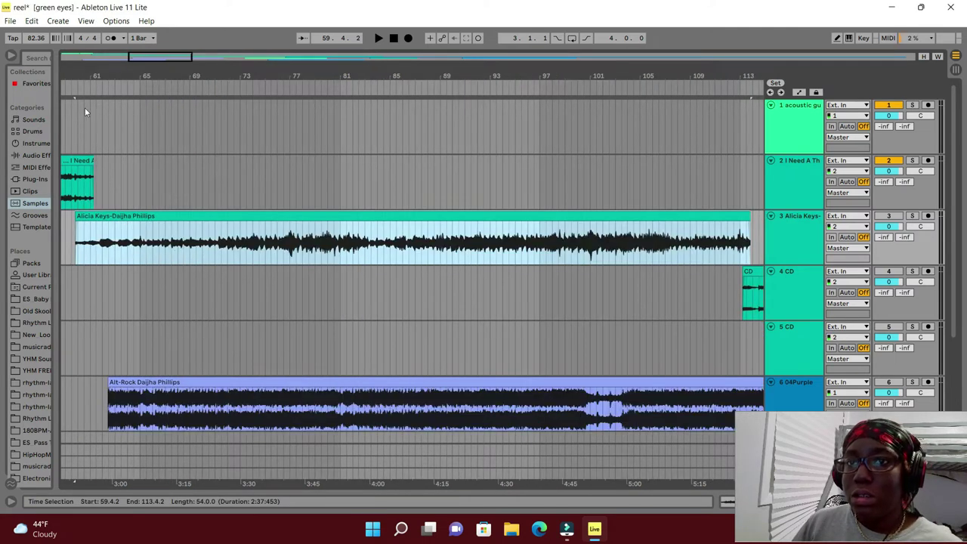
{"action": "left_click", "coordinate": [85, 112]}
{"action": "key", "text": "space"}
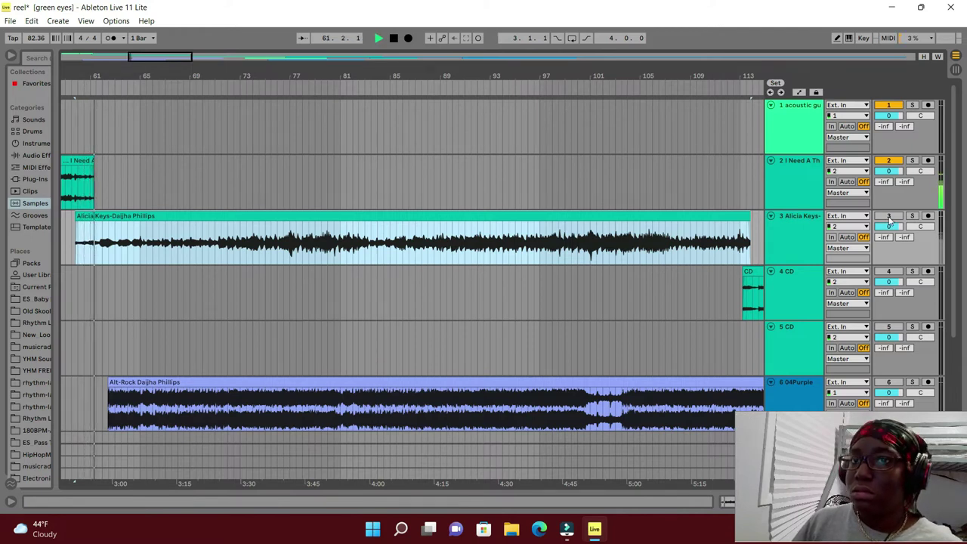
{"action": "left_click", "coordinate": [138, 217]}
{"action": "mouse_move", "coordinate": [138, 217]}
{"action": "left_mouse_down"}
{"action": "mouse_move", "coordinate": [213, 218]}
{"action": "mouse_move", "coordinate": [154, 224]}
{"action": "left_mouse_up"}
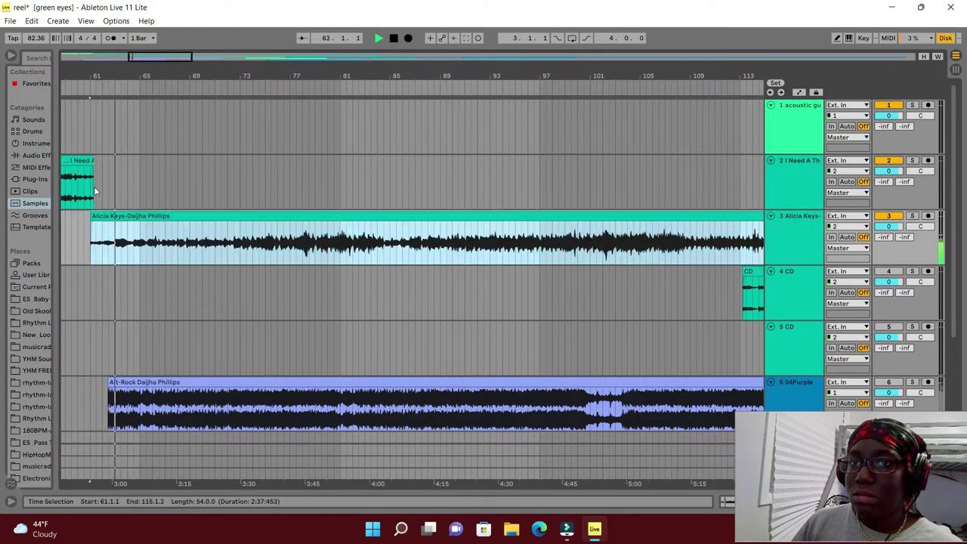
Step: Replay the transition into Alicia Keys and add a short fade-out at the end of the I Need A Therapist clip
{"action": "left_click", "coordinate": [89, 95]}
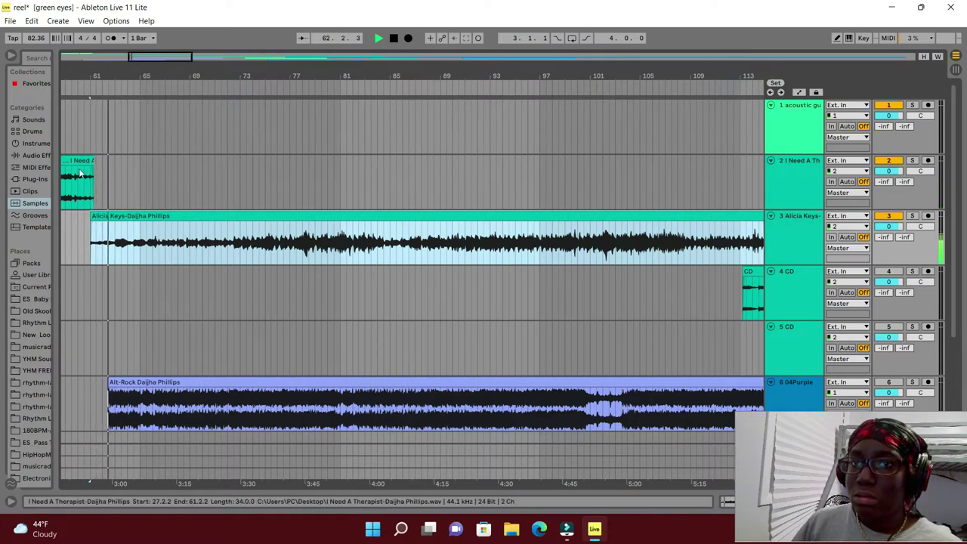
{"action": "key", "text": "Up"}
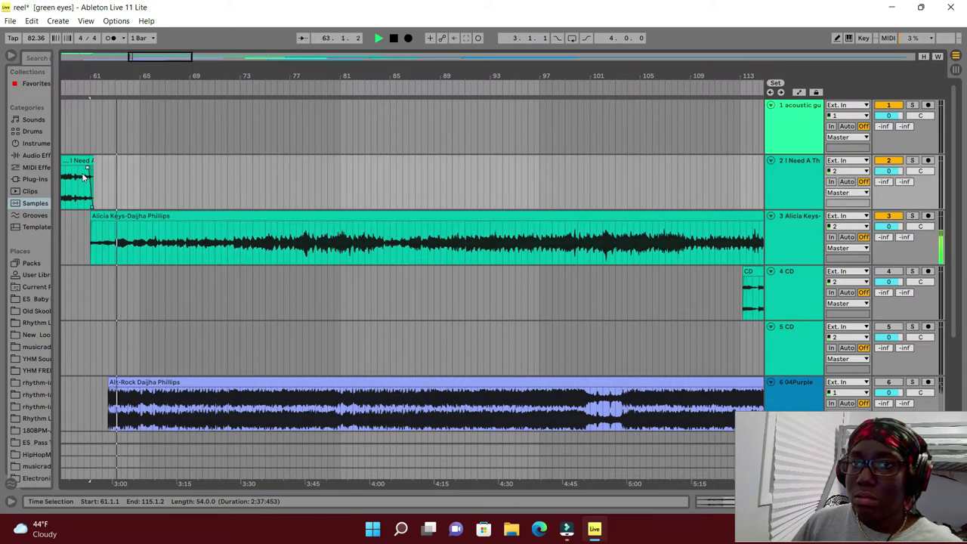
{"action": "key", "text": "Down"}
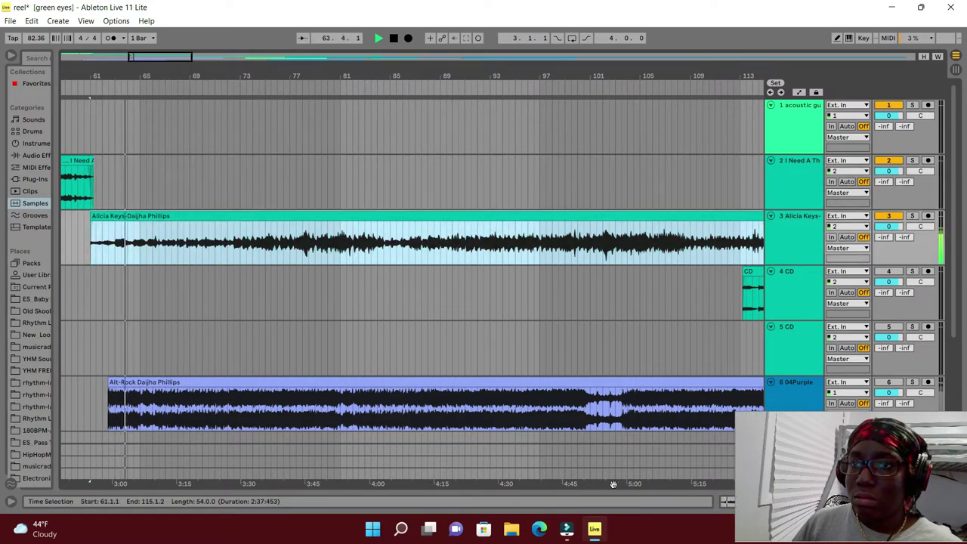
Step: Show the Alicia Keys clip's details and audition the song from the transition at bar 61
{"action": "left_click", "coordinate": [727, 502]}
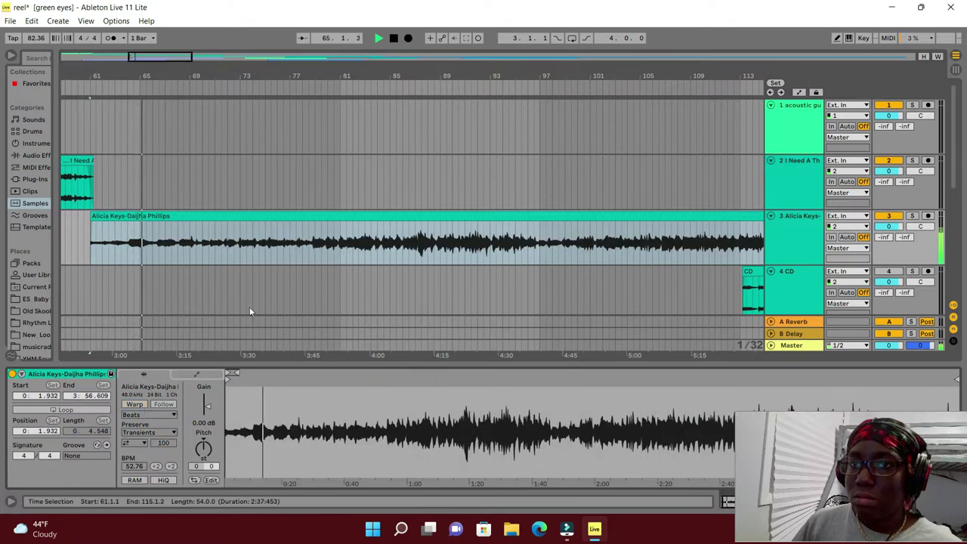
{"action": "left_click_drag", "start_coordinate": [215, 356], "coordinate": [382, 362]}
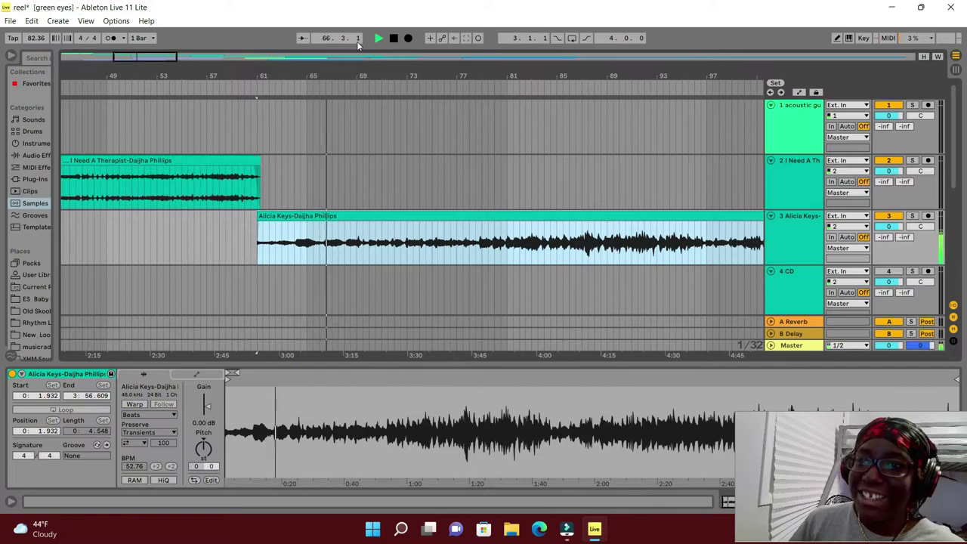
{"action": "left_click", "coordinate": [393, 38]}
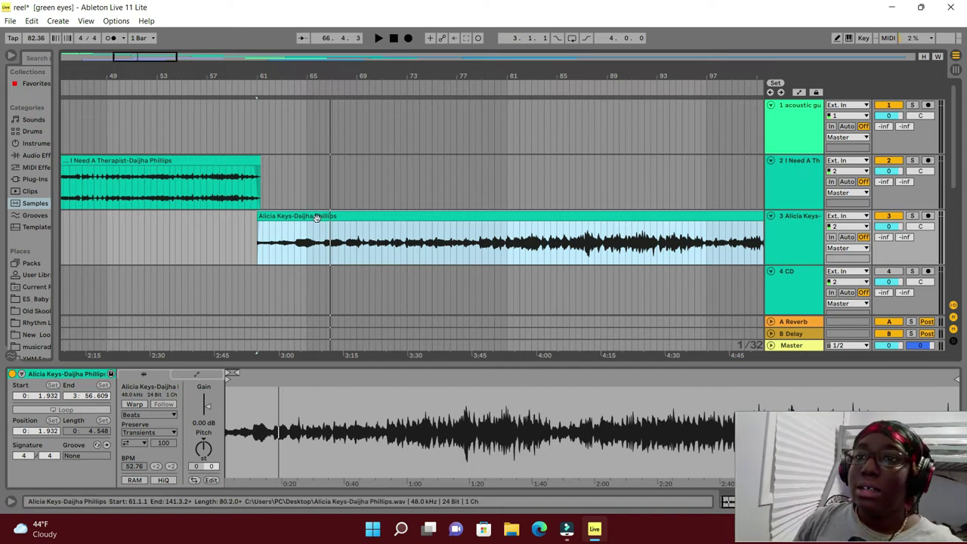
{"action": "left_click", "coordinate": [253, 94]}
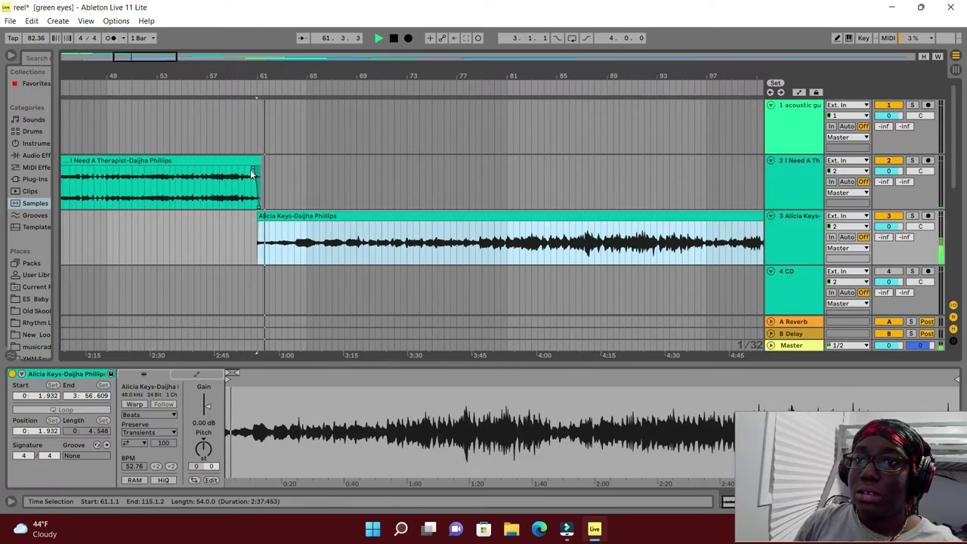
{"action": "left_click", "coordinate": [480, 250]}
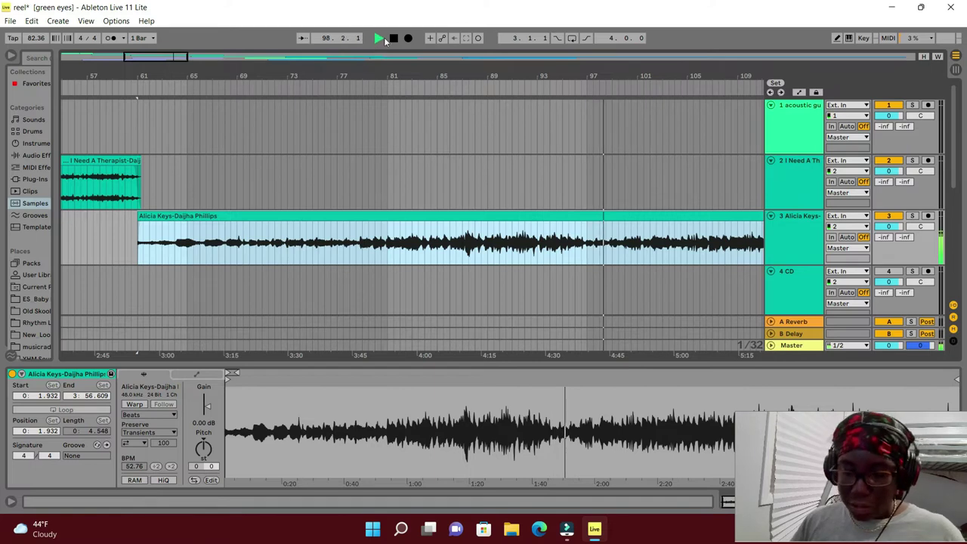
Step: Split the Alicia Keys clip at 96.4.3 and at 74.3.1
{"action": "left_click", "coordinate": [585, 249]}
{"action": "right_click", "coordinate": [585, 250]}
{"action": "left_click", "coordinate": [603, 292]}
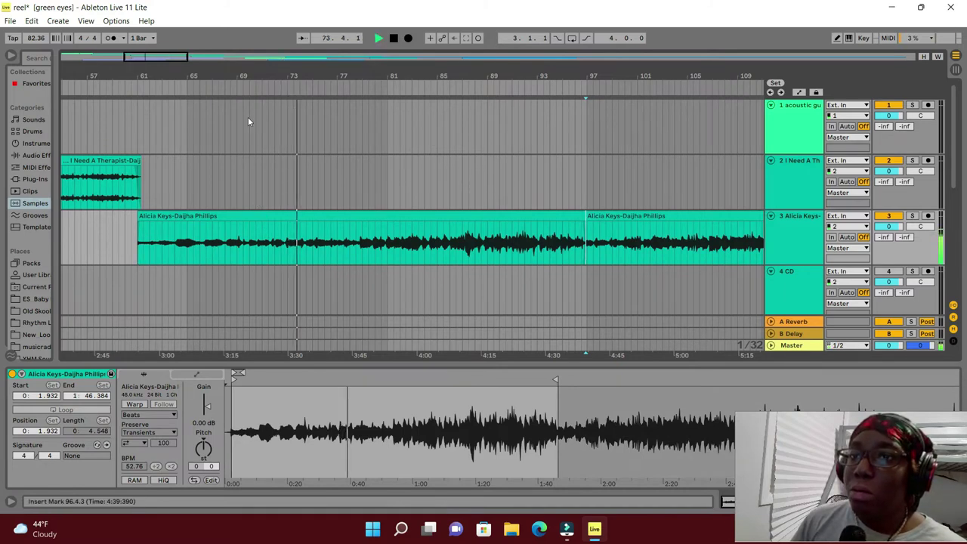
{"action": "left_click", "coordinate": [307, 255]}
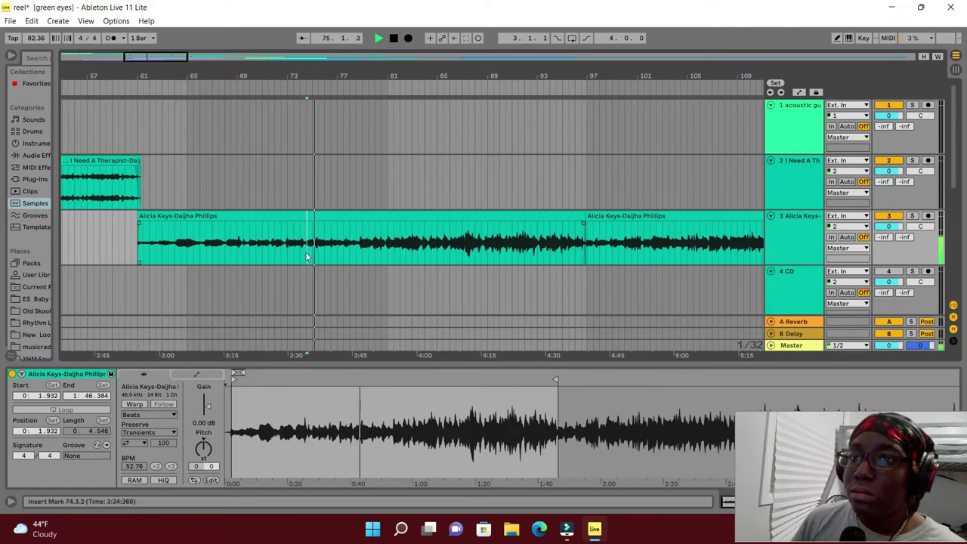
{"action": "right_click", "coordinate": [307, 254]}
{"action": "left_click", "coordinate": [323, 295]}
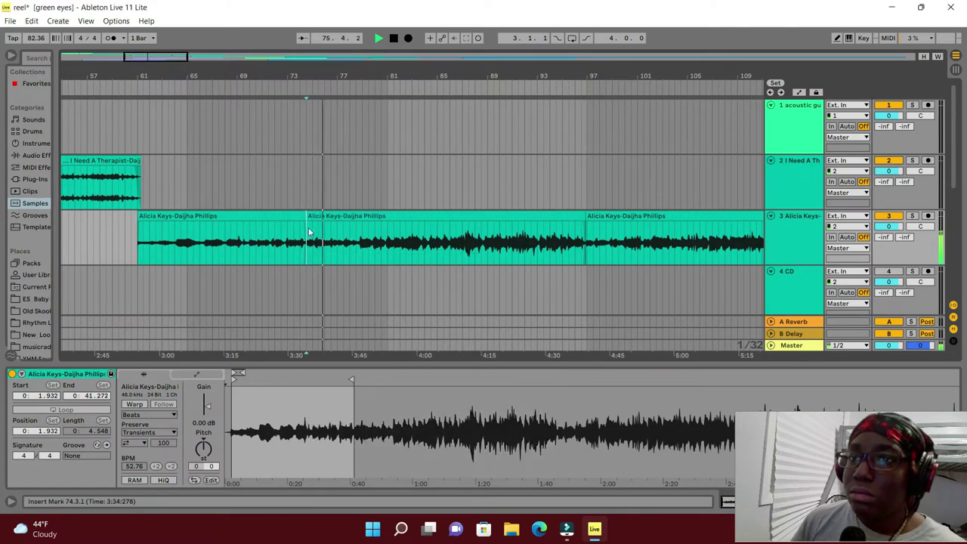
Step: Delete the first and last pieces of the Alicia Keys clip and move the remaining piece to start at 61.1.4
{"action": "right_click", "coordinate": [280, 220]}
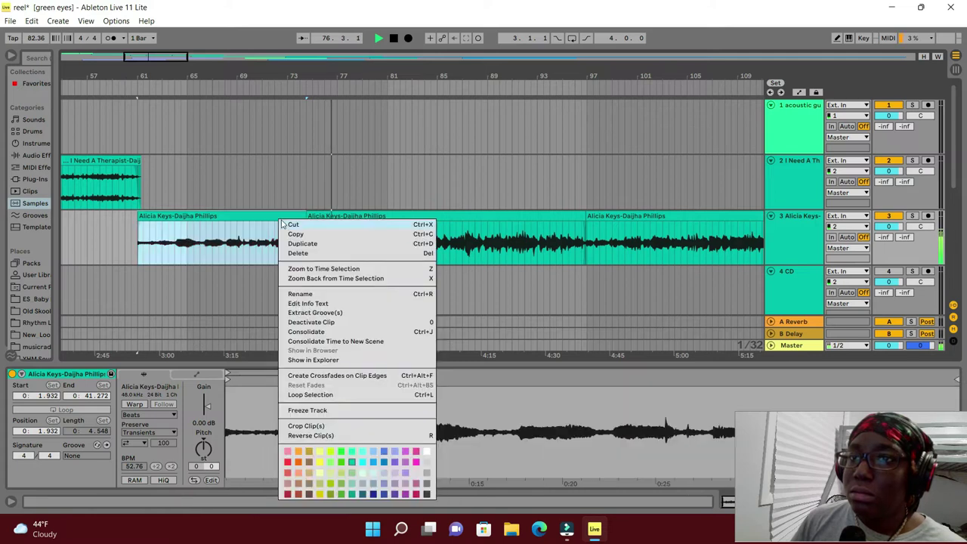
{"action": "left_click", "coordinate": [299, 254]}
{"action": "right_click", "coordinate": [617, 221]}
{"action": "left_click", "coordinate": [633, 255]}
{"action": "left_click_drag", "start_coordinate": [308, 219], "coordinate": [127, 226]}
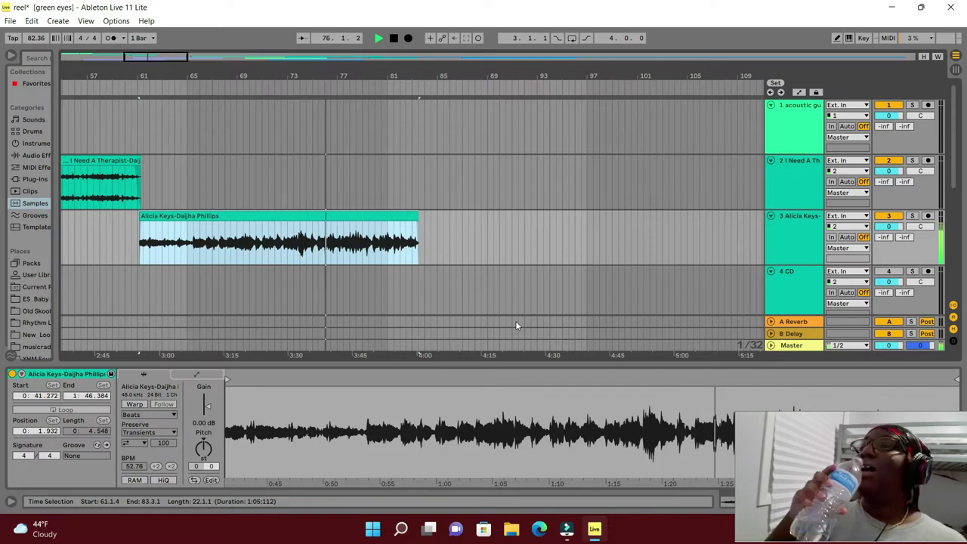
Step: Audition the end of the trimmed Alicia Keys clip and add a short fade-out there
{"action": "left_click", "coordinate": [423, 89]}
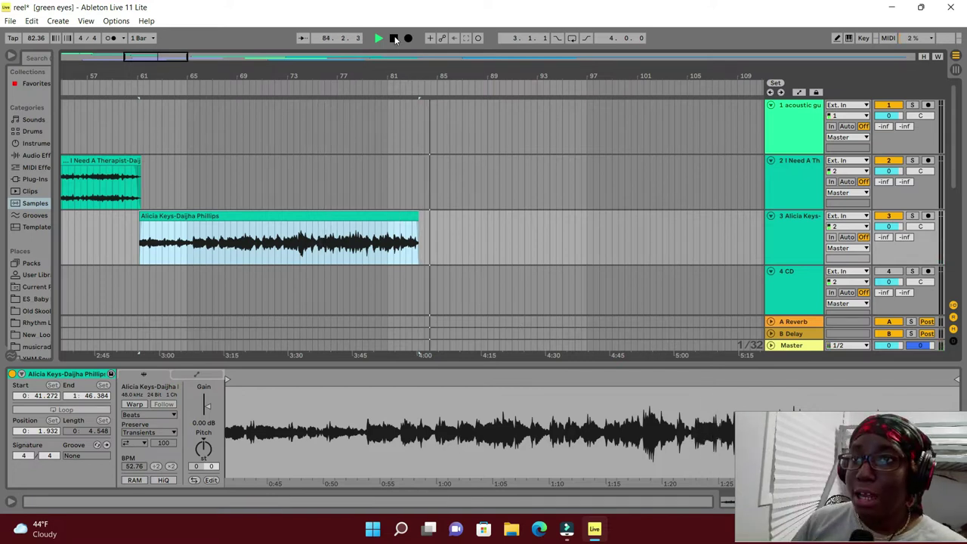
{"action": "key", "text": "space"}
{"action": "left_click", "coordinate": [413, 217]}
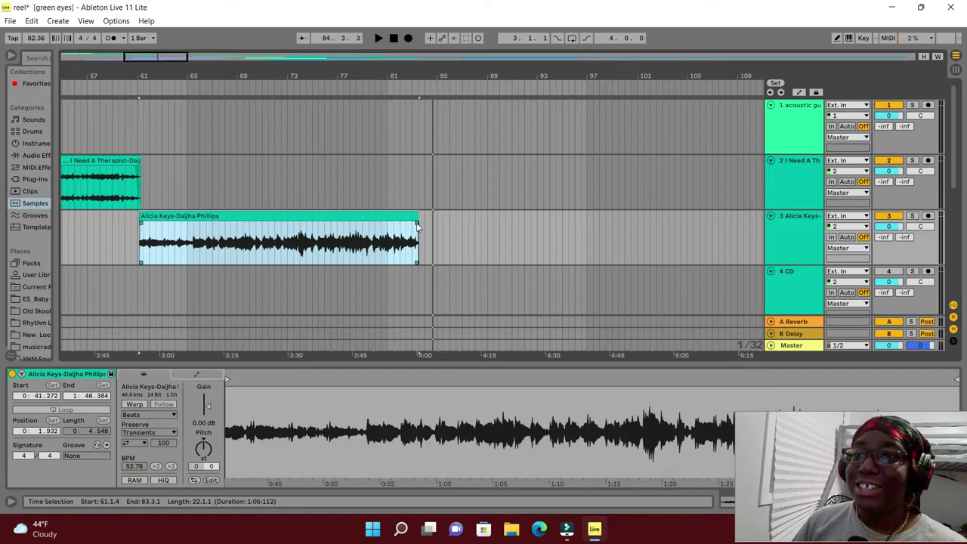
{"action": "left_click", "coordinate": [410, 224]}
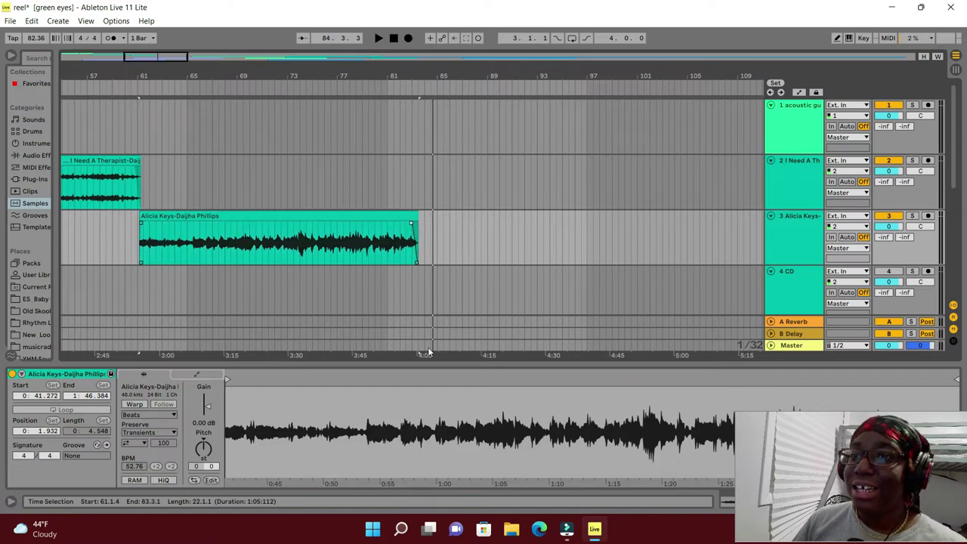
Step: Examine the whole arrangement's clip layout and the trimmed Alicia Keys clip on track 3
{"action": "left_click", "coordinate": [937, 58]}
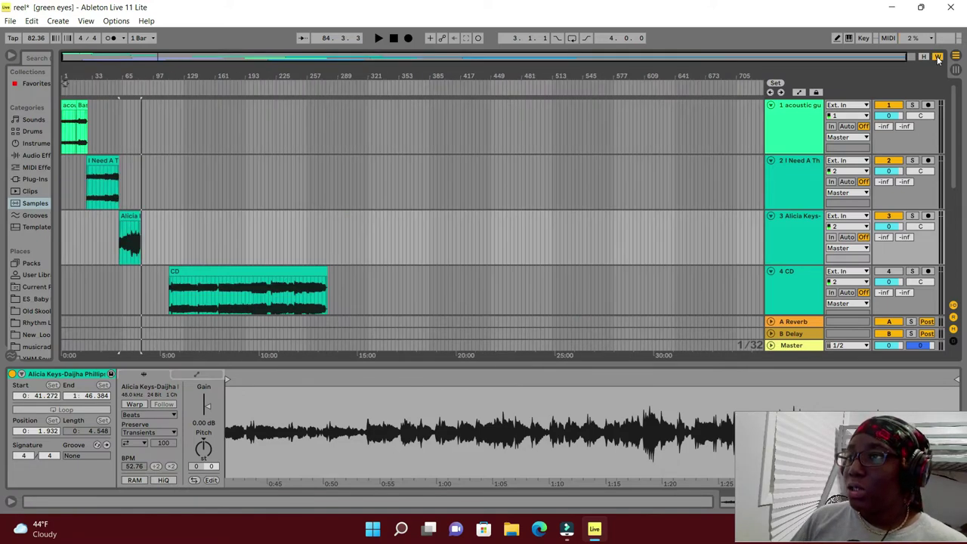
{"action": "scroll", "coordinate": [157, 300], "scroll_direction": "down", "scroll_amount": 5}
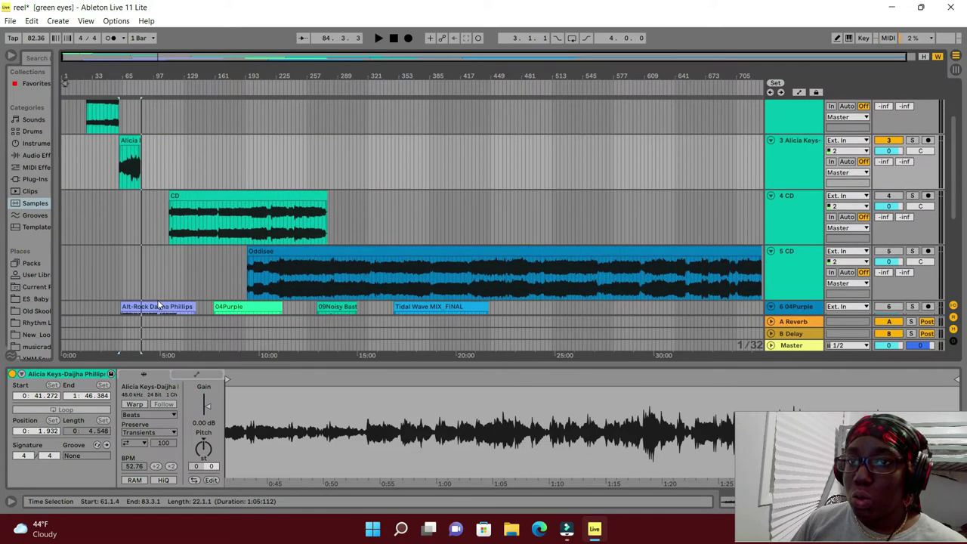
{"action": "scroll", "coordinate": [173, 272], "scroll_direction": "up", "scroll_amount": 4}
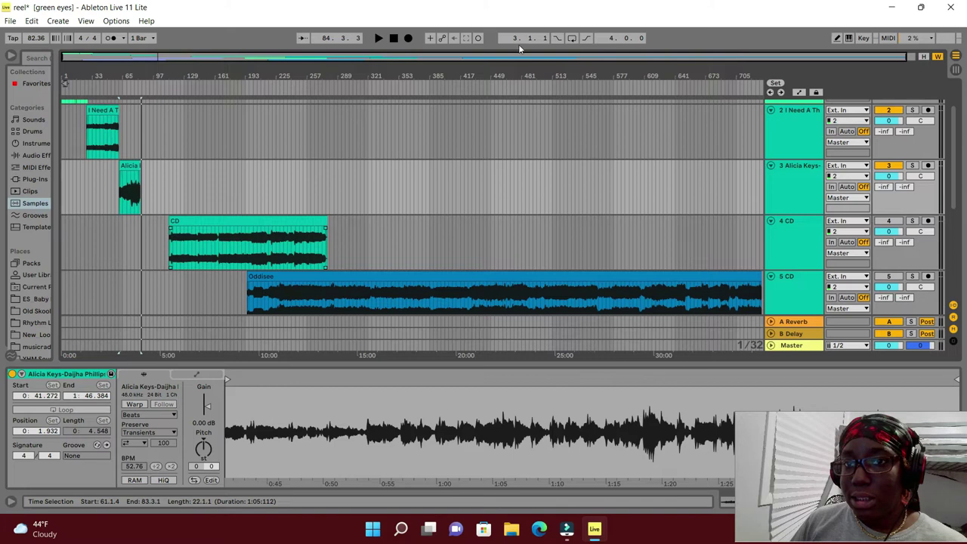
{"action": "right_click", "coordinate": [130, 165]}
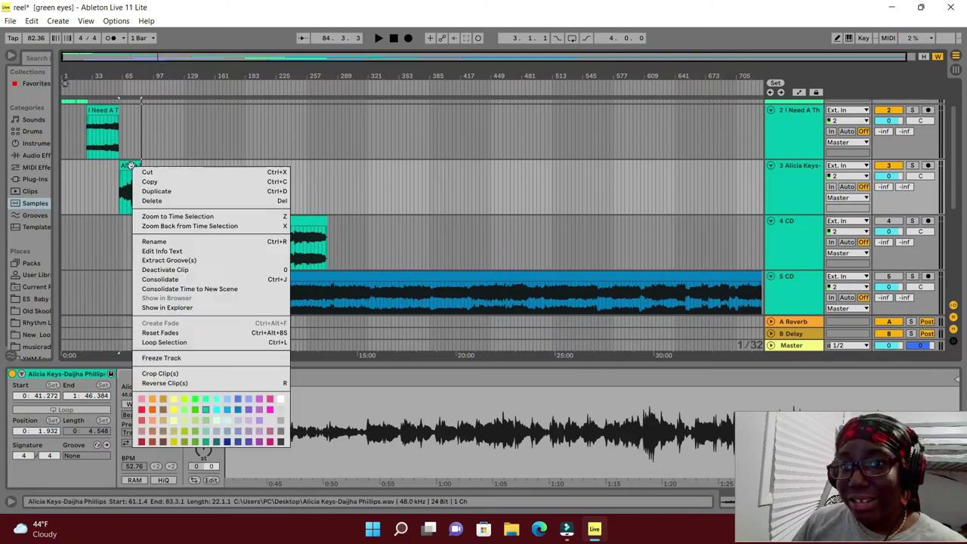
{"action": "left_click", "coordinate": [169, 216]}
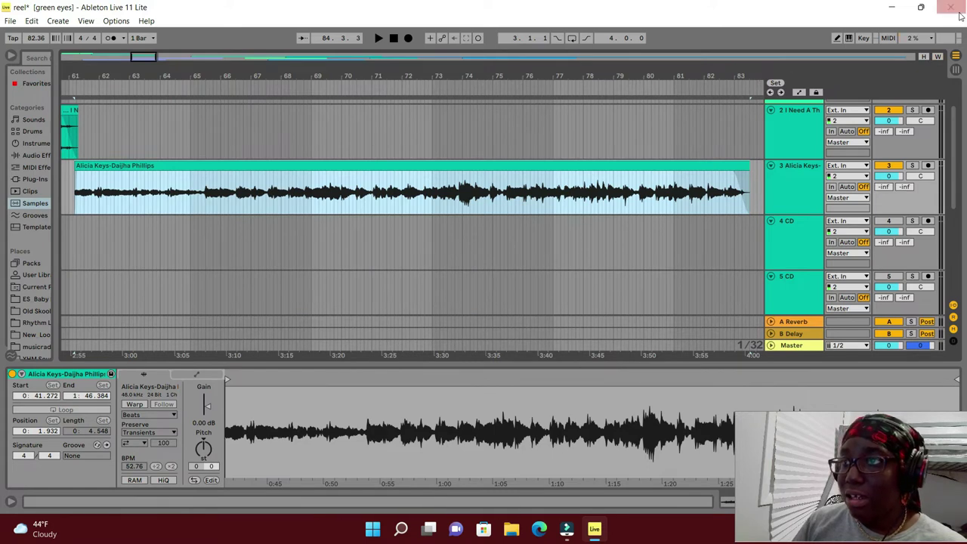
{"action": "left_click", "coordinate": [936, 57]}
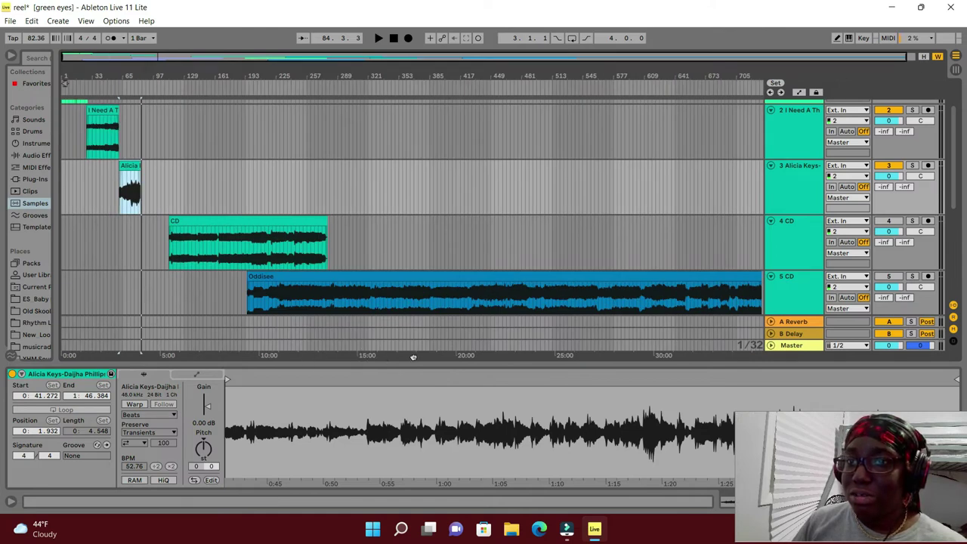
Step: Move the CD clip on track 4 to start at 83.3.3, near the end of the Alicia Keys clip
{"action": "scroll", "coordinate": [274, 231], "scroll_direction": "down", "scroll_amount": 6}
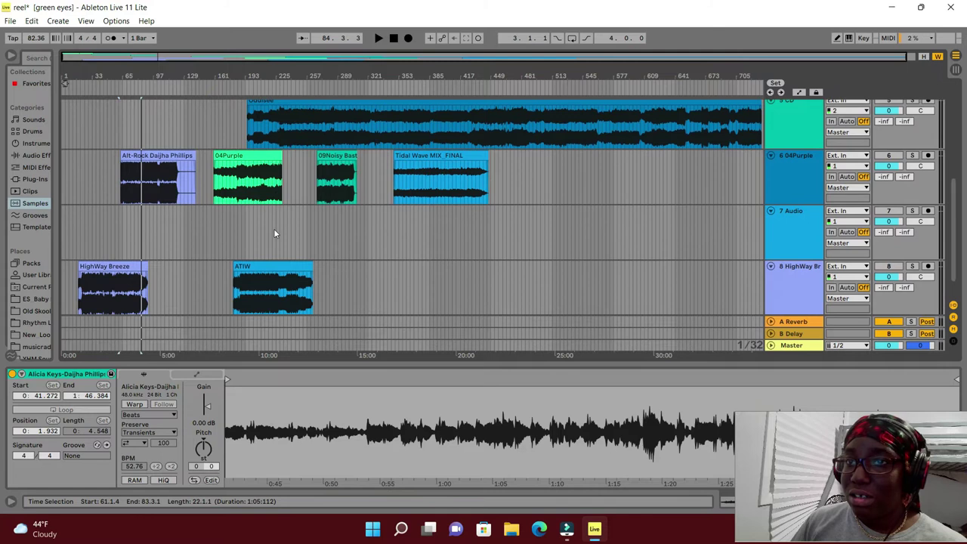
{"action": "scroll", "coordinate": [273, 228], "scroll_direction": "up", "scroll_amount": 5}
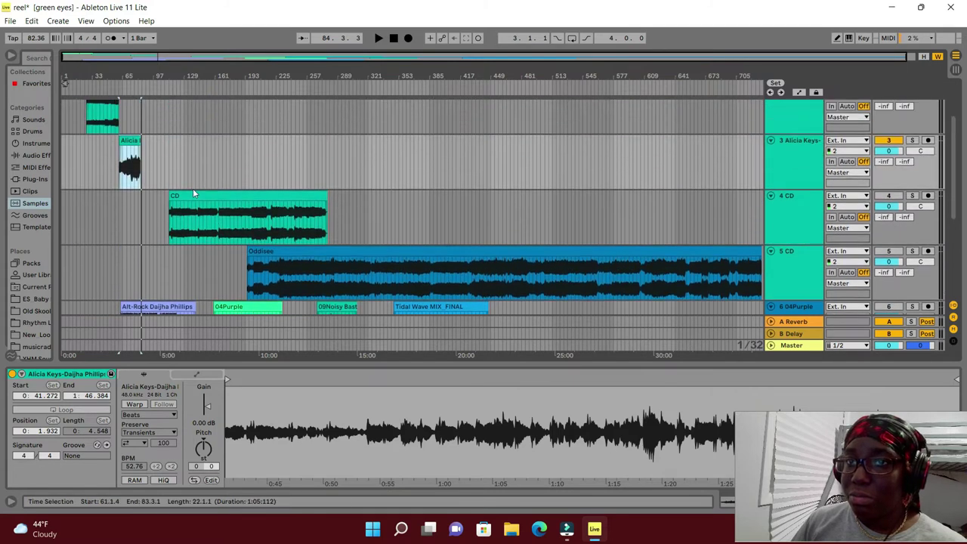
{"action": "left_click_drag", "start_coordinate": [189, 197], "coordinate": [173, 207]}
{"action": "left_click", "coordinate": [239, 205]}
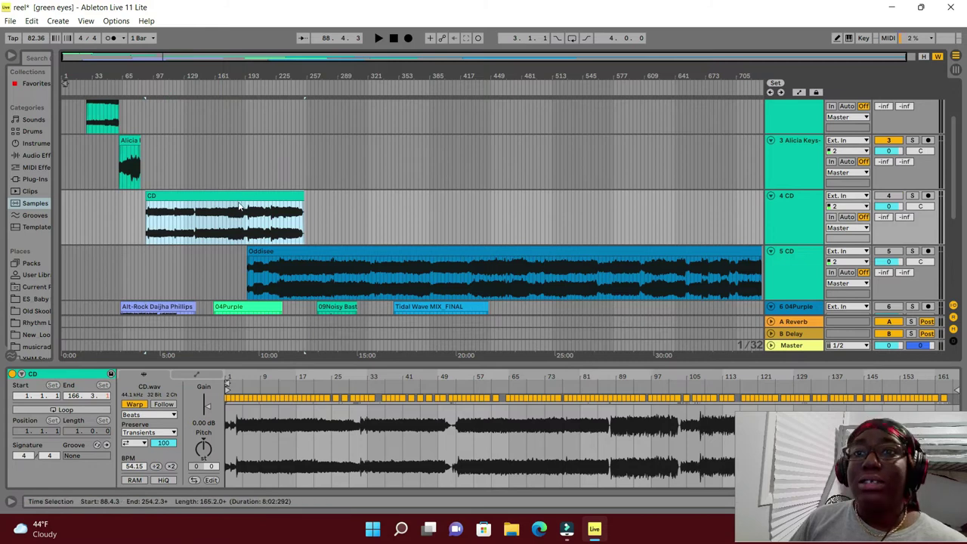
{"action": "left_click_drag", "start_coordinate": [219, 199], "coordinate": [213, 198]}
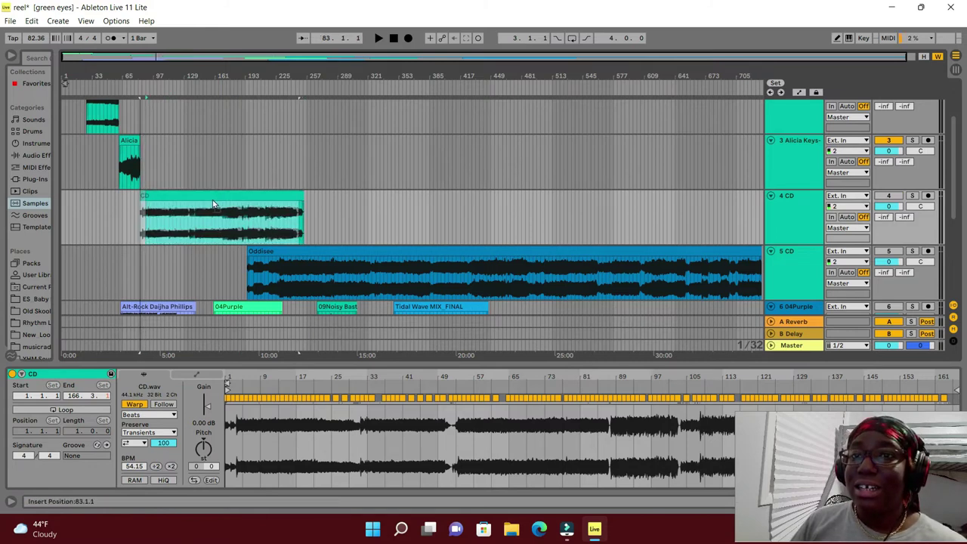
{"action": "left_click_drag", "start_coordinate": [213, 204], "coordinate": [214, 204]}
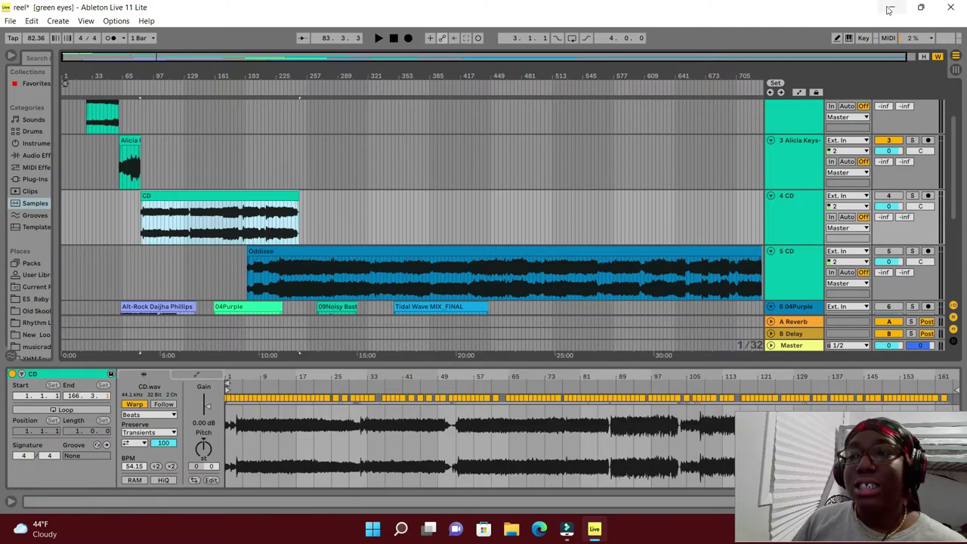
{"action": "left_click", "coordinate": [888, 8]}
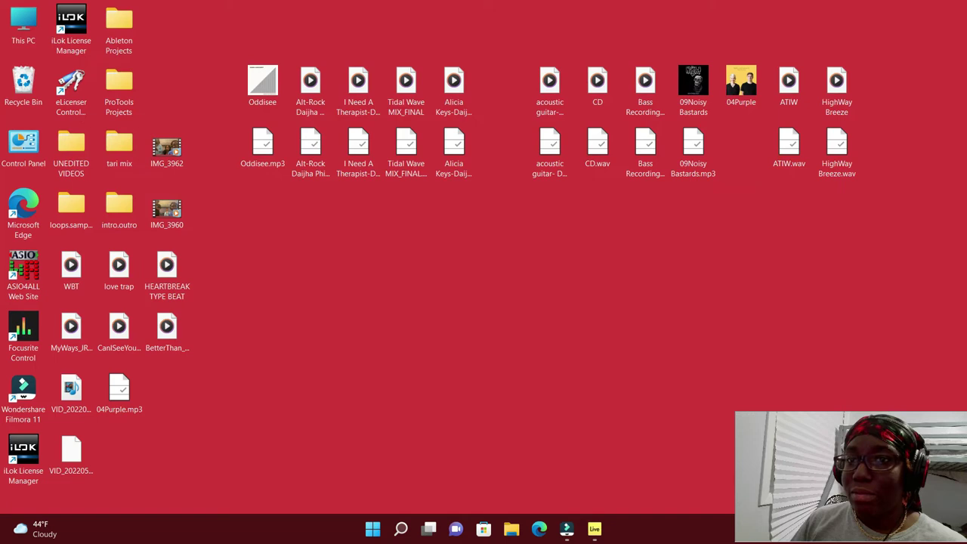
{"action": "left_click", "coordinate": [594, 528]}
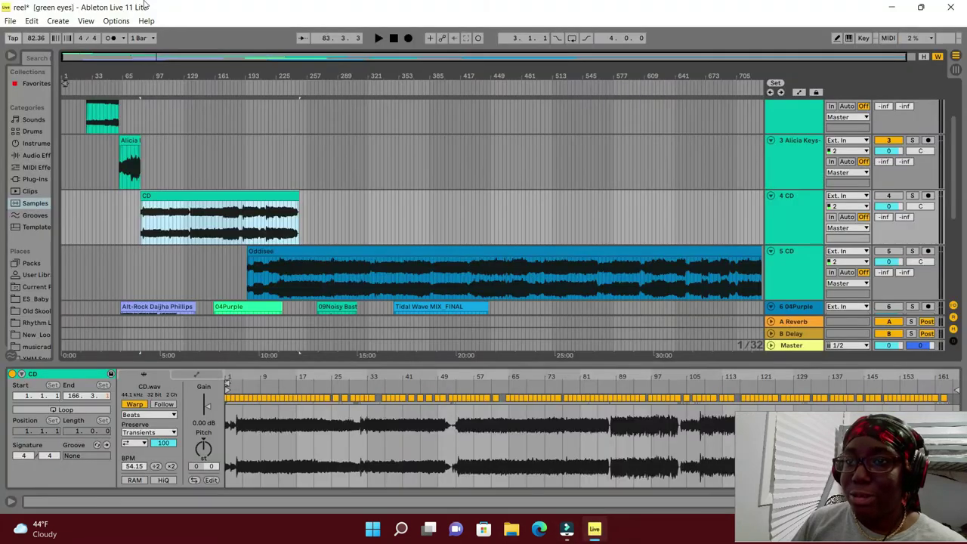
Step: Play the transition from Alicia Keys into the CD clip and activate track 4
{"action": "left_click", "coordinate": [140, 91]}
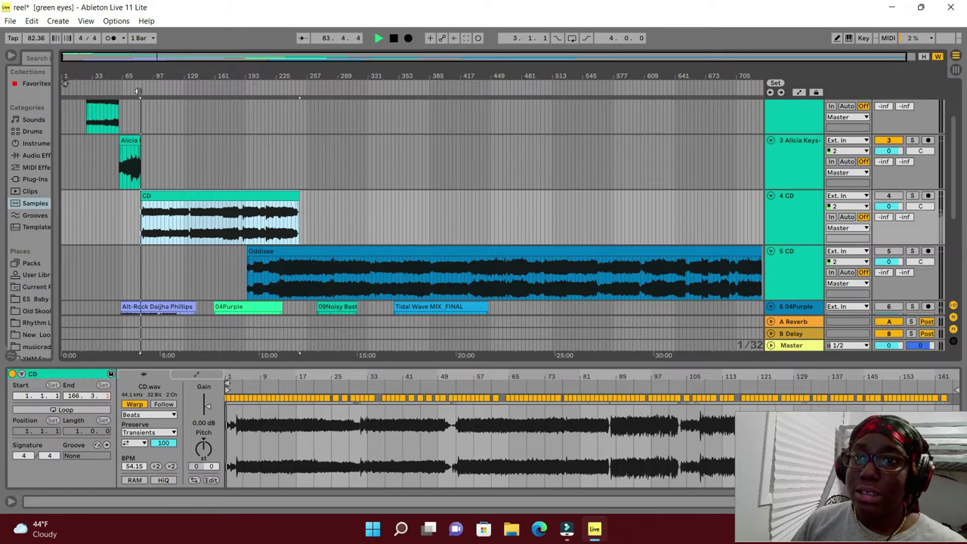
{"action": "left_click", "coordinate": [380, 39]}
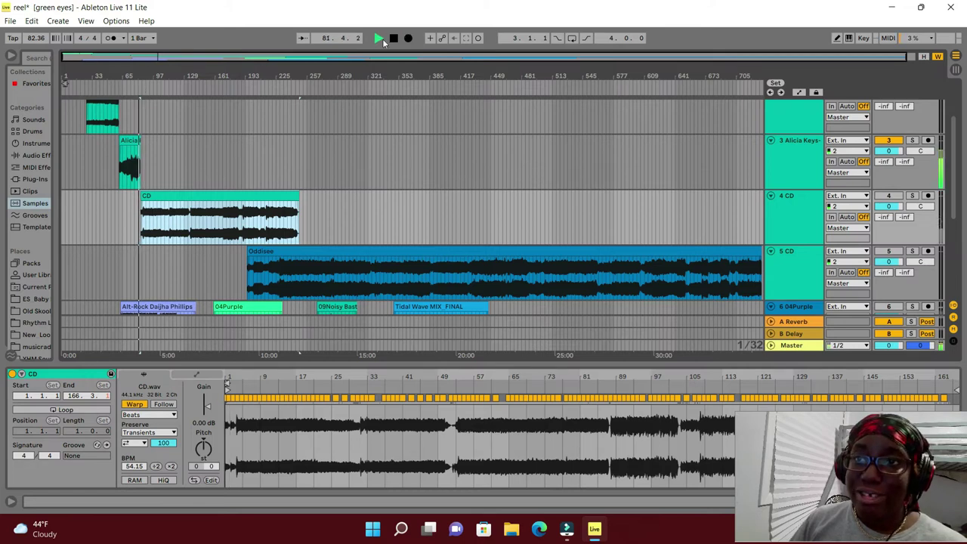
{"action": "left_click", "coordinate": [889, 198]}
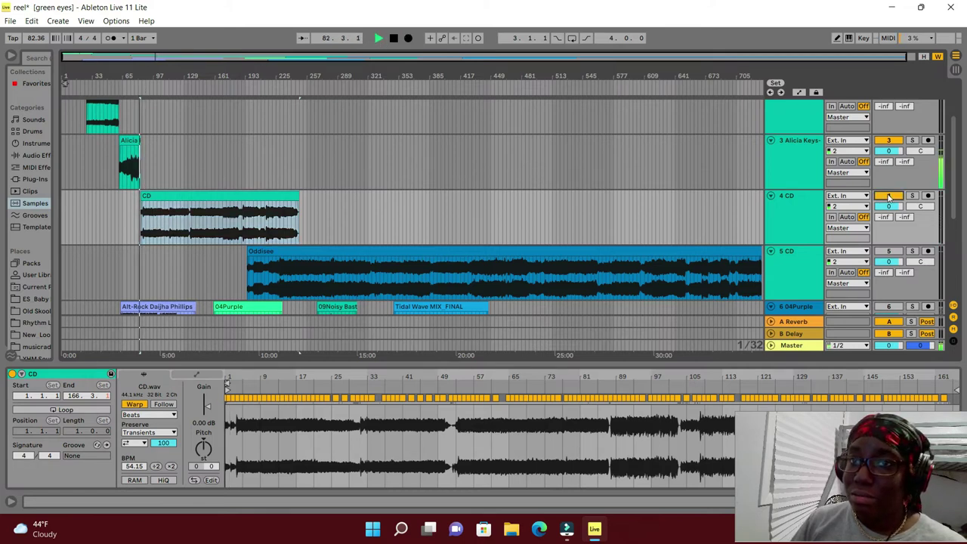
Step: Turn off warping on the CD clip and replay its opening
{"action": "right_click", "coordinate": [174, 200]}
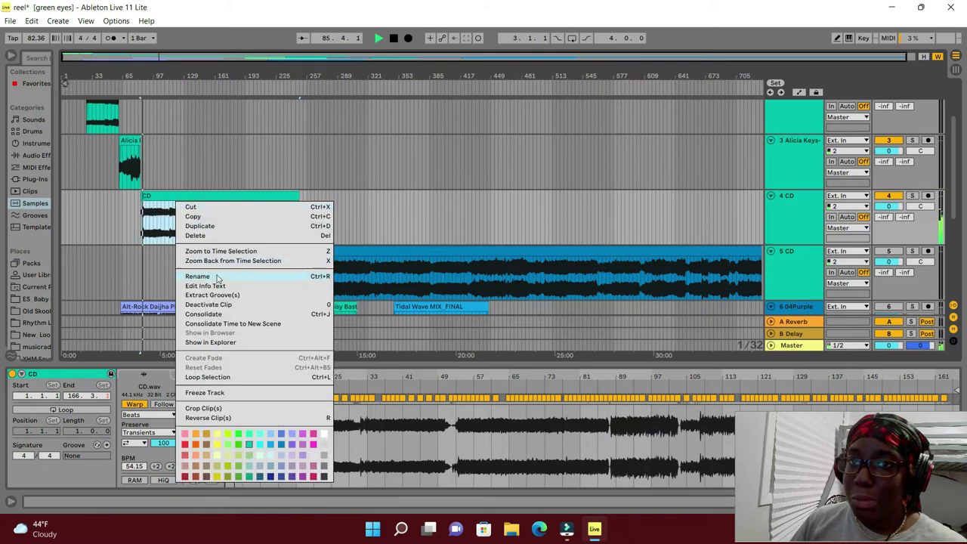
{"action": "left_click", "coordinate": [221, 251]}
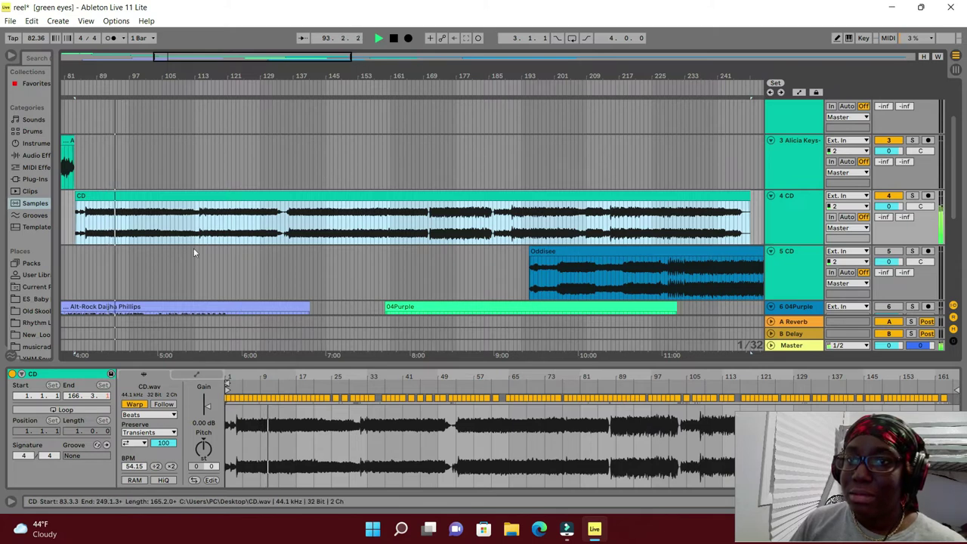
{"action": "left_click", "coordinate": [134, 404]}
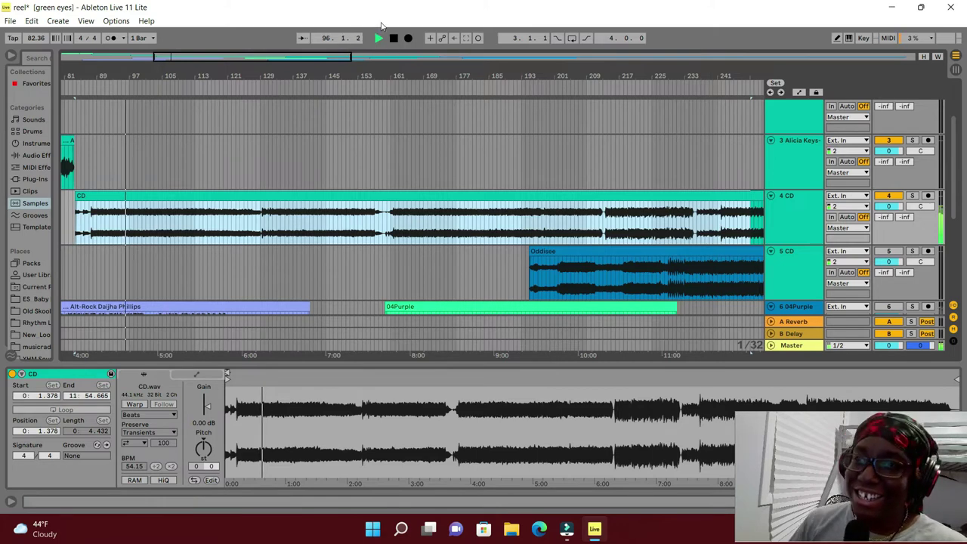
{"action": "left_click", "coordinate": [394, 42]}
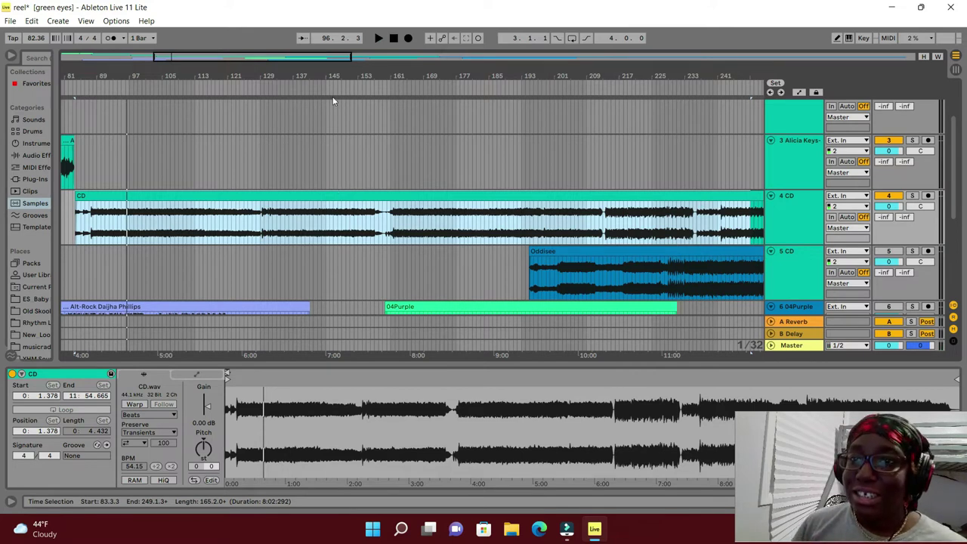
{"action": "left_click", "coordinate": [379, 39]}
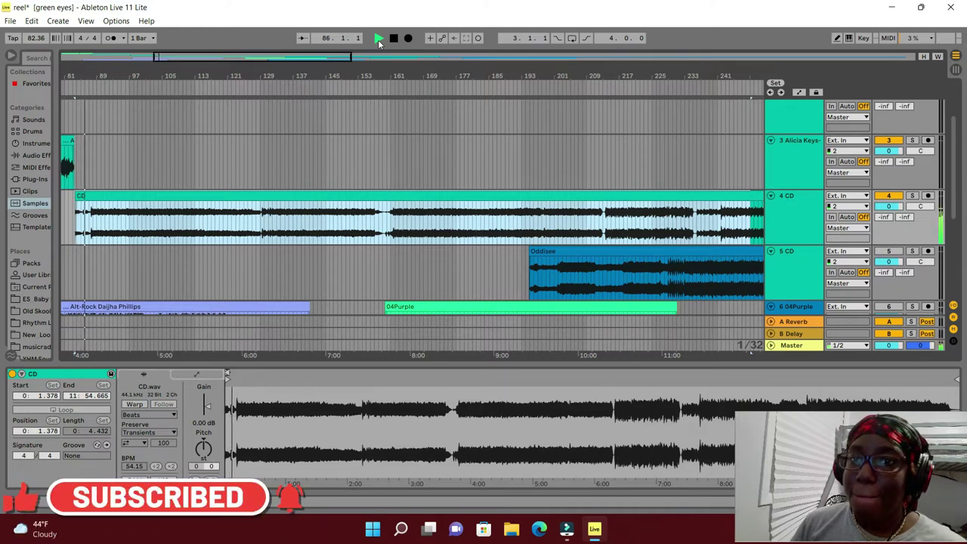
{"action": "left_click", "coordinate": [395, 39]}
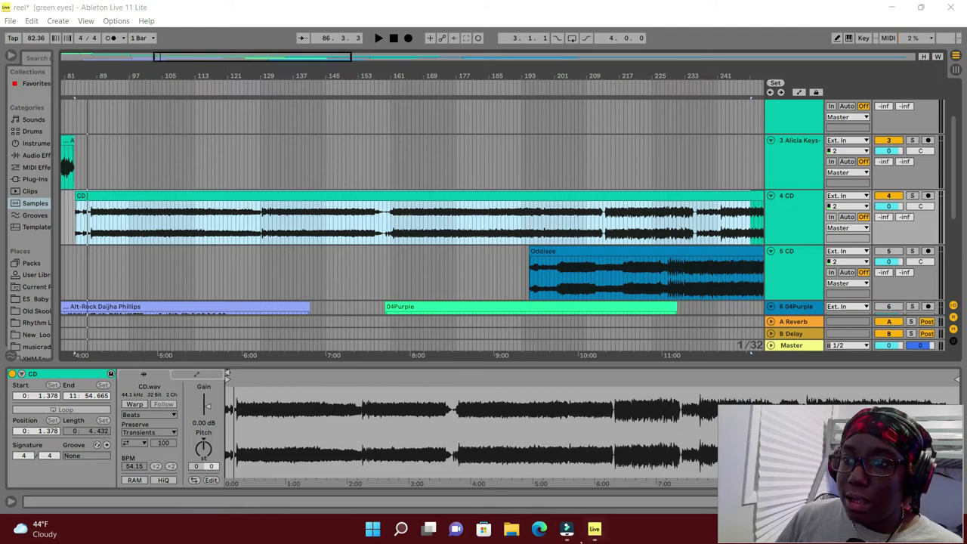
Step: Browse the AUDIO PRO (G:) drive in File Explorer and select the Voice Lab Alicia Keys movie in the Voice Lab-20210616T072820Z-001 folder
{"action": "left_click", "coordinate": [510, 532]}
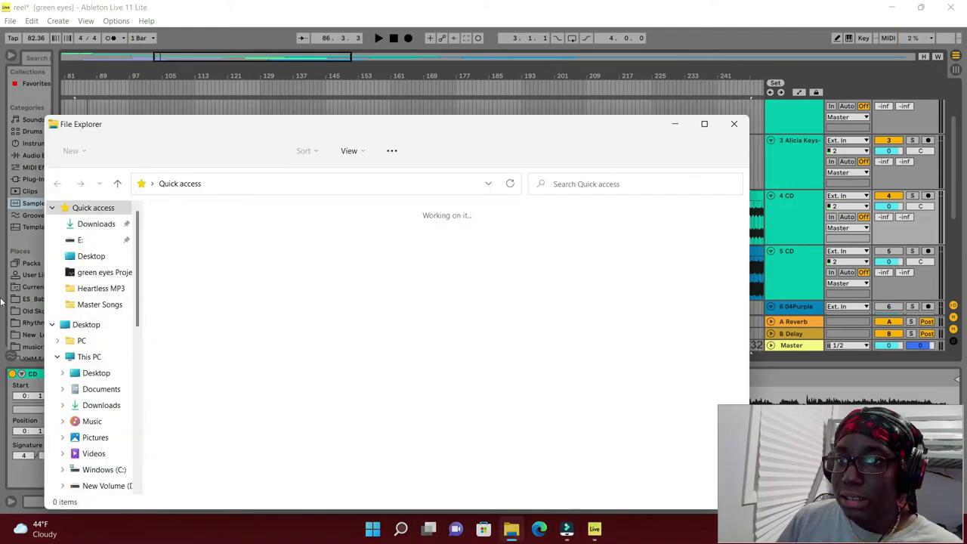
{"action": "scroll", "coordinate": [102, 385], "scroll_direction": "down", "scroll_amount": 1}
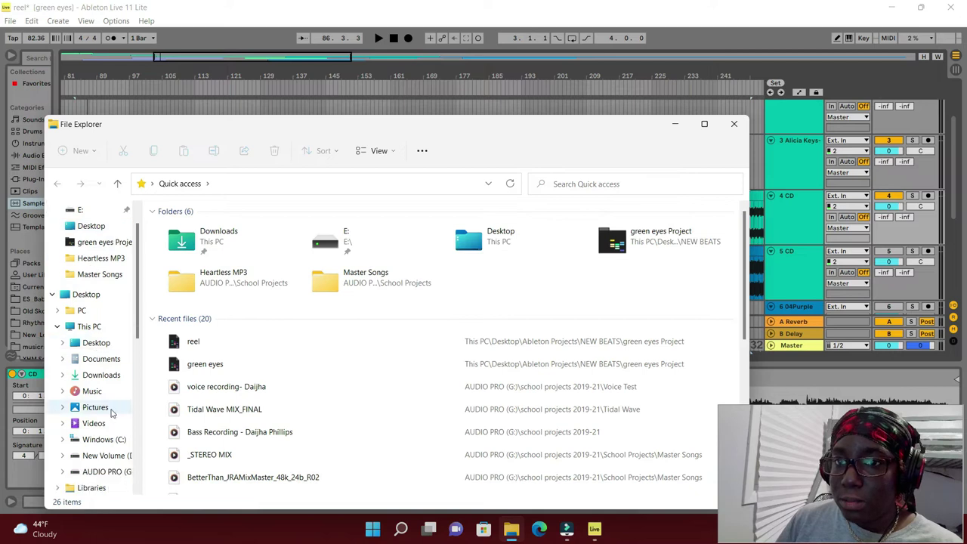
{"action": "left_click", "coordinate": [109, 471]}
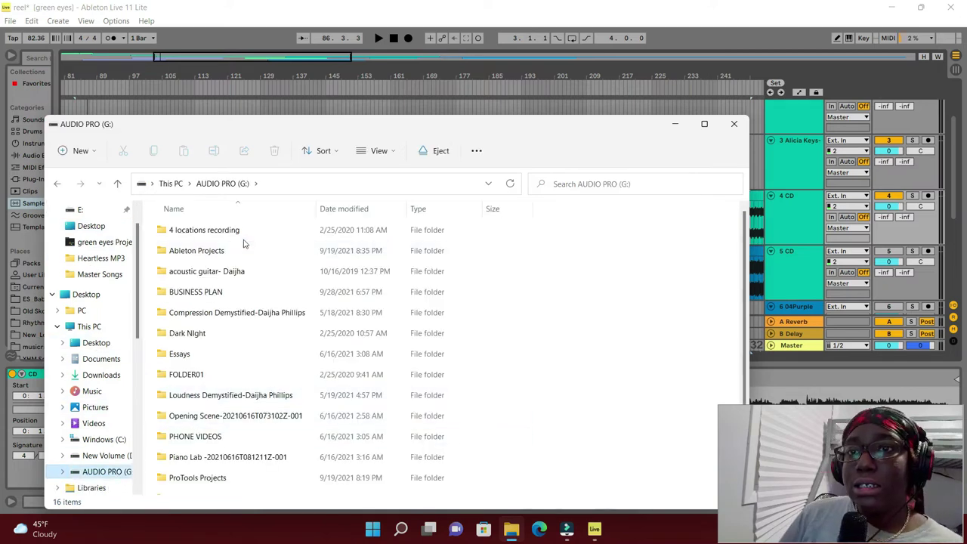
{"action": "scroll", "coordinate": [234, 287], "scroll_direction": "down", "scroll_amount": 2}
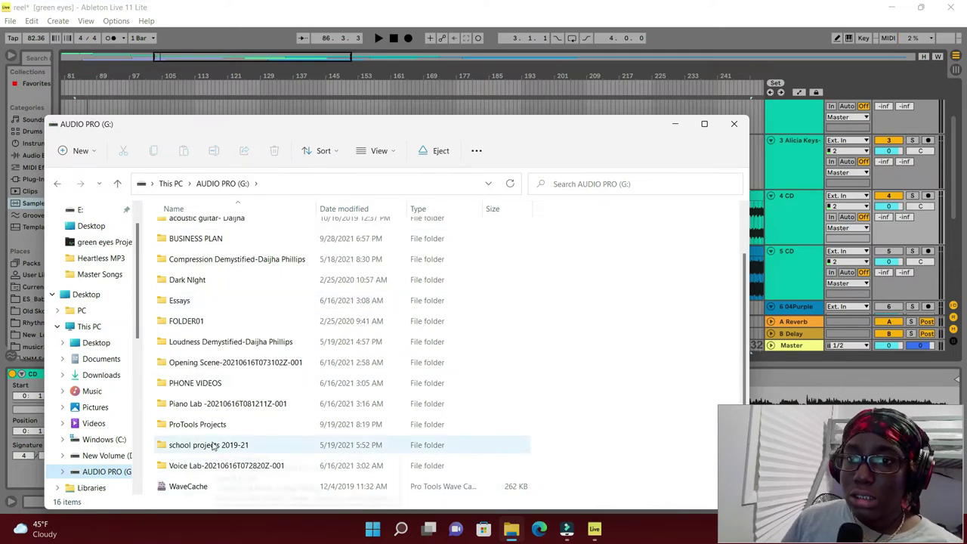
{"action": "scroll", "coordinate": [204, 460], "scroll_direction": "up", "scroll_amount": 2}
{"action": "scroll", "coordinate": [232, 477], "scroll_direction": "down", "scroll_amount": 2}
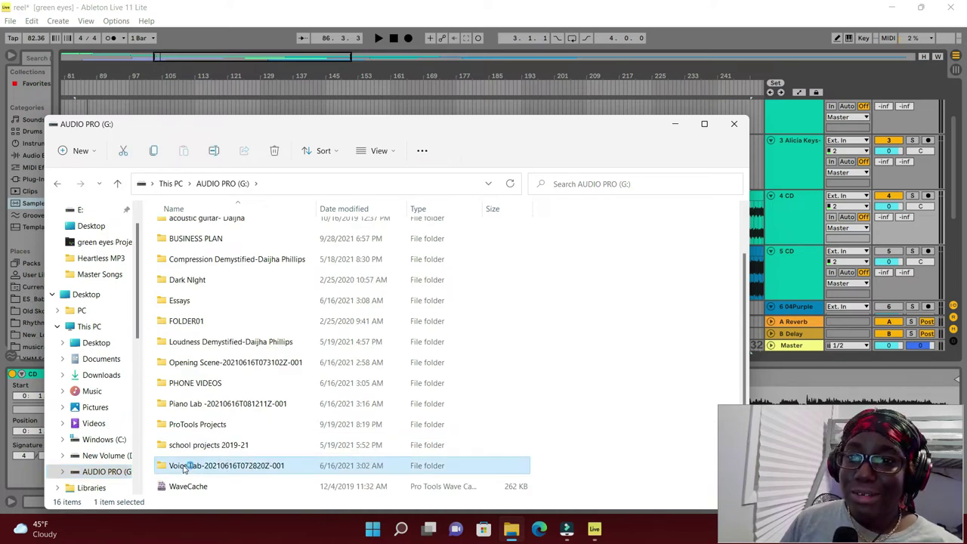
{"action": "double_click", "coordinate": [183, 468]}
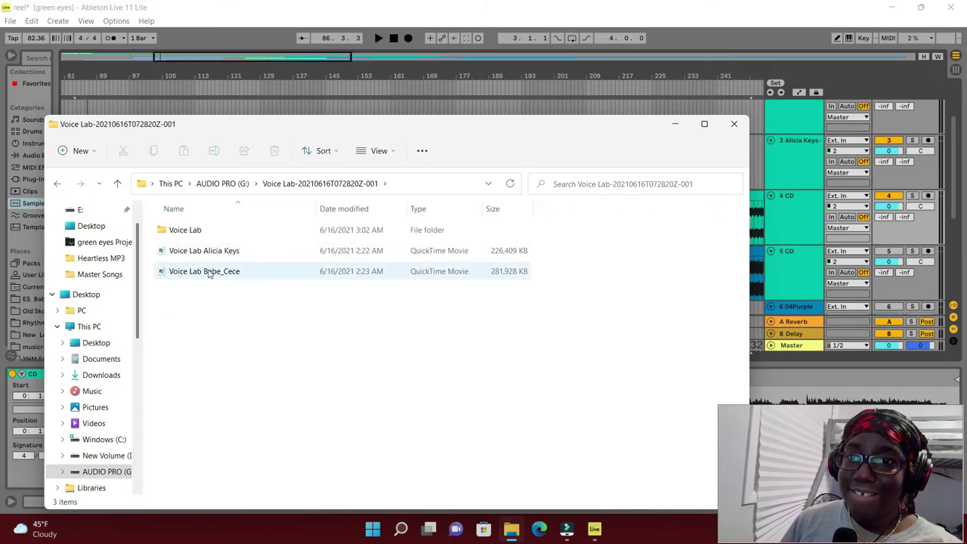
{"action": "left_click", "coordinate": [207, 250]}
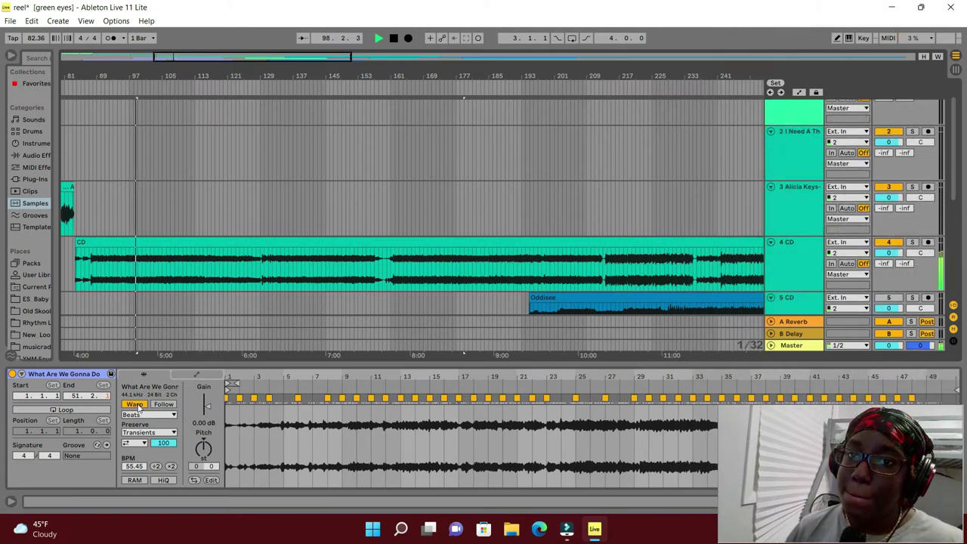
Step: Play the CD clip on track 4 around bar 129 and split it at 129.1.1
{"action": "left_click", "coordinate": [206, 242]}
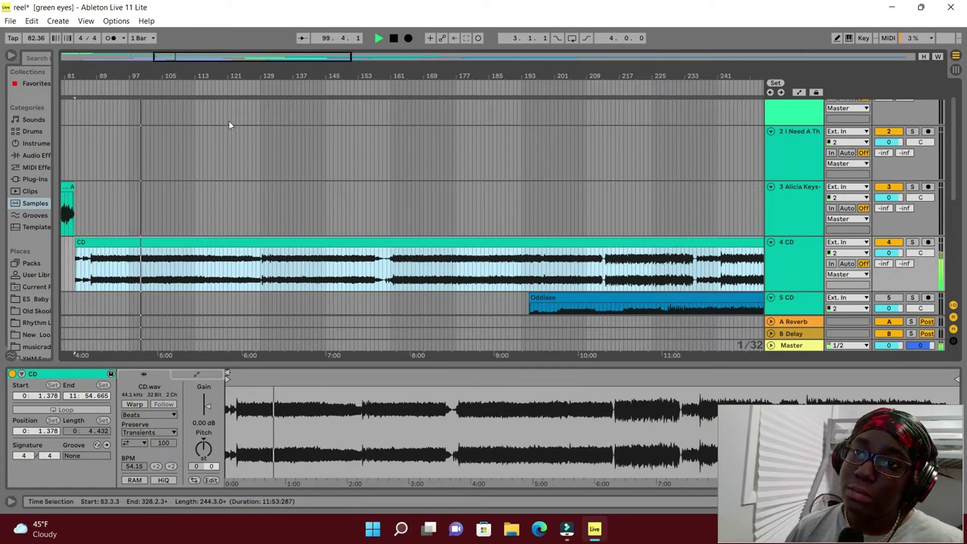
{"action": "left_click", "coordinate": [261, 88]}
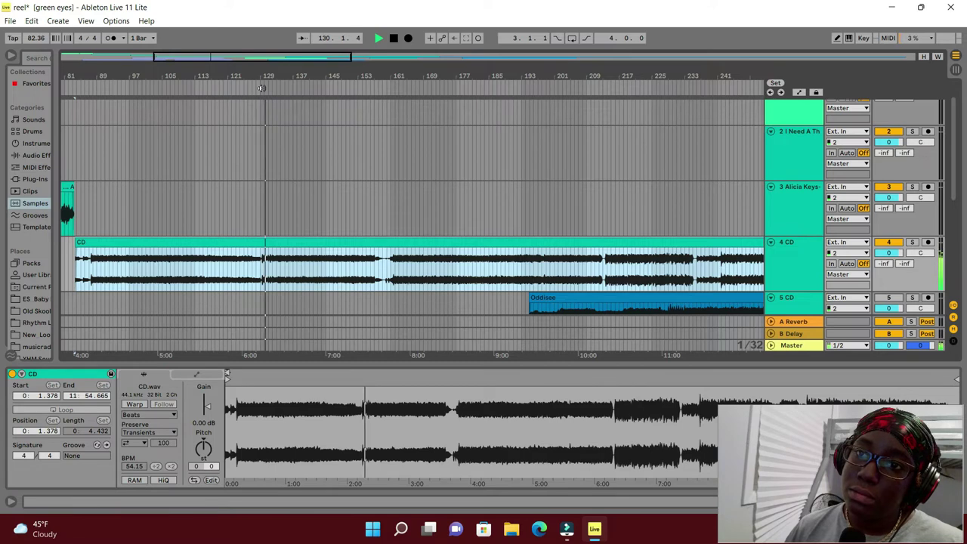
{"action": "left_click", "coordinate": [262, 265]}
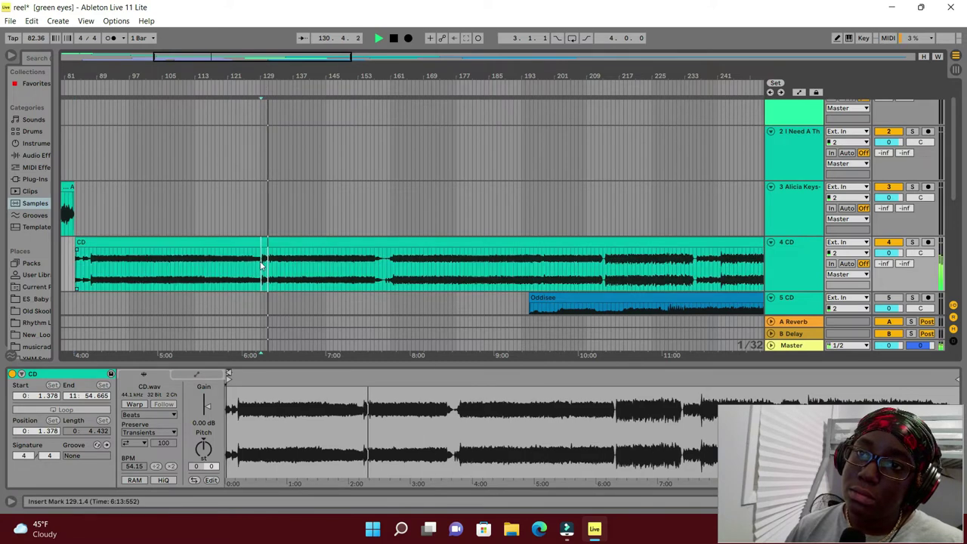
{"action": "right_click", "coordinate": [262, 264]}
{"action": "left_click", "coordinate": [276, 300]}
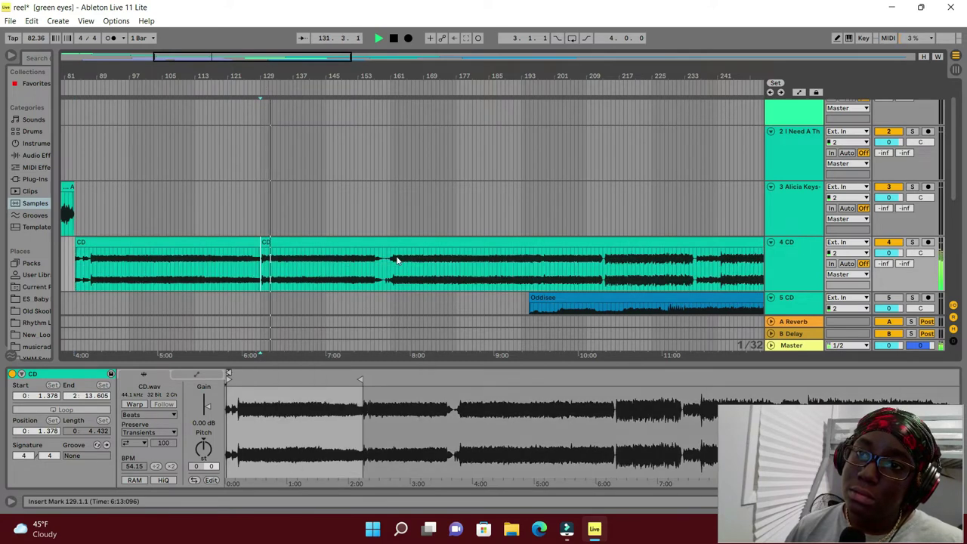
Step: Delete the CD clip's opening part and move the remainder to start at 83.1.2, against the end of the Alicia Keys clip
{"action": "right_click", "coordinate": [202, 242]}
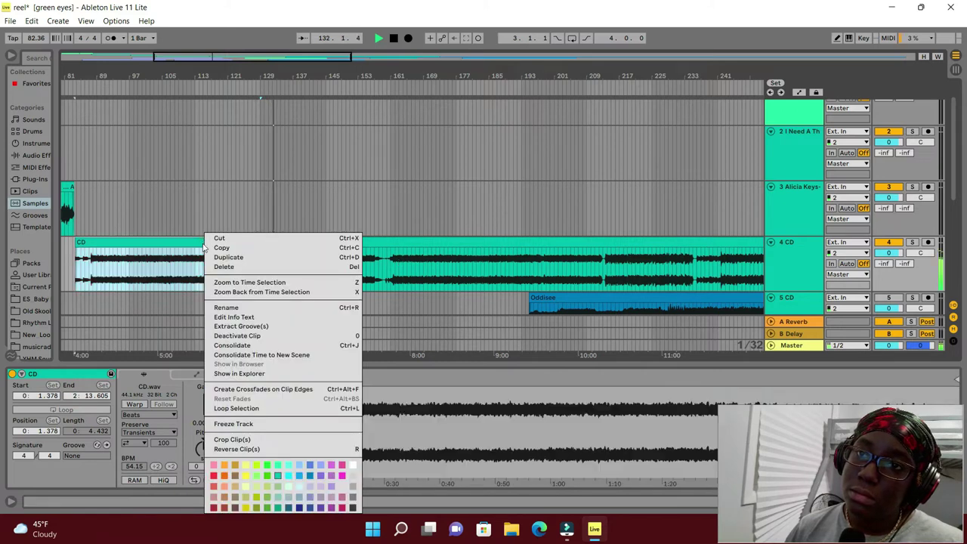
{"action": "left_click", "coordinate": [221, 264]}
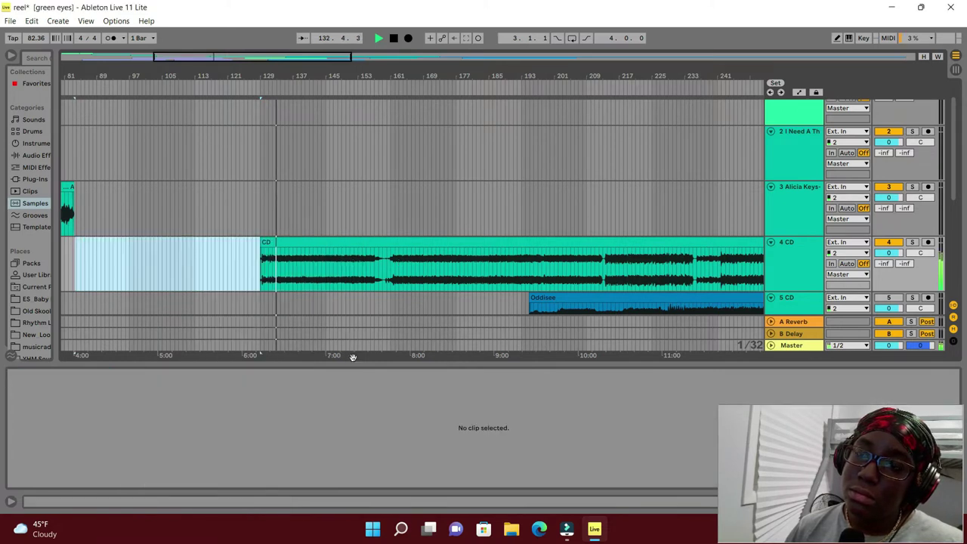
{"action": "left_click_drag", "start_coordinate": [312, 355], "coordinate": [434, 354]}
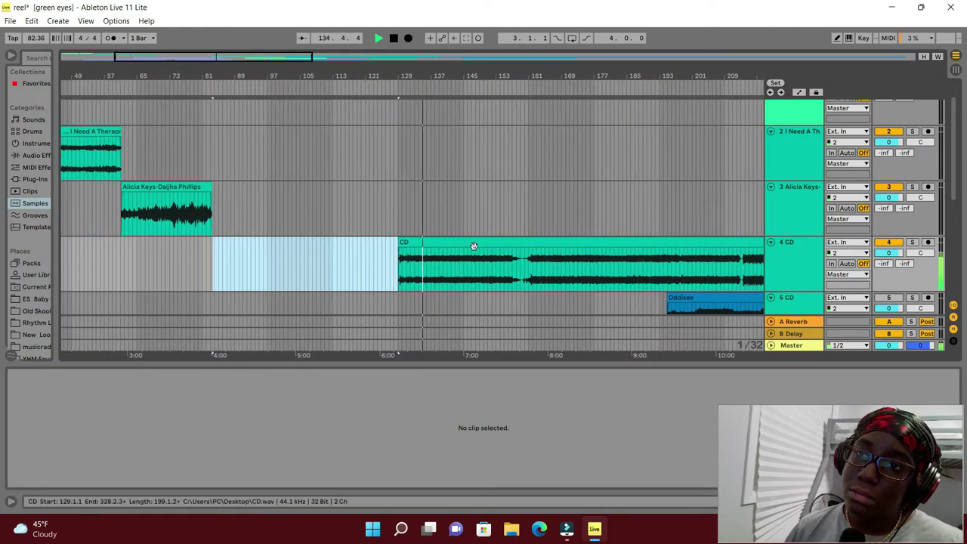
{"action": "left_click_drag", "start_coordinate": [473, 246], "coordinate": [287, 244]}
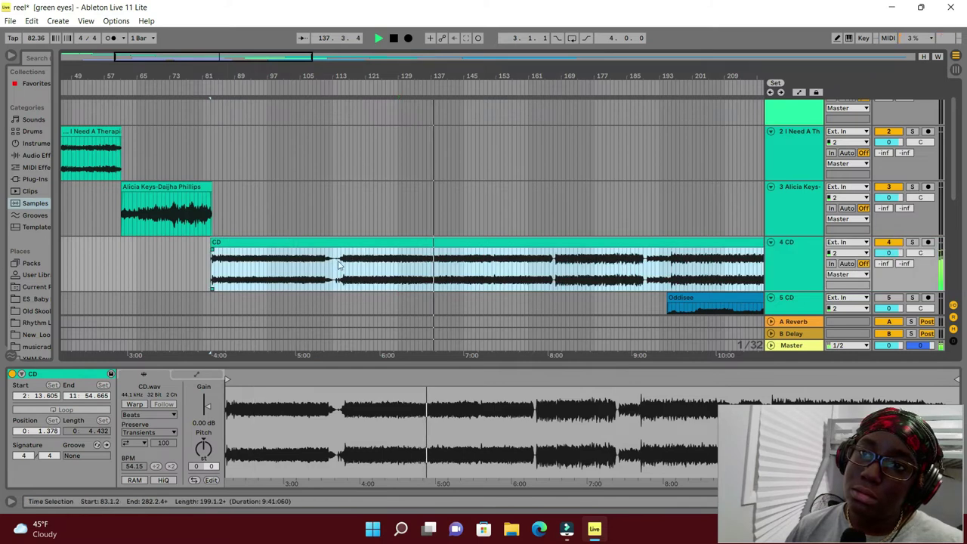
Step: Split the CD clip at its song boundaries, delete the second section and stop playback
{"action": "left_click", "coordinate": [641, 118]}
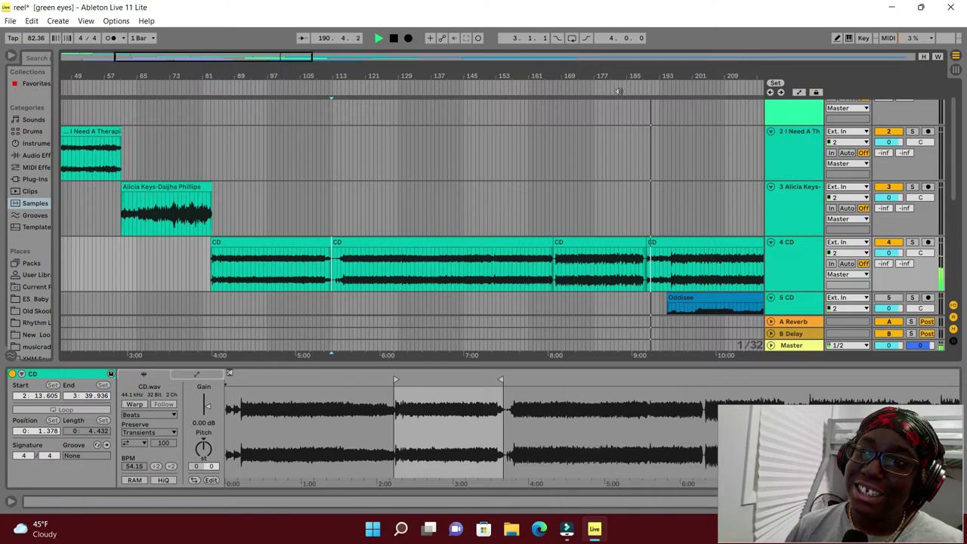
{"action": "right_click", "coordinate": [362, 252]}
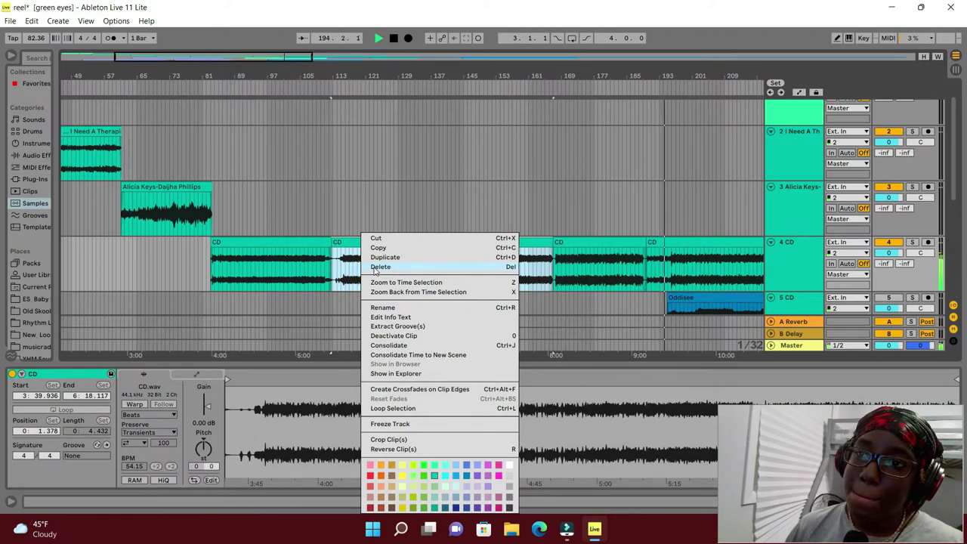
{"action": "left_click", "coordinate": [375, 268]}
{"action": "left_click", "coordinate": [392, 39]}
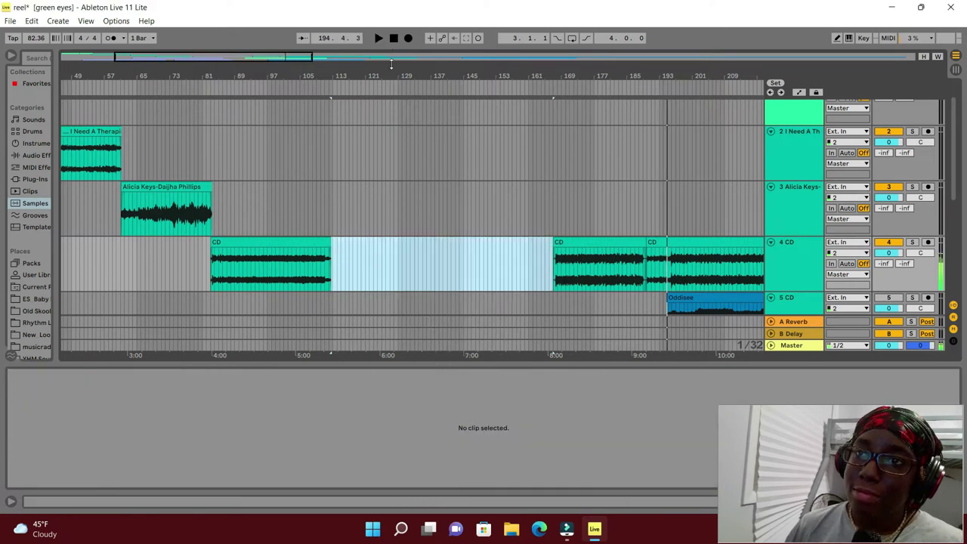
Step: Delete the last CD section and move the one before it to start at 114.1.2, just after the first section
{"action": "left_click", "coordinate": [663, 243]}
{"action": "right_click", "coordinate": [663, 243]}
{"action": "left_click", "coordinate": [671, 268]}
{"action": "left_click_drag", "start_coordinate": [610, 244], "coordinate": [399, 257]}
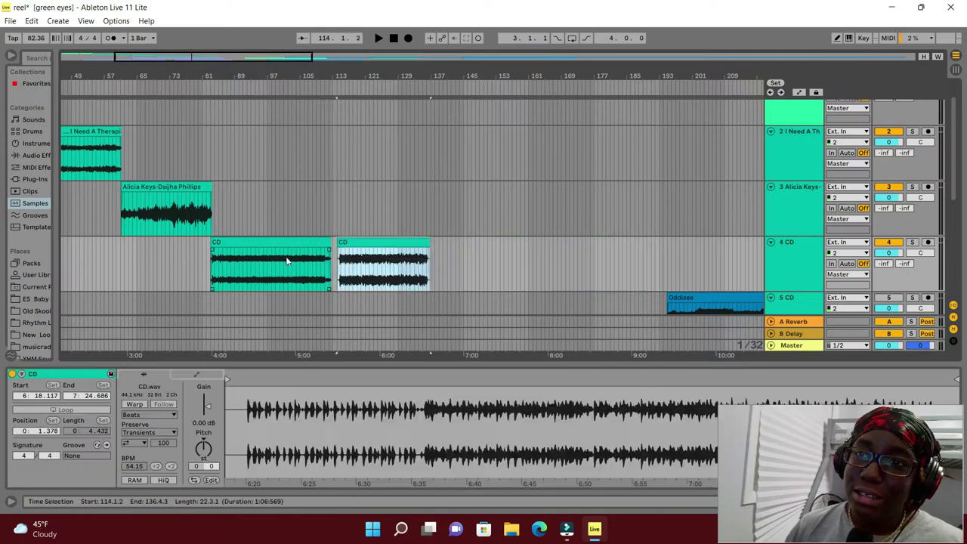
Step: Play both CD sections for comparison, delete the first one and move the other to start at 83.1.2
{"action": "left_click", "coordinate": [254, 98]}
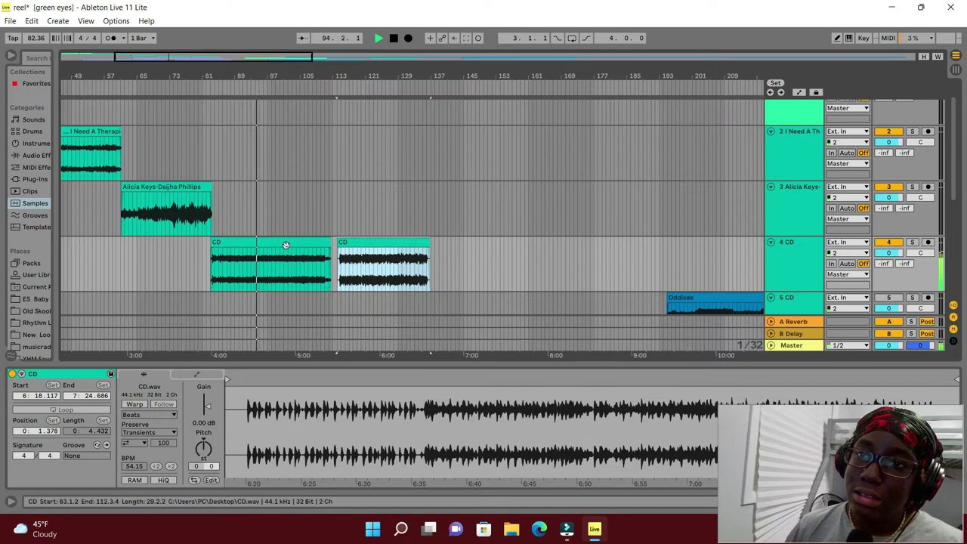
{"action": "left_click", "coordinate": [377, 91]}
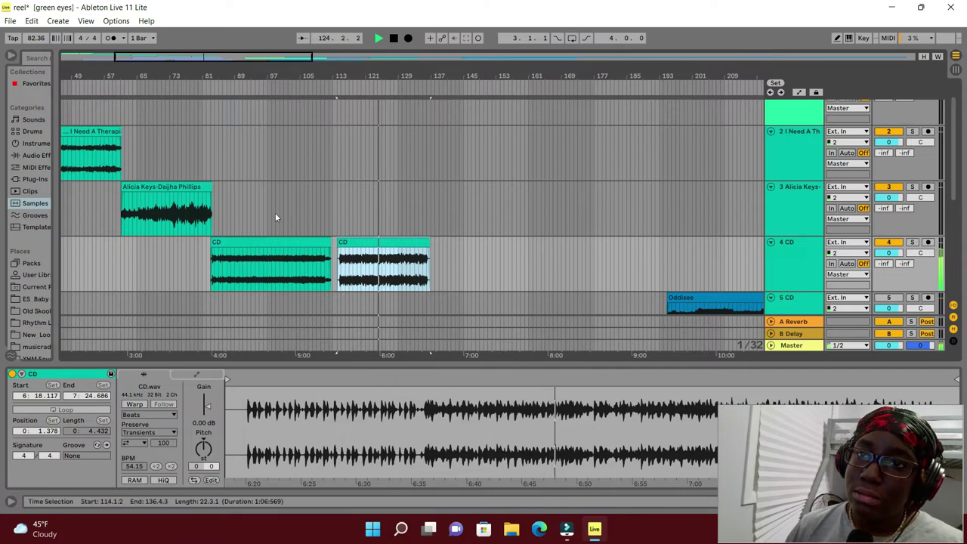
{"action": "right_click", "coordinate": [280, 240]}
{"action": "left_click", "coordinate": [303, 257]}
{"action": "left_click_drag", "start_coordinate": [294, 263], "coordinate": [237, 272]}
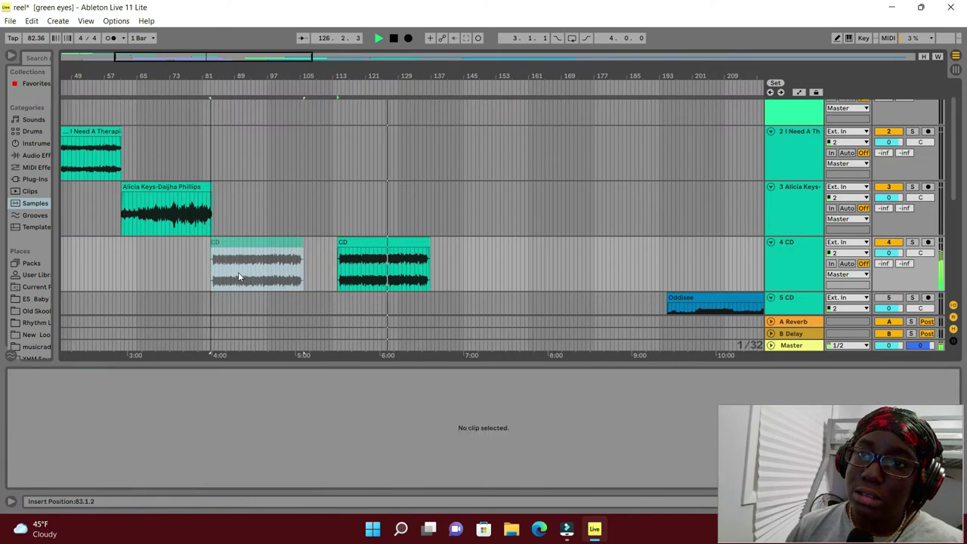
Step: Move the Oddisee clip on track 5 to start at about 104.4.1, near the end of the CD clip, and activate the track
{"action": "scroll", "coordinate": [423, 337], "scroll_direction": "down", "scroll_amount": 5}
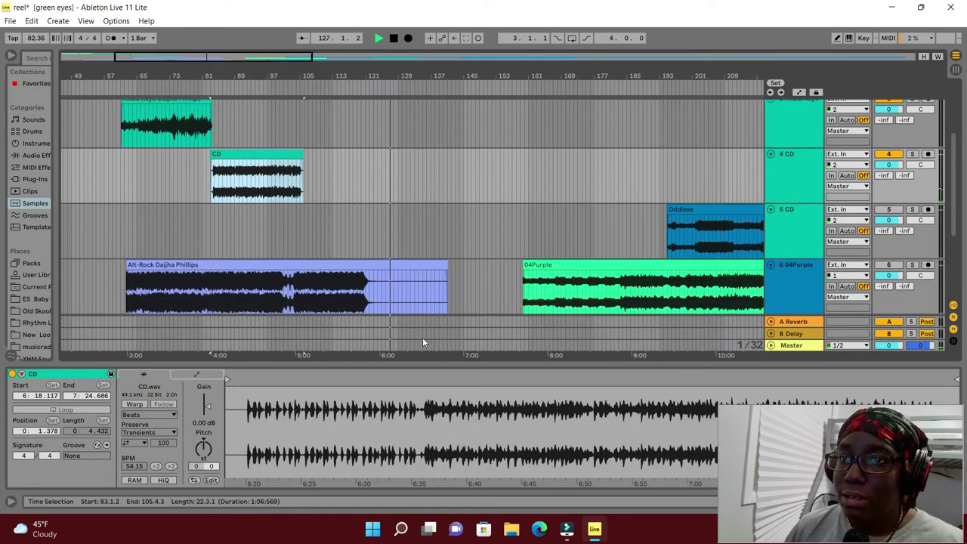
{"action": "left_click_drag", "start_coordinate": [464, 354], "coordinate": [68, 382]}
{"action": "left_click_drag", "start_coordinate": [393, 207], "coordinate": [226, 162]}
{"action": "mouse_move", "coordinate": [428, 378]}
{"action": "left_mouse_down"}
{"action": "mouse_move", "coordinate": [429, 355]}
{"action": "mouse_move", "coordinate": [429, 363]}
{"action": "left_mouse_up"}
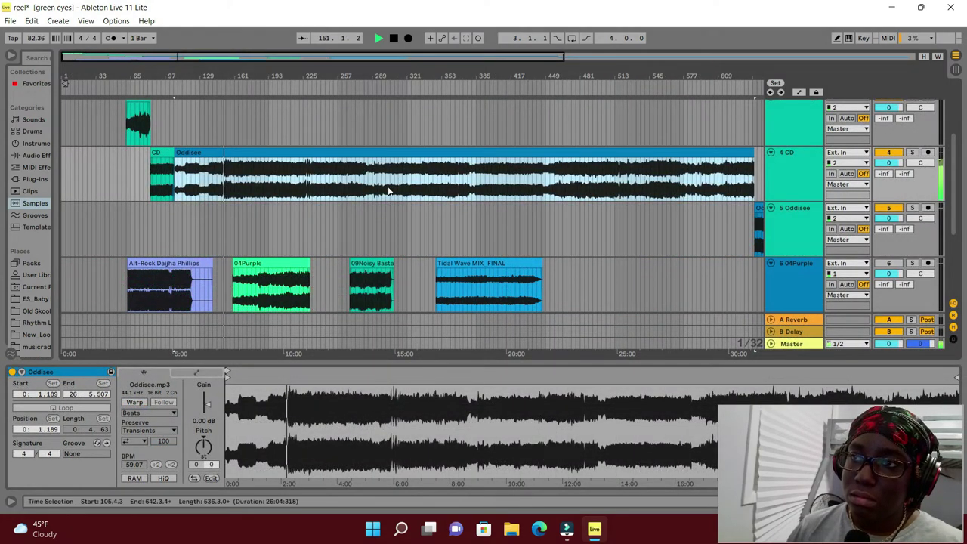
{"action": "left_click_drag", "start_coordinate": [361, 156], "coordinate": [361, 219]}
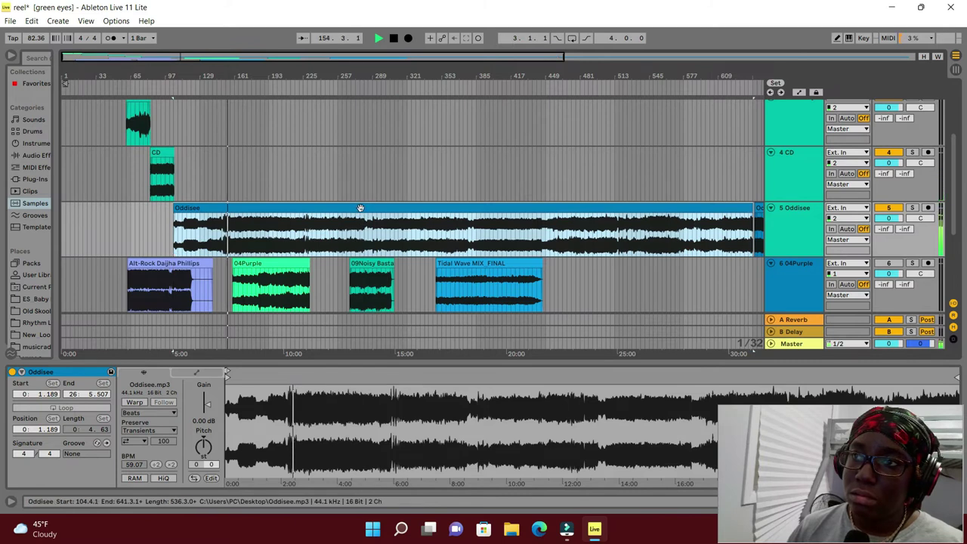
{"action": "left_click", "coordinate": [361, 210]}
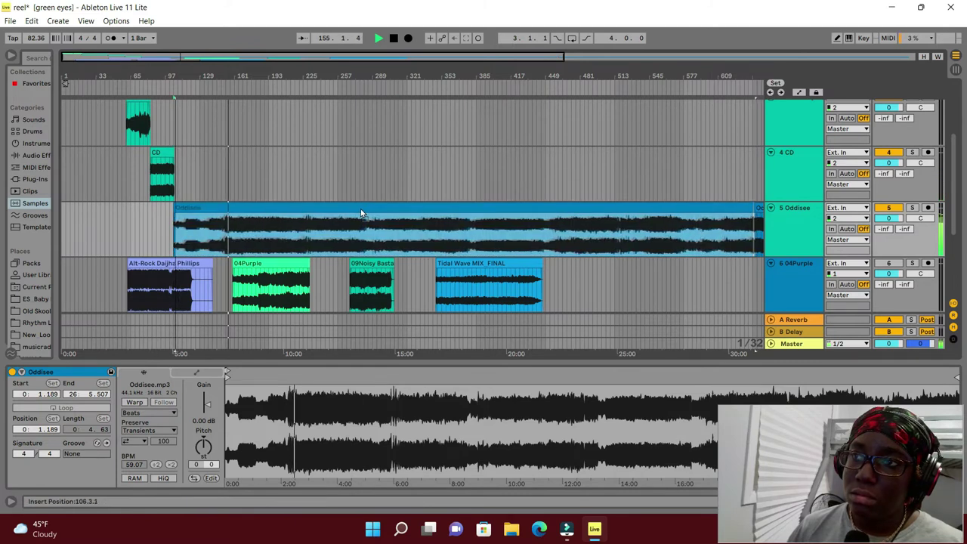
{"action": "left_click", "coordinate": [358, 208]}
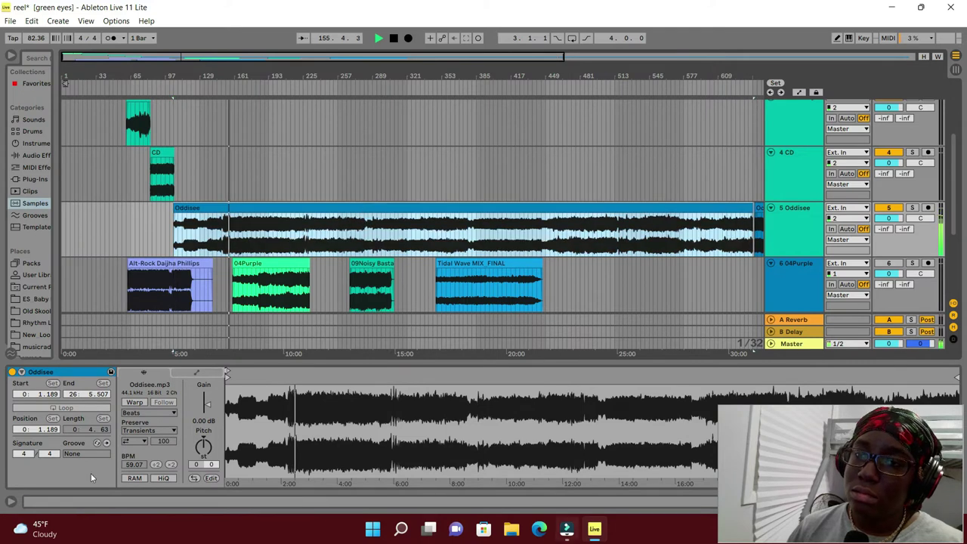
Step: Audition the long Oddisee clip from several points around bars 285 to 322 to choose the section for the reel
{"action": "key", "text": "space"}
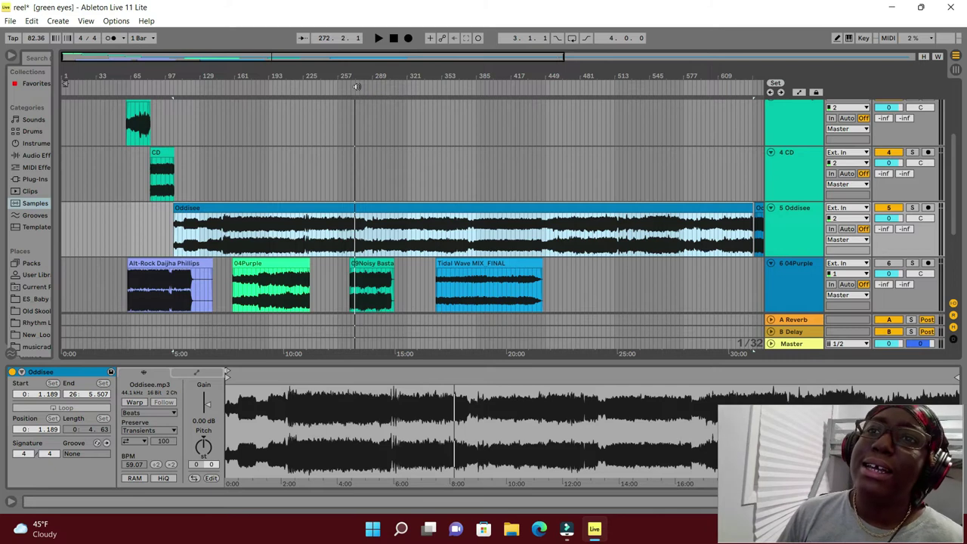
{"action": "left_click", "coordinate": [369, 238]}
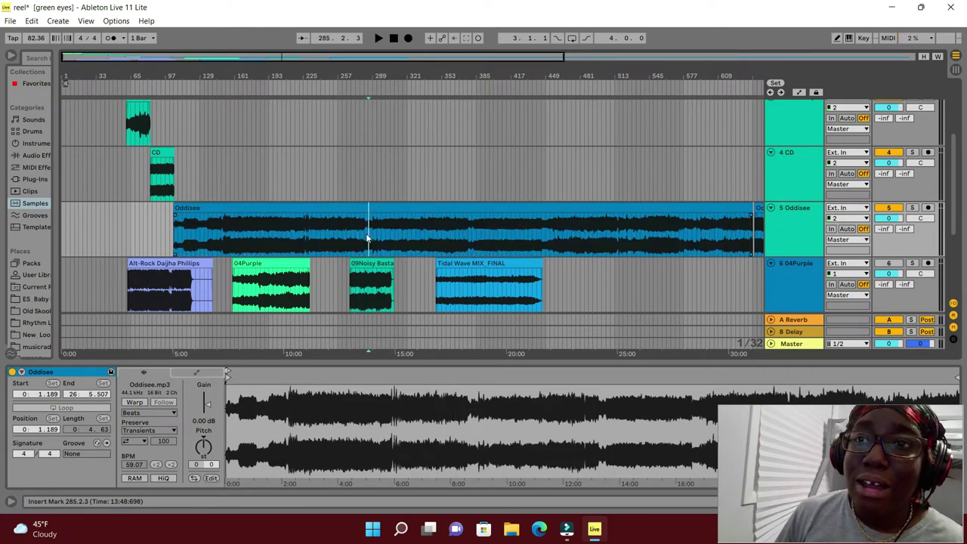
{"action": "left_click", "coordinate": [366, 91]}
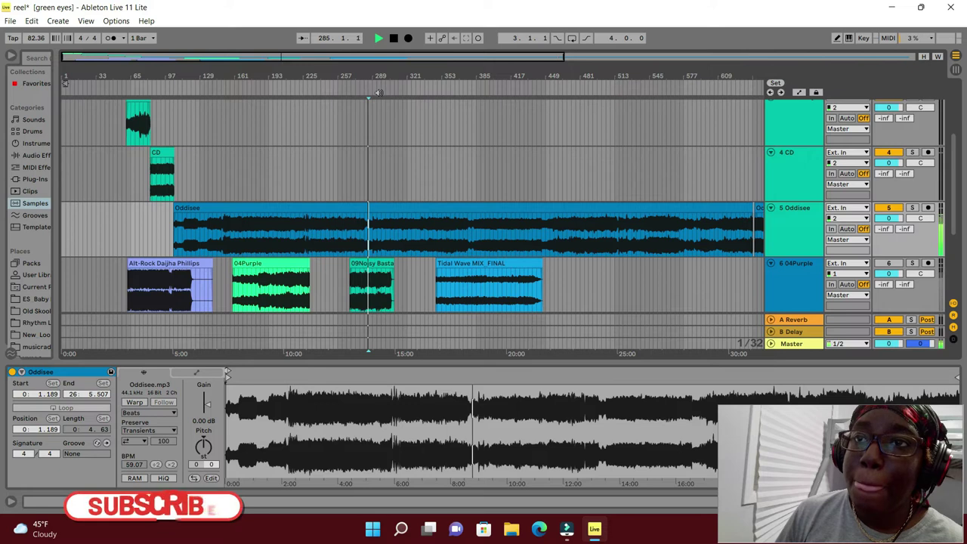
{"action": "left_click", "coordinate": [379, 91]}
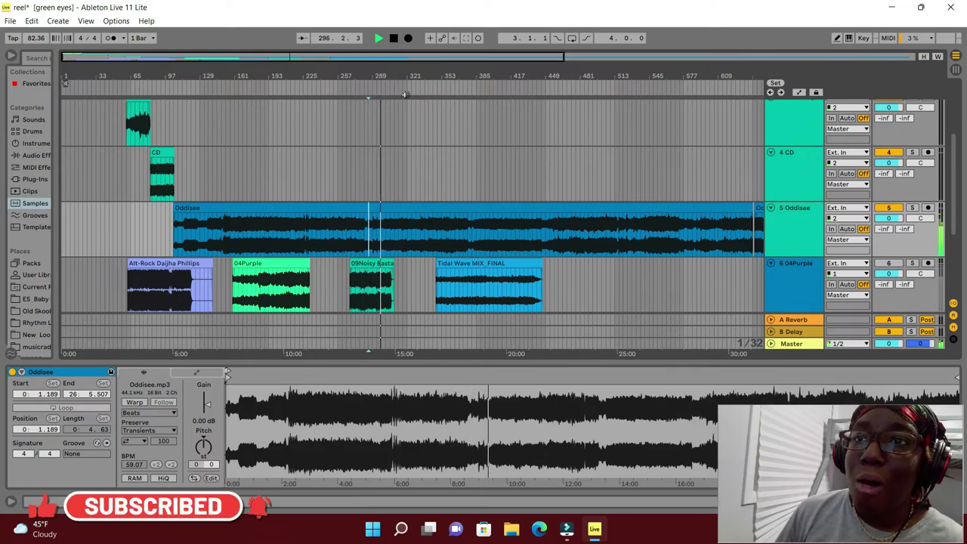
{"action": "left_click", "coordinate": [405, 92]}
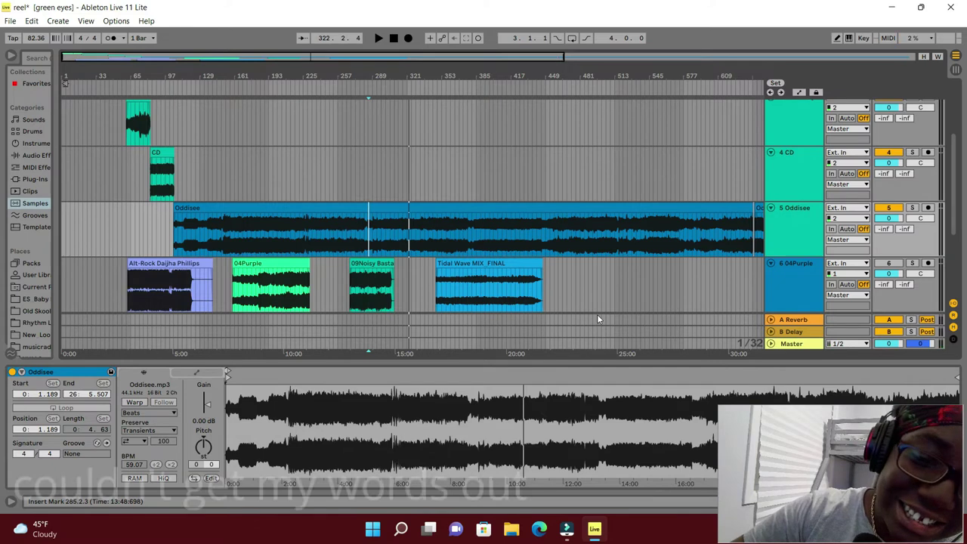
{"action": "scroll", "coordinate": [597, 317], "scroll_direction": "up", "scroll_amount": 1}
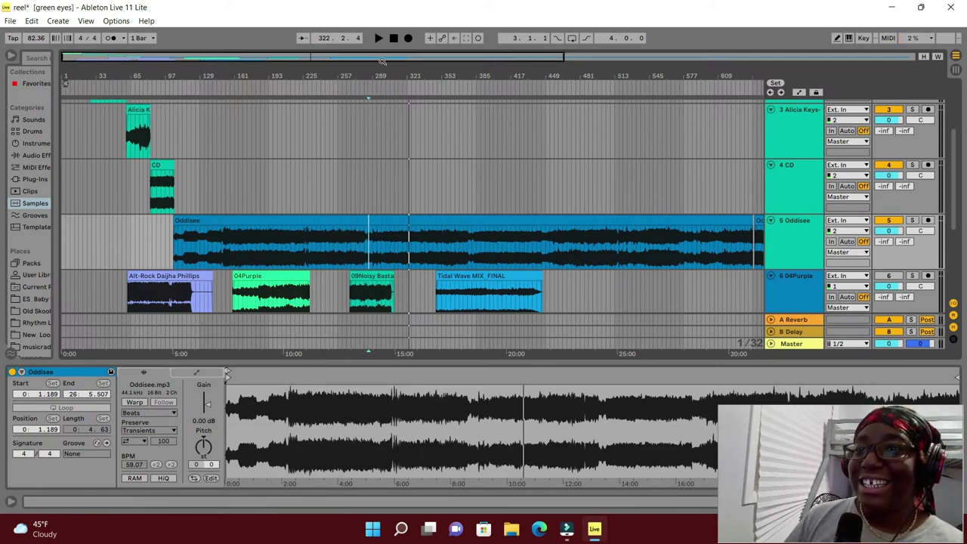
{"action": "left_click", "coordinate": [377, 38]}
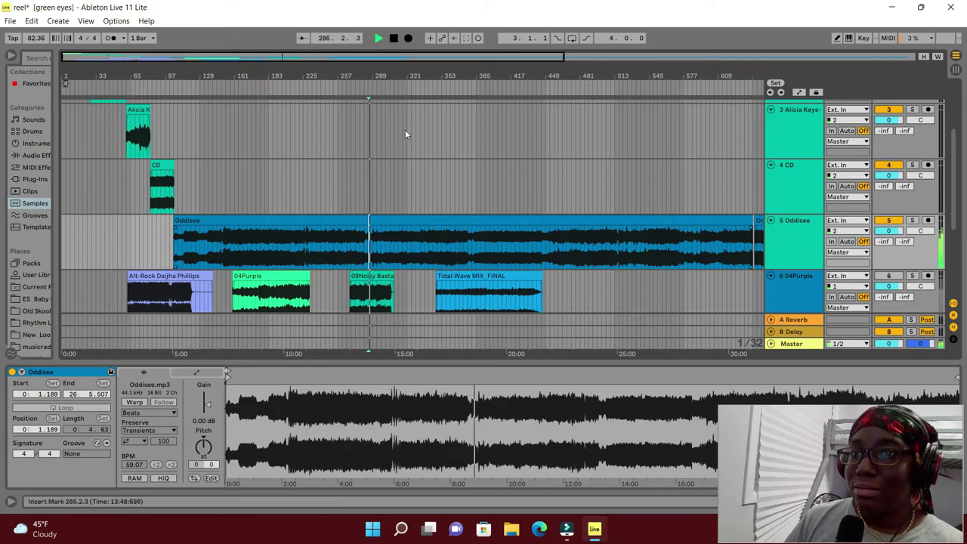
{"action": "left_click", "coordinate": [402, 92]}
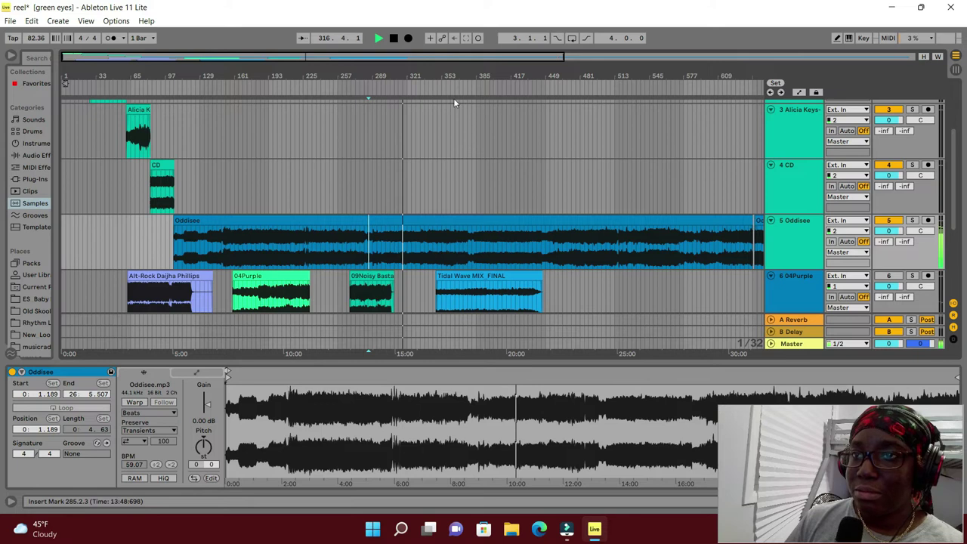
Step: Split the Oddisee clip at 295.4.2 and delete the section before that point
{"action": "left_click", "coordinate": [380, 255]}
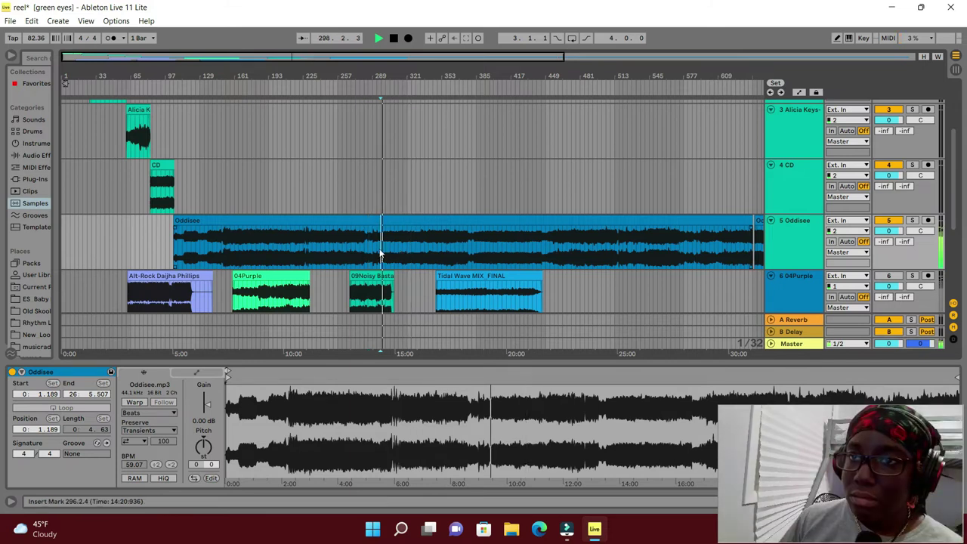
{"action": "right_click", "coordinate": [379, 255]}
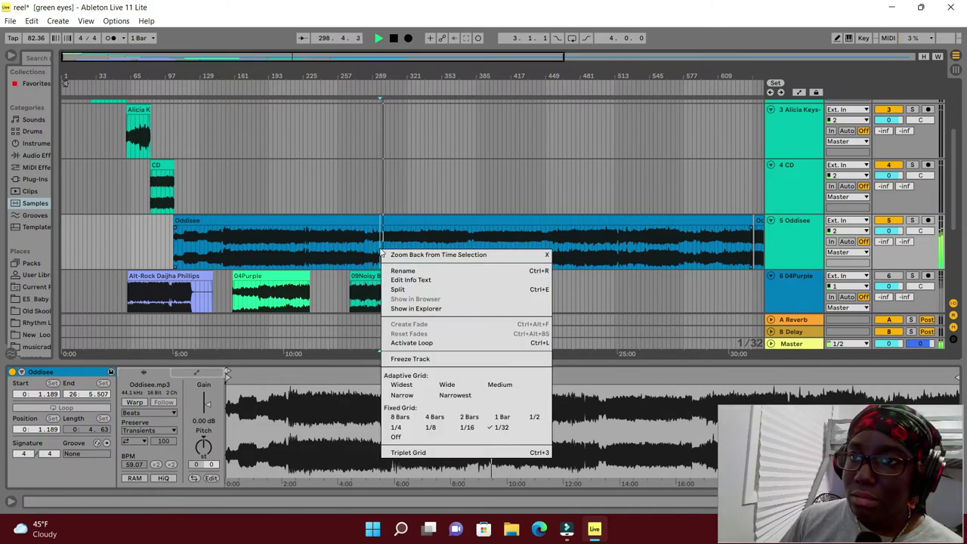
{"action": "left_click", "coordinate": [399, 289]}
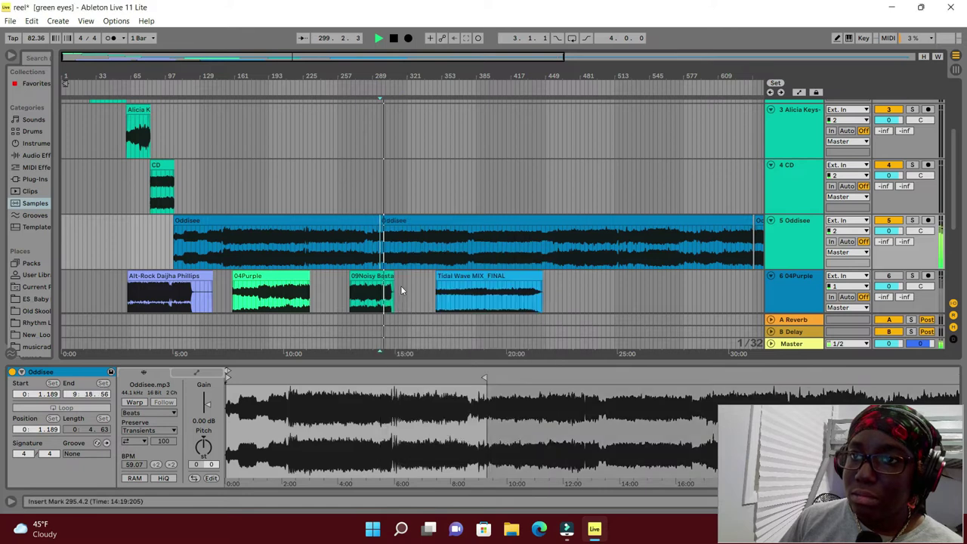
{"action": "right_click", "coordinate": [342, 220]}
{"action": "left_click", "coordinate": [375, 255]}
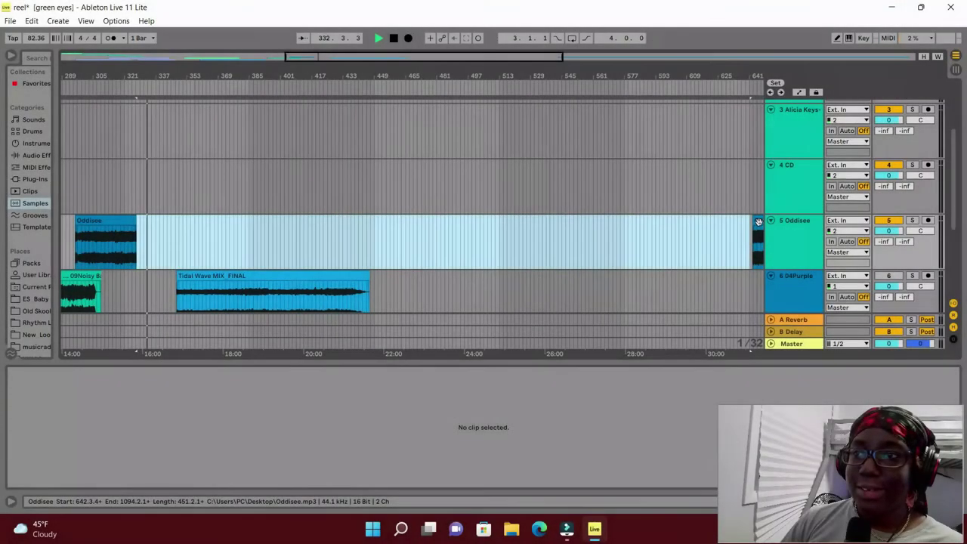
Step: Delete the remaining long Oddisee clip that starts at 642.3.4 on track 5
{"action": "left_click", "coordinate": [745, 221]}
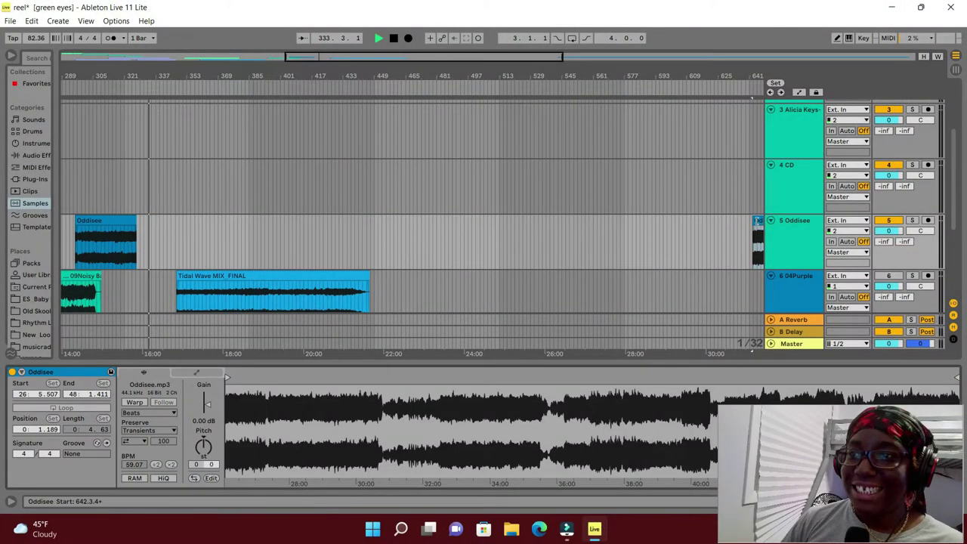
{"action": "left_click_drag", "start_coordinate": [744, 235], "coordinate": [76, 323]}
{"action": "right_click", "coordinate": [502, 223]}
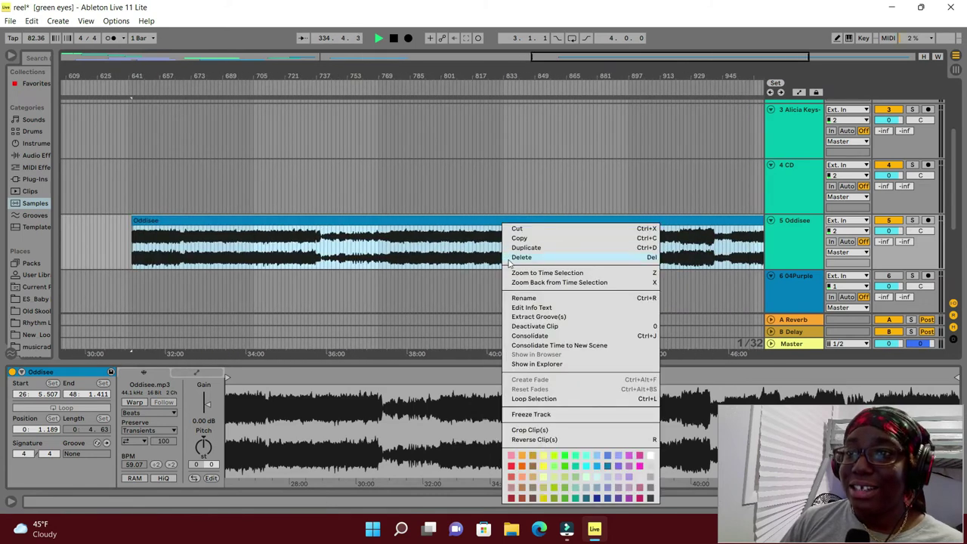
{"action": "left_click", "coordinate": [511, 259]}
Step: Move the trimmed Oddisee section on track 5 to start at 105.1.1, near the end of the CD clip
{"action": "left_click_drag", "start_coordinate": [224, 351], "coordinate": [893, 349]}
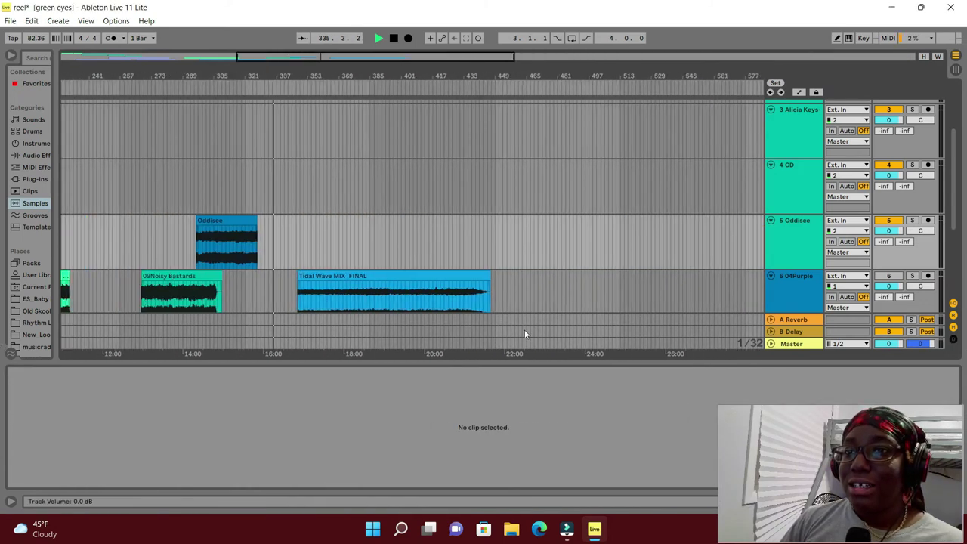
{"action": "left_click_drag", "start_coordinate": [127, 352], "coordinate": [732, 375]}
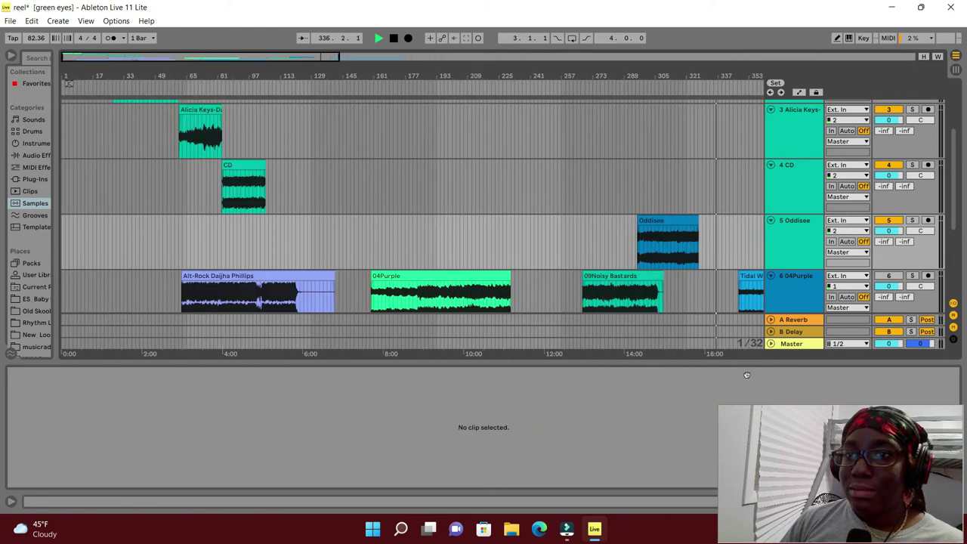
{"action": "left_click_drag", "start_coordinate": [667, 227], "coordinate": [299, 234]}
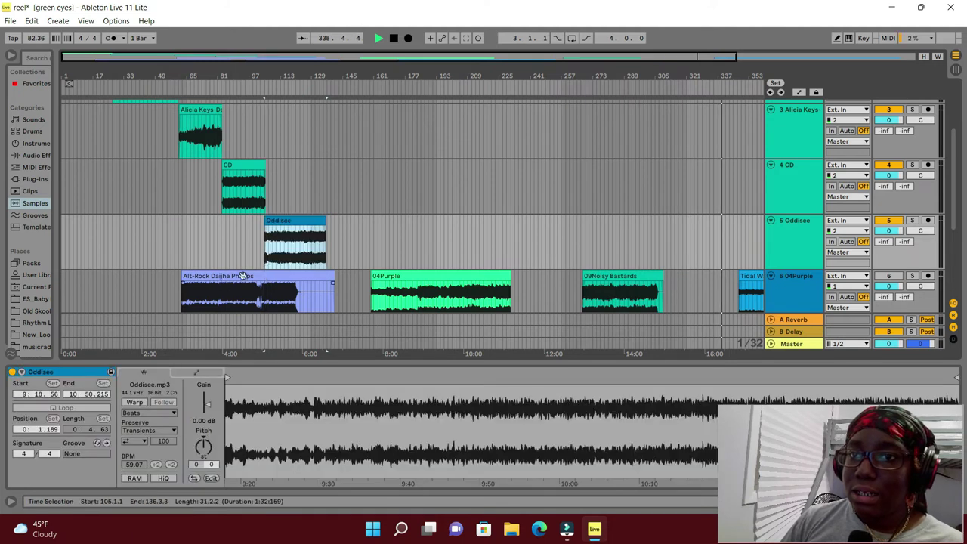
Step: Move the Alt-Rock clip from track 6 up to track 5, starting at about 153.3.3, after the Oddisee section
{"action": "scroll", "coordinate": [358, 330], "scroll_direction": "down", "scroll_amount": 6}
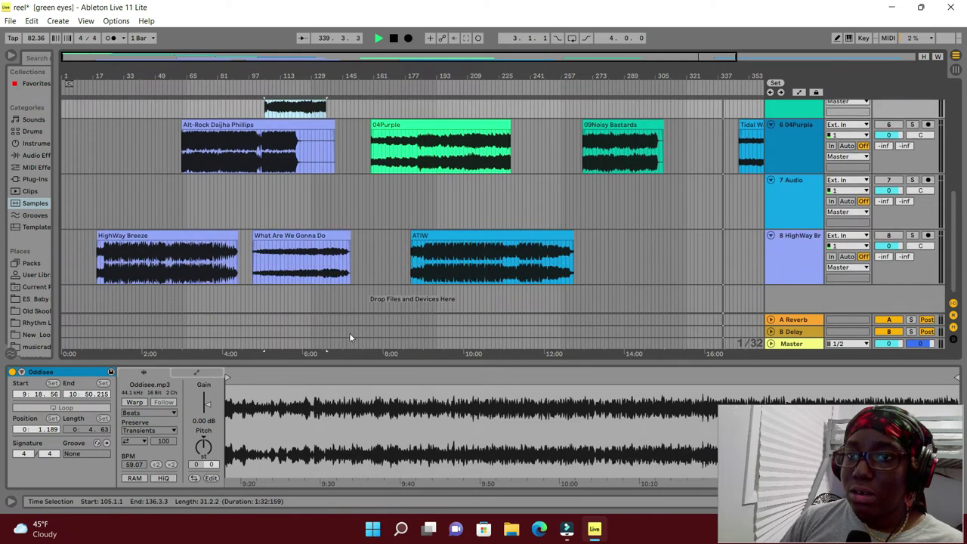
{"action": "scroll", "coordinate": [348, 333], "scroll_direction": "up", "scroll_amount": 4}
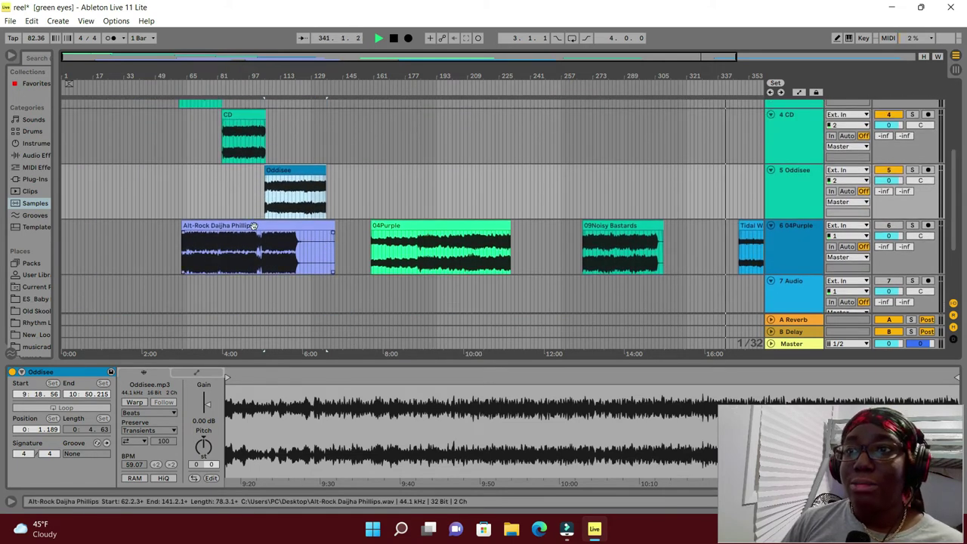
{"action": "left_click_drag", "start_coordinate": [249, 225], "coordinate": [422, 171]}
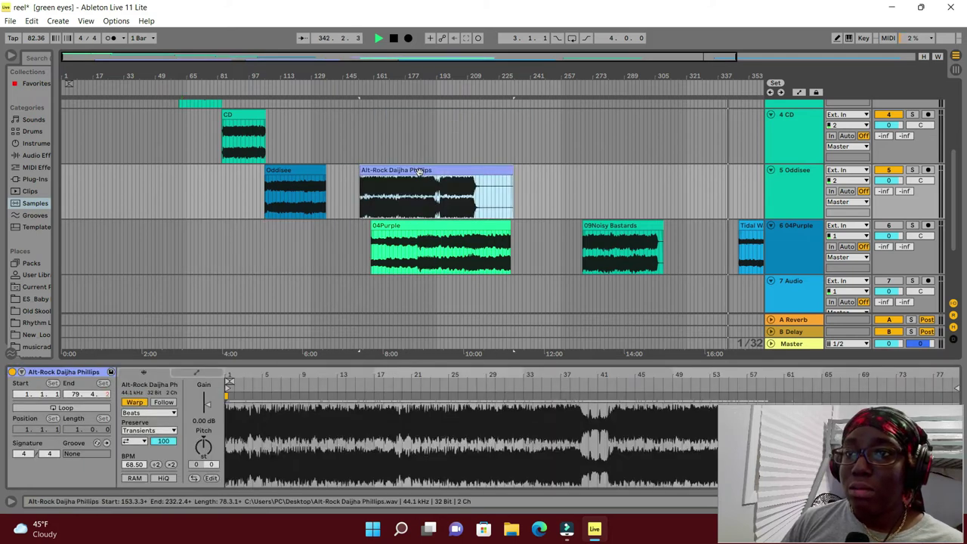
Step: Zoom to the Alt-Rock clip, play it from its start, turn off its warping and lower its gain to -1.95 dB
{"action": "right_click", "coordinate": [421, 174]}
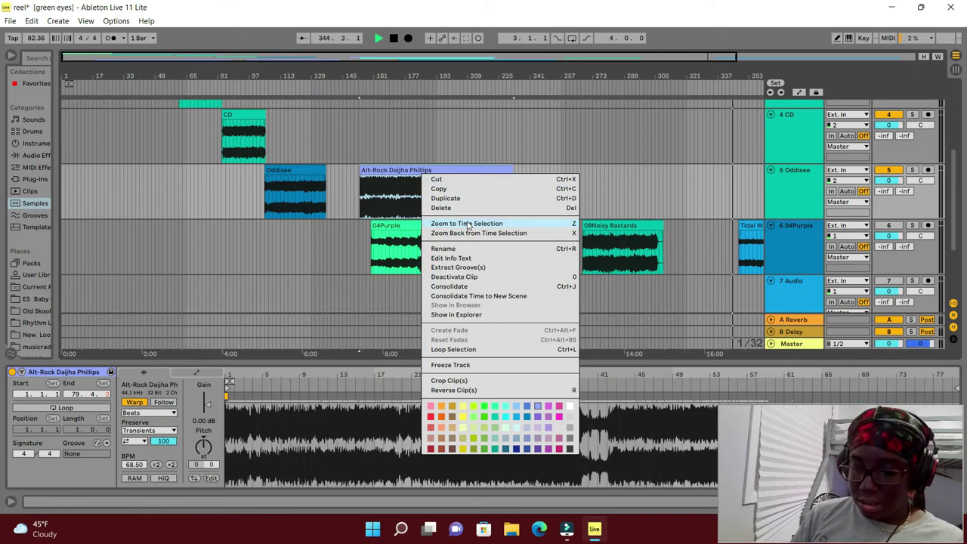
{"action": "left_click", "coordinate": [403, 169]}
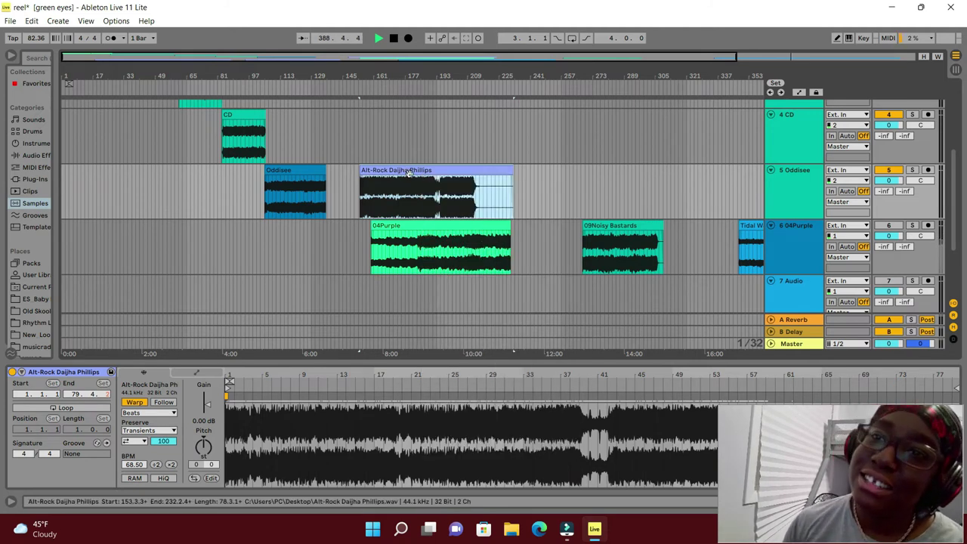
{"action": "right_click", "coordinate": [409, 172]}
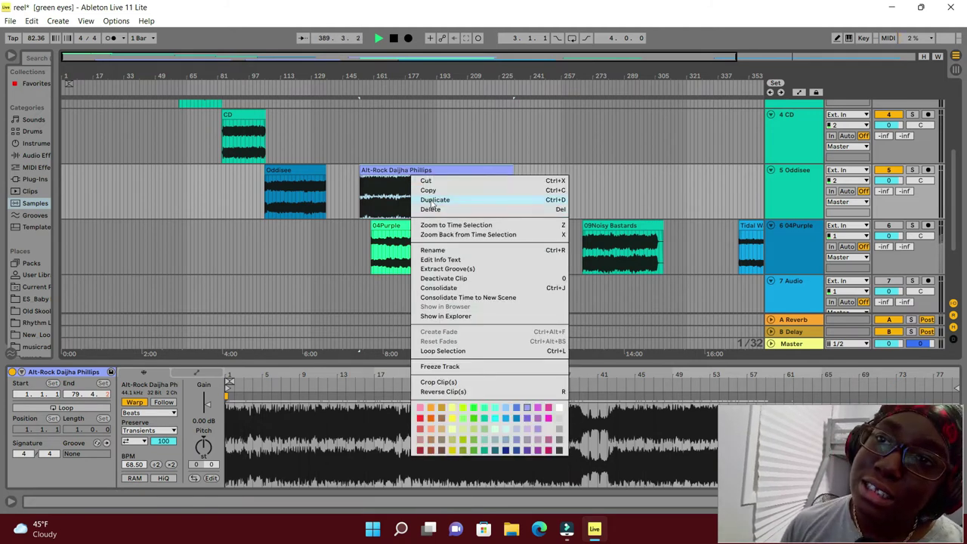
{"action": "left_click", "coordinate": [444, 225]}
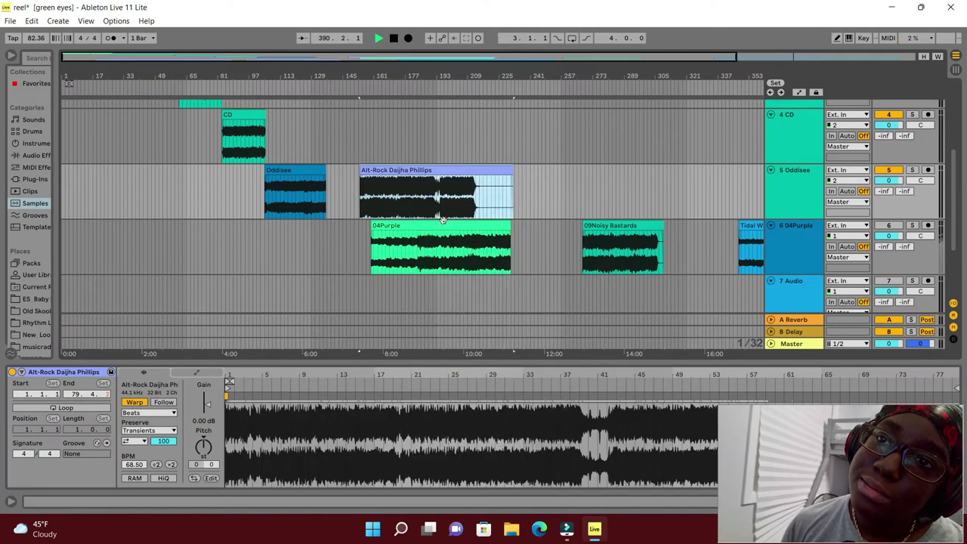
{"action": "scroll", "coordinate": [144, 93], "scroll_direction": "left", "scroll_amount": 3}
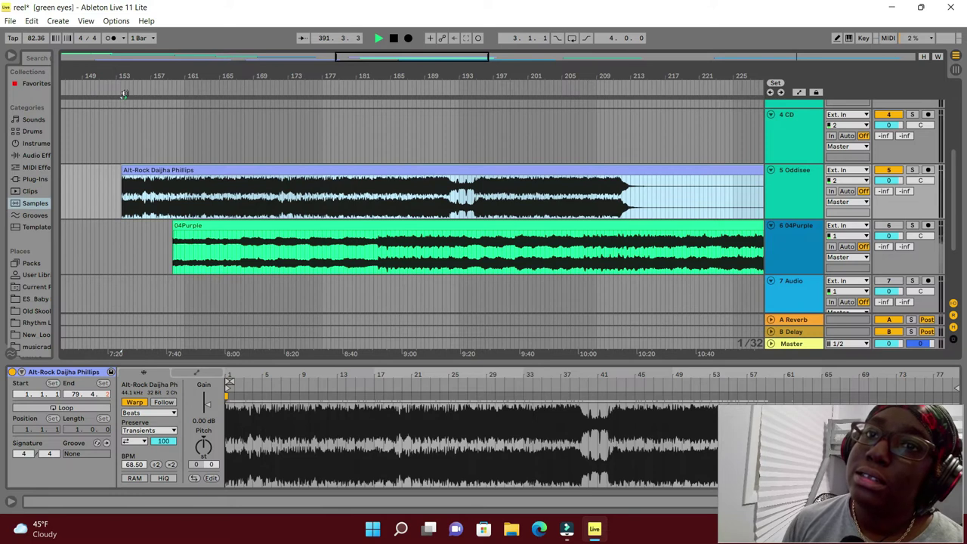
{"action": "left_click", "coordinate": [144, 170]}
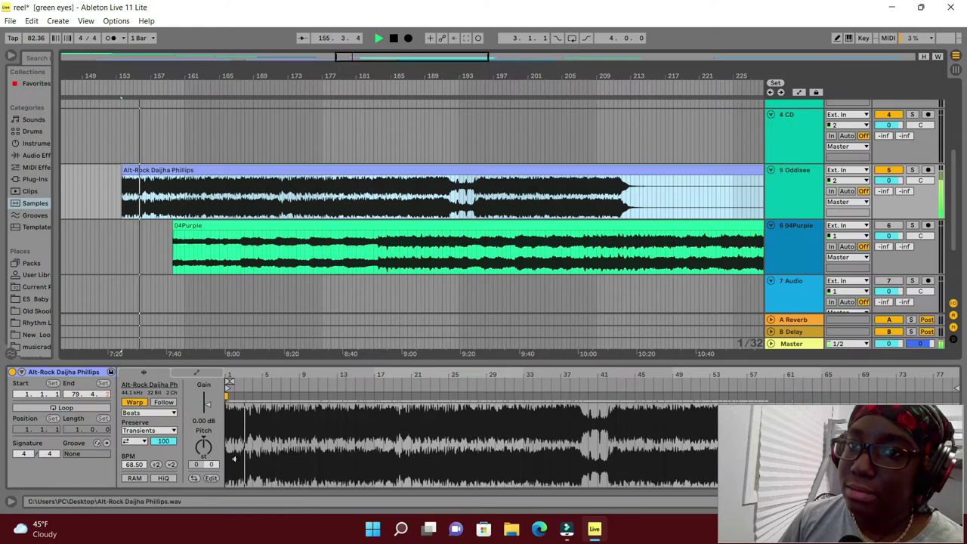
{"action": "left_click", "coordinate": [135, 403]}
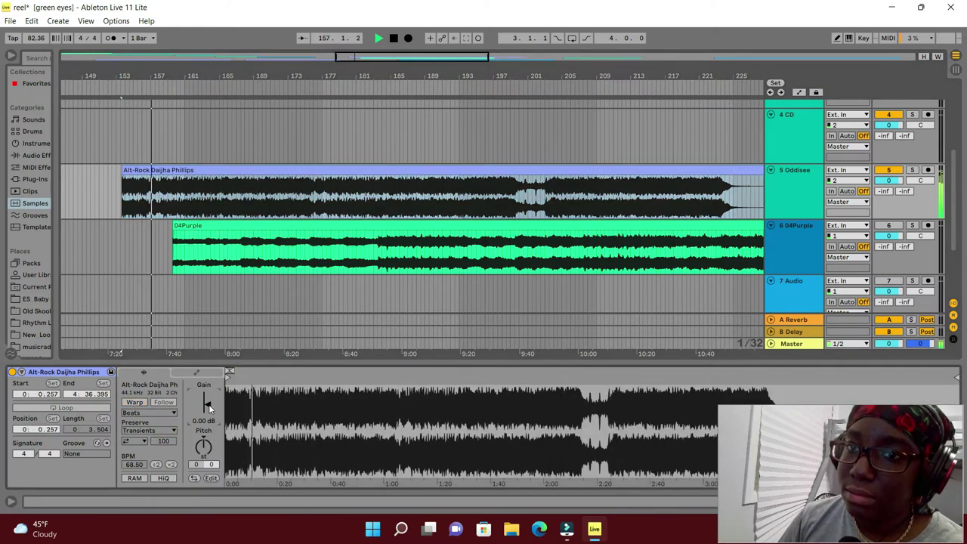
{"action": "left_click_drag", "start_coordinate": [206, 404], "coordinate": [207, 409]}
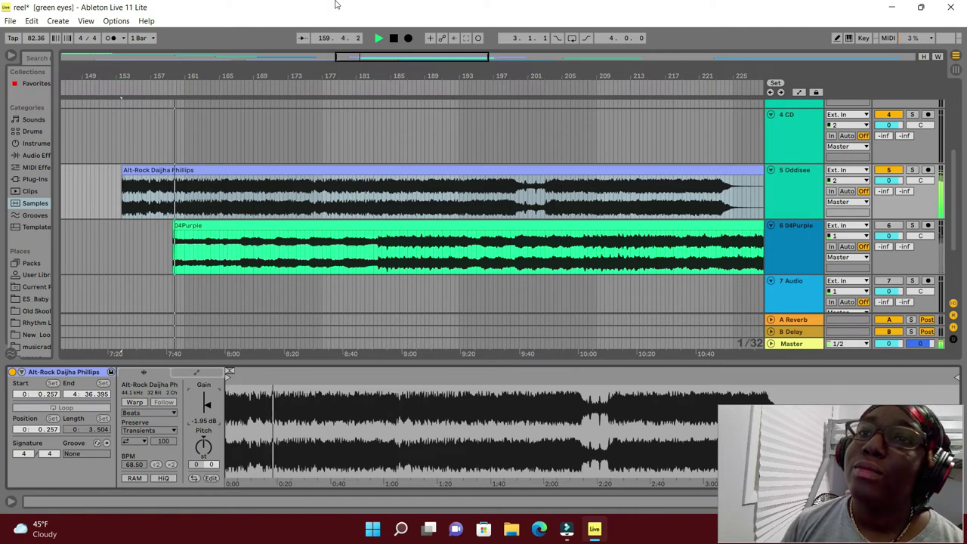
Step: Replay the Alt-Rock clip, split it at 161.1.2 and delete the section after the split
{"action": "left_click", "coordinate": [394, 38]}
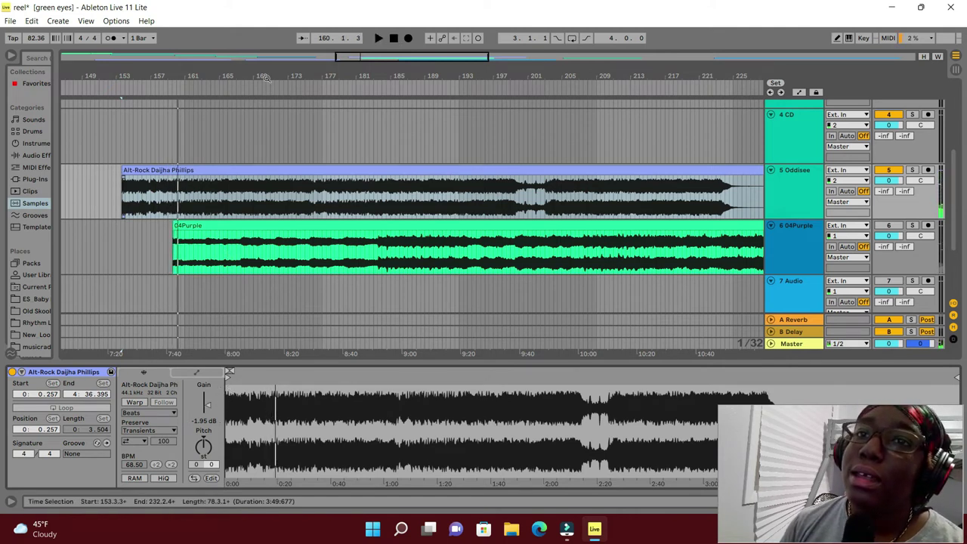
{"action": "left_click", "coordinate": [376, 38]}
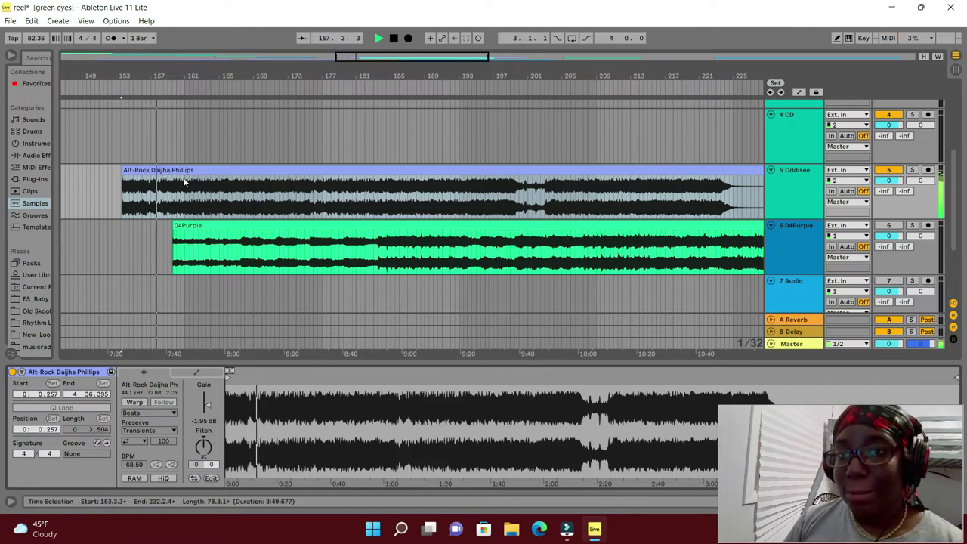
{"action": "left_click", "coordinate": [187, 203]}
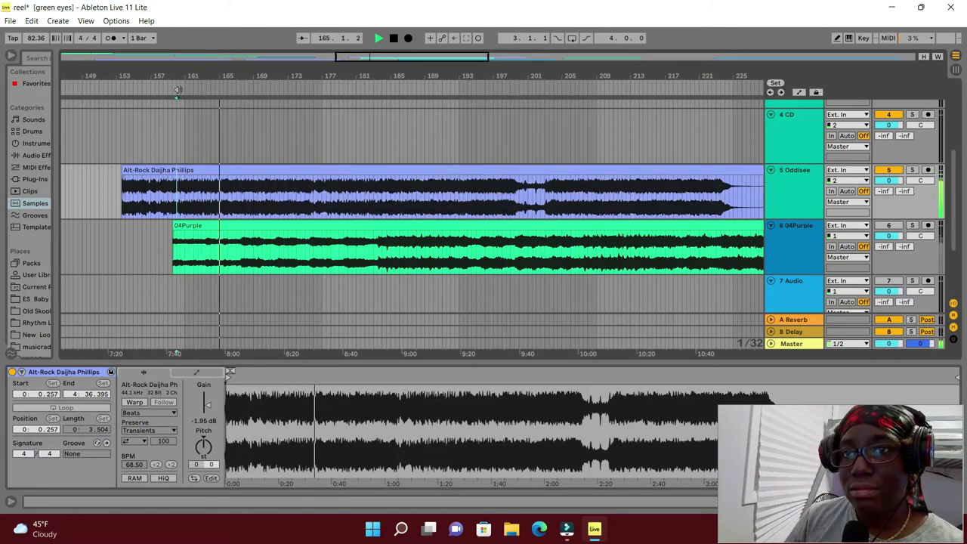
{"action": "right_click", "coordinate": [186, 200]}
{"action": "left_click", "coordinate": [198, 238]}
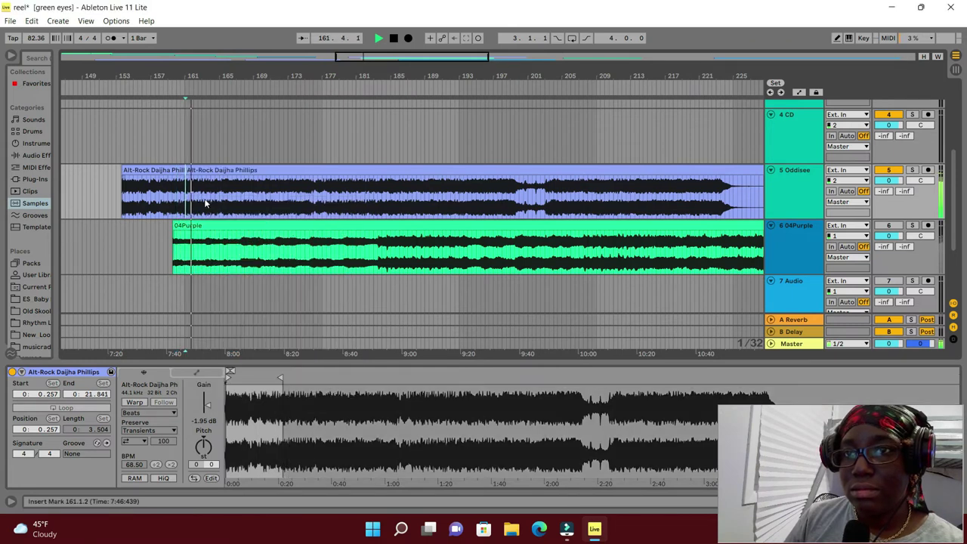
{"action": "right_click", "coordinate": [219, 171]}
{"action": "left_click", "coordinate": [238, 206]}
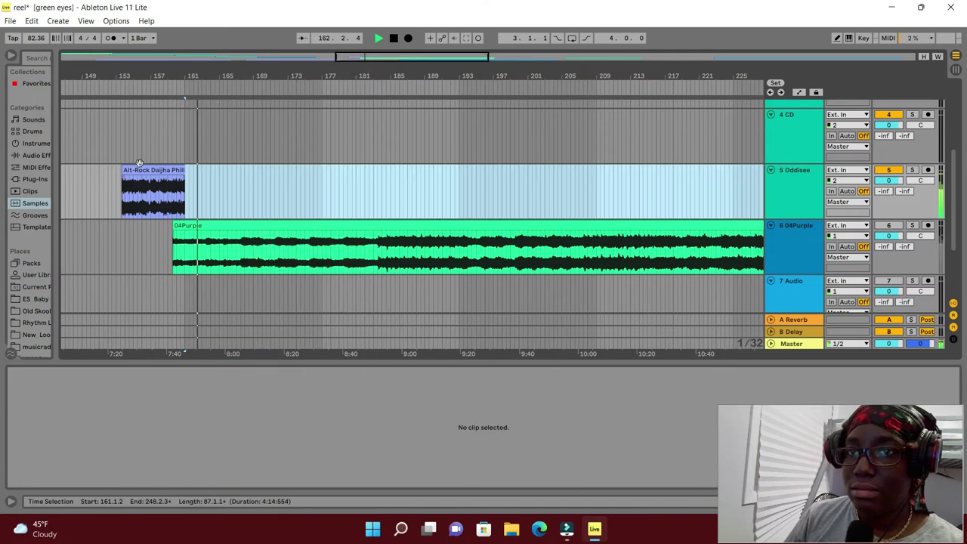
Step: Move the short Alt-Rock section down to track 6 so it starts where the Oddisee clip ends
{"action": "left_click", "coordinate": [86, 175]}
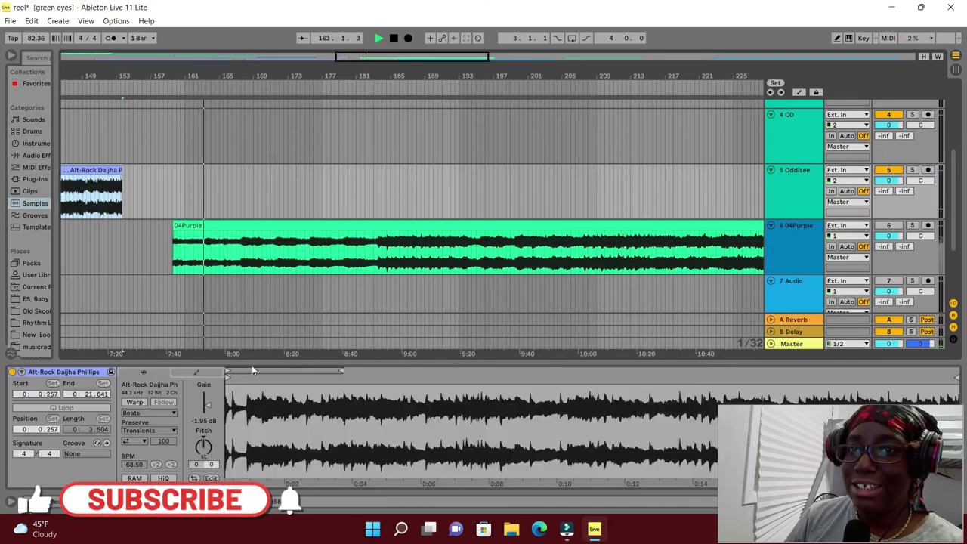
{"action": "left_click_drag", "start_coordinate": [242, 353], "coordinate": [649, 349]}
{"action": "mouse_move", "coordinate": [504, 173]}
{"action": "left_mouse_down"}
{"action": "mouse_move", "coordinate": [484, 176]}
{"action": "mouse_move", "coordinate": [423, 228]}
{"action": "left_mouse_up"}
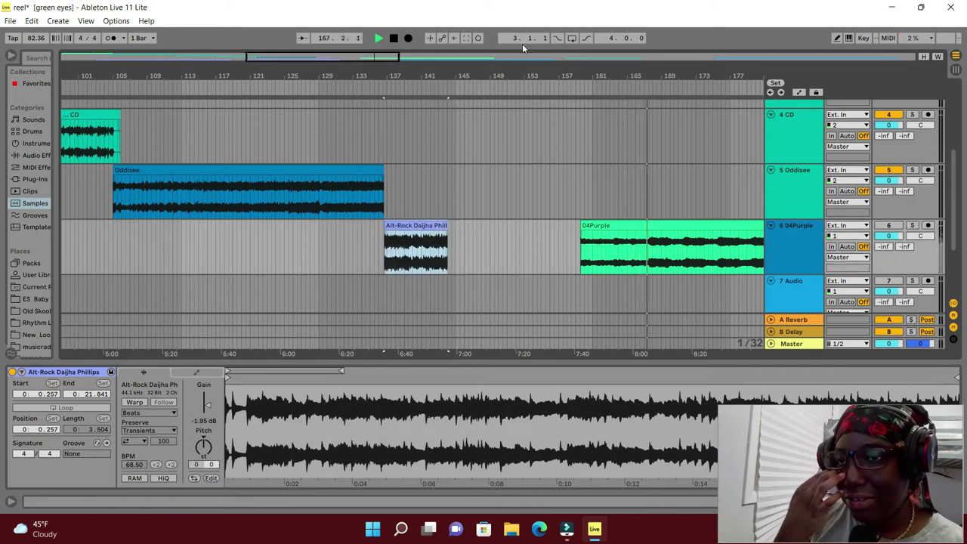
Step: Turn on track 6 and audition the 04Purple clip from around bar 161 and from around bar 185
{"action": "scroll", "coordinate": [592, 305], "scroll_direction": "down", "scroll_amount": 2}
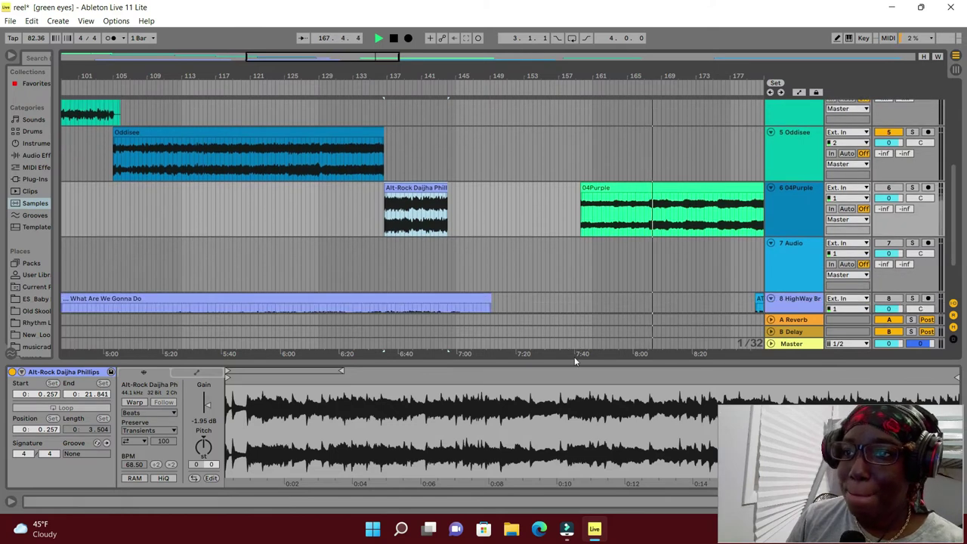
{"action": "left_click_drag", "start_coordinate": [555, 357], "coordinate": [226, 349]}
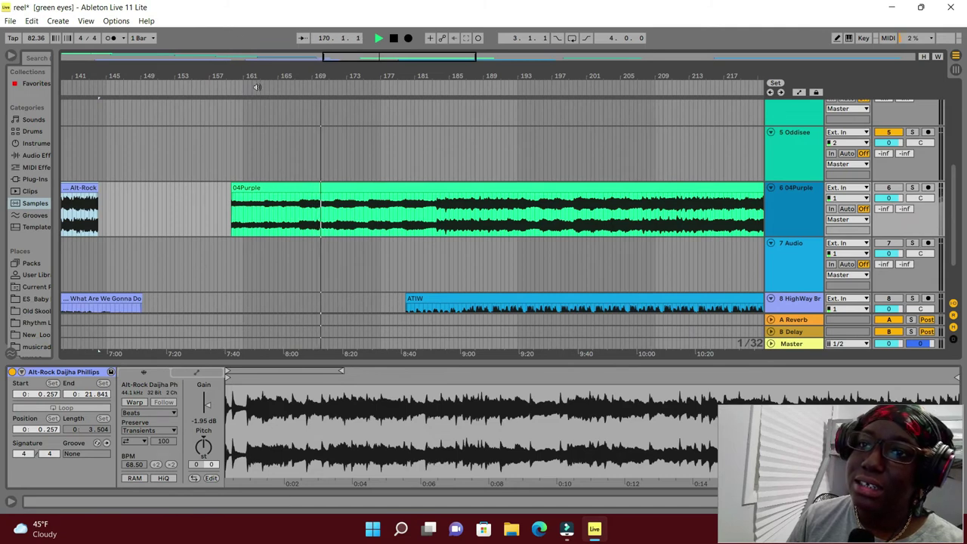
{"action": "left_click", "coordinate": [888, 187]}
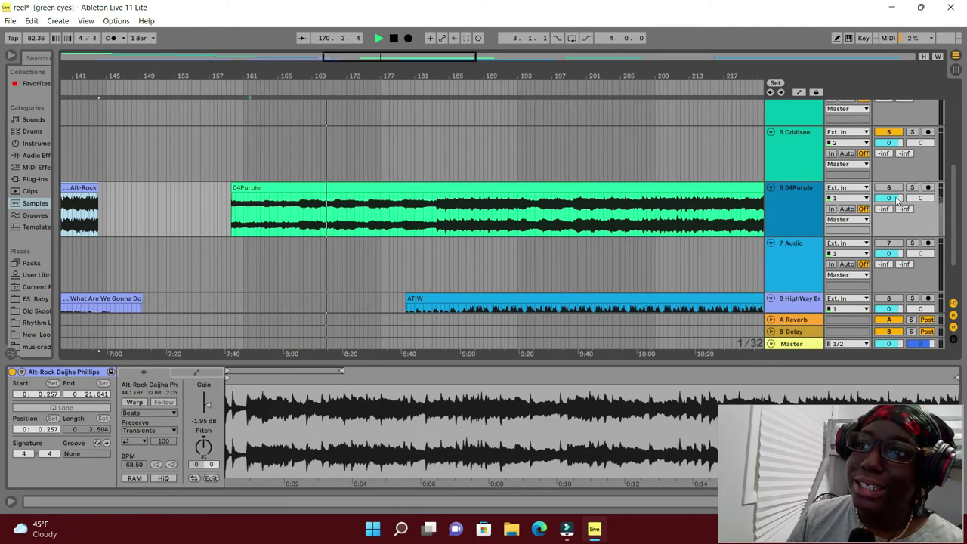
{"action": "left_click", "coordinate": [252, 88]}
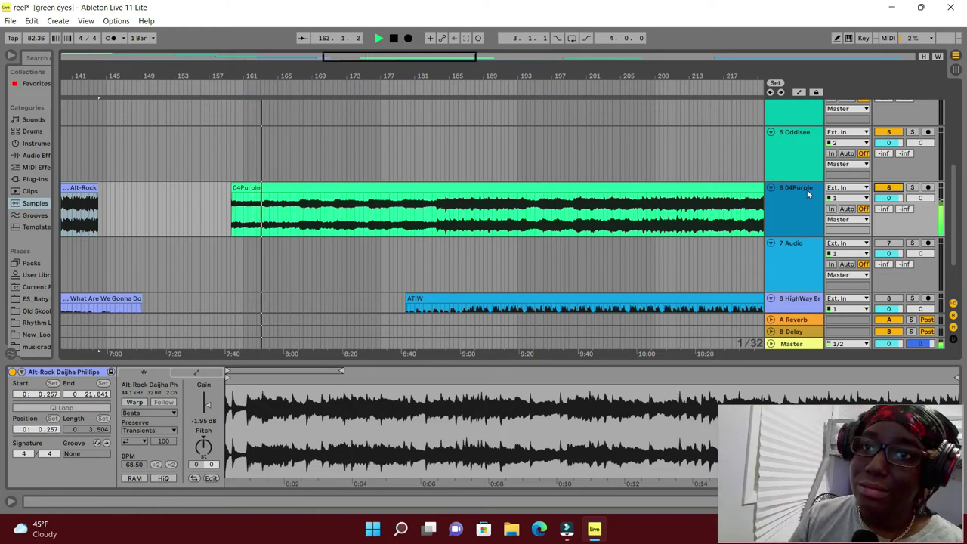
{"action": "left_click", "coordinate": [450, 93]}
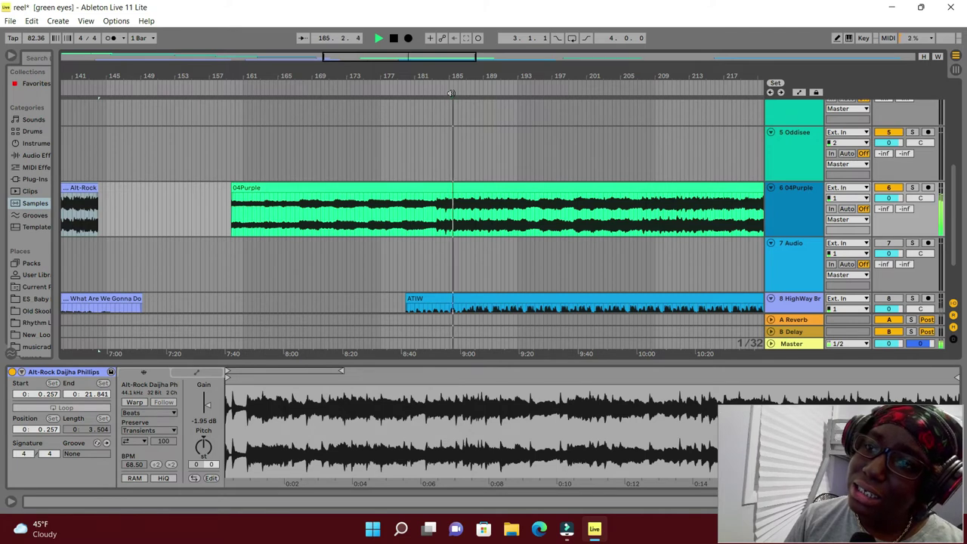
{"action": "left_click", "coordinate": [453, 187]}
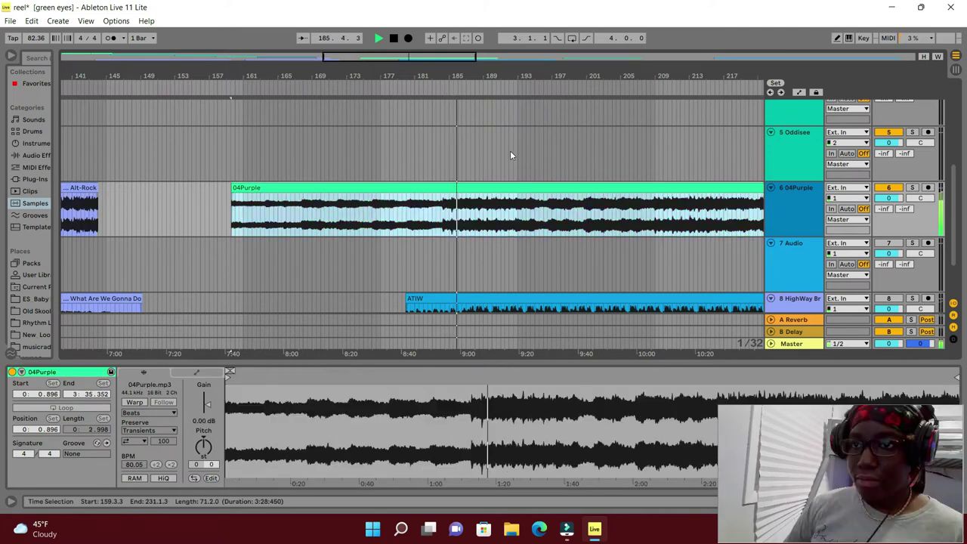
Step: Split the 04Purple clip at 183.4.3 and again at 195.4.4
{"action": "left_click", "coordinate": [441, 217]}
{"action": "right_click", "coordinate": [441, 218]}
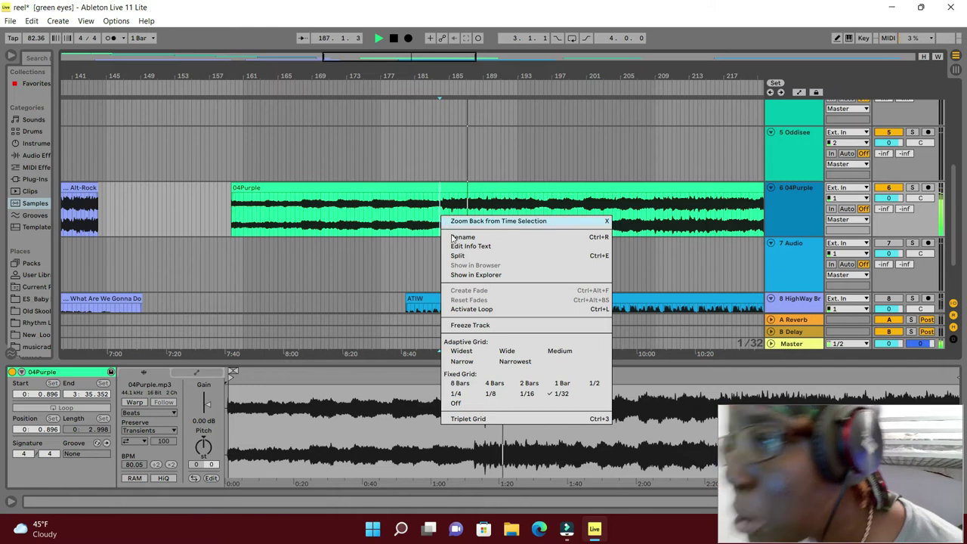
{"action": "left_click", "coordinate": [464, 255]}
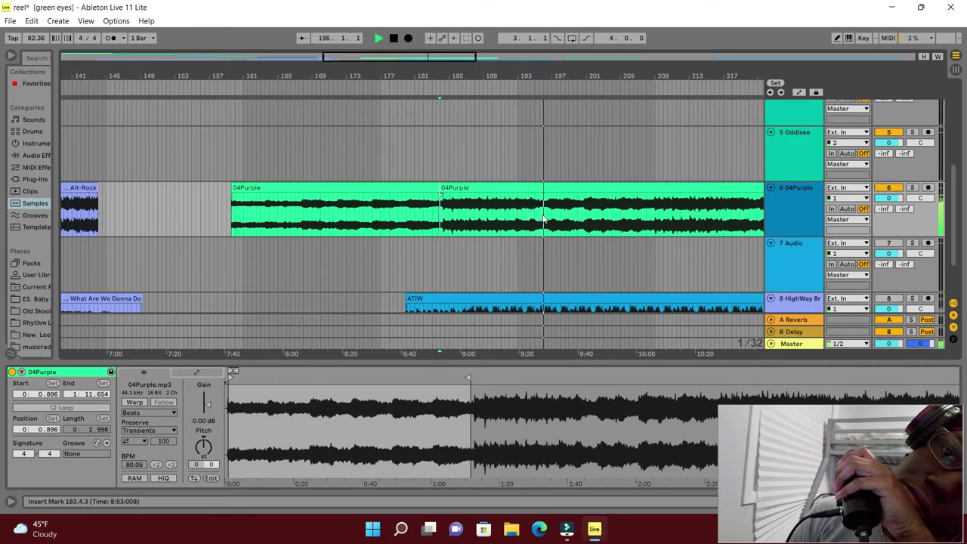
{"action": "right_click", "coordinate": [544, 218]}
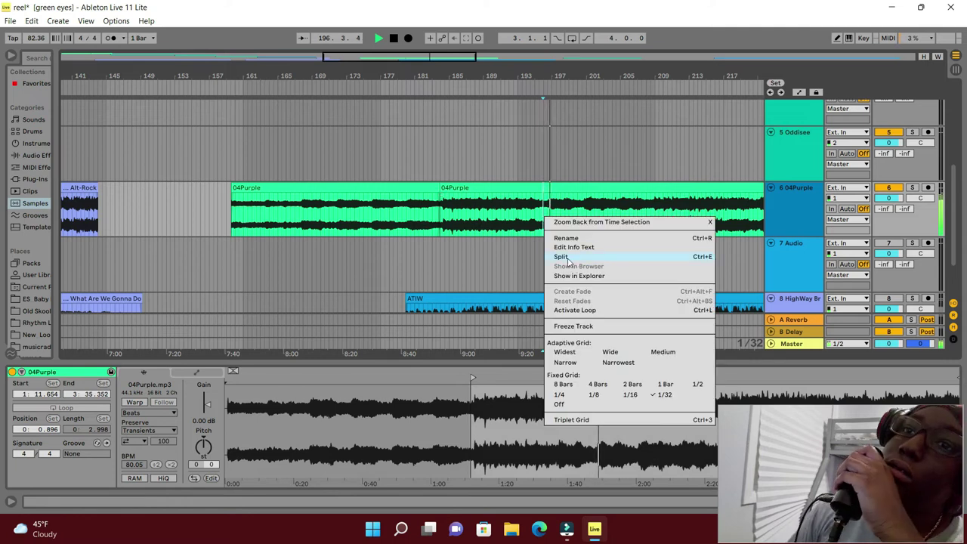
{"action": "left_click", "coordinate": [567, 257]}
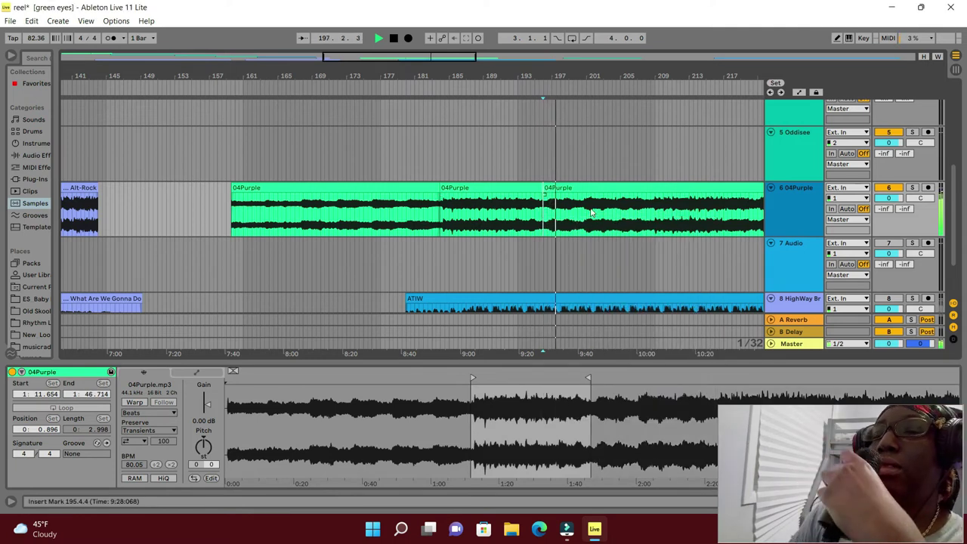
Step: Delete the outer two 04Purple sections and move the middle one up to track 5, starting at 143.4.4 where Alt-Rock ends
{"action": "right_click", "coordinate": [608, 190]}
{"action": "left_click", "coordinate": [635, 224]}
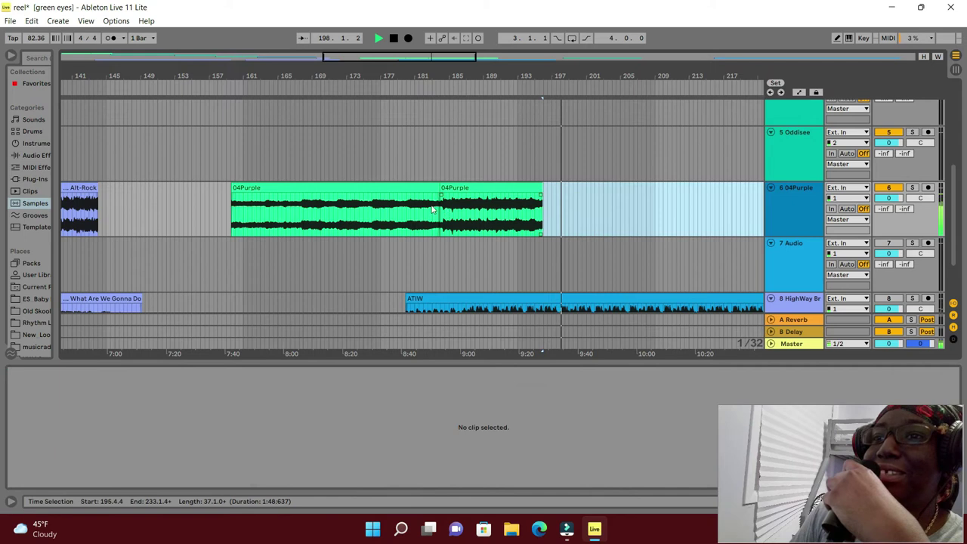
{"action": "right_click", "coordinate": [405, 186]}
{"action": "left_click", "coordinate": [444, 222]}
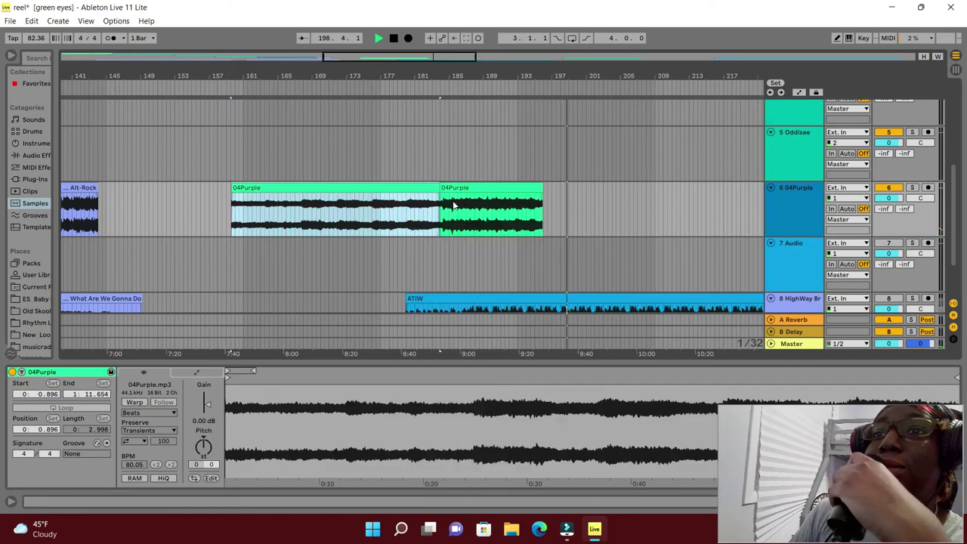
{"action": "left_click_drag", "start_coordinate": [445, 201], "coordinate": [122, 164]}
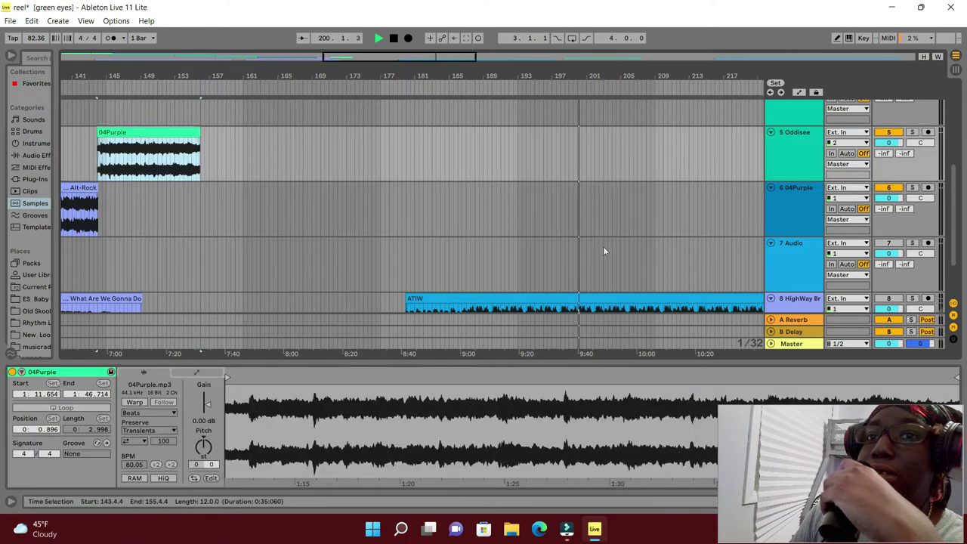
Step: Show the whole arrangement and move the 09Noisy Bastards clip to track 7, starting at 156.2.2 after the 04Purple section
{"action": "left_click_drag", "start_coordinate": [387, 310], "coordinate": [497, 355]}
{"action": "scroll", "coordinate": [444, 278], "scroll_direction": "up", "scroll_amount": 6}
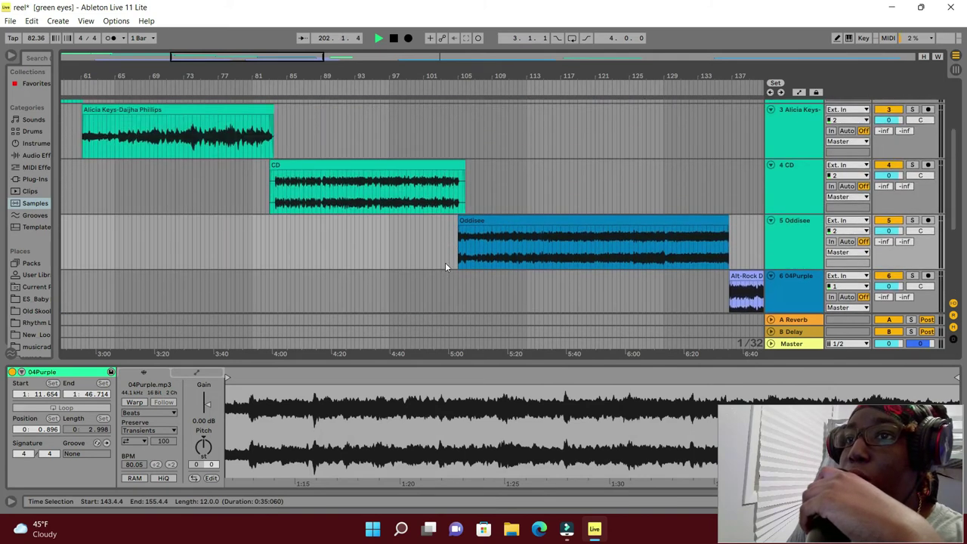
{"action": "scroll", "coordinate": [446, 270], "scroll_direction": "down", "scroll_amount": 6}
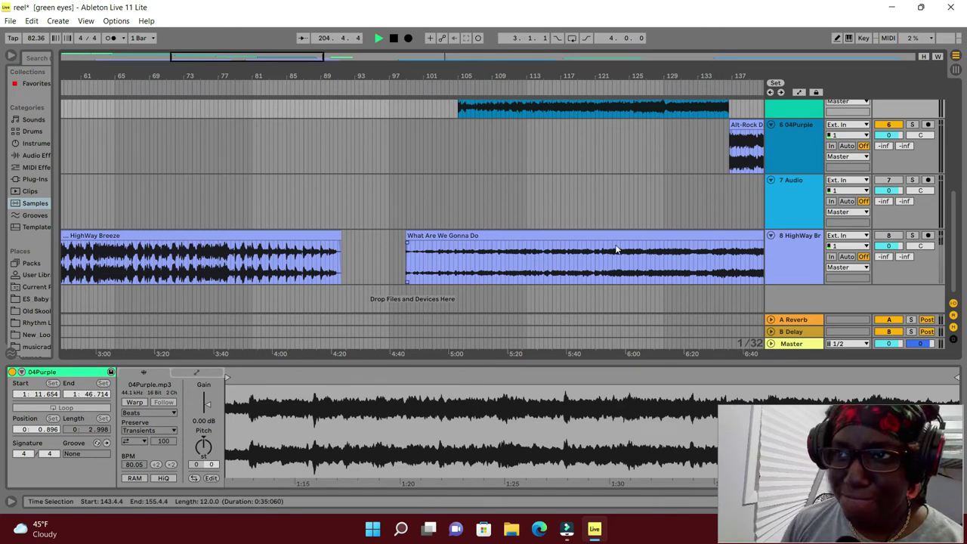
{"action": "scroll", "coordinate": [693, 218], "scroll_direction": "up", "scroll_amount": 5}
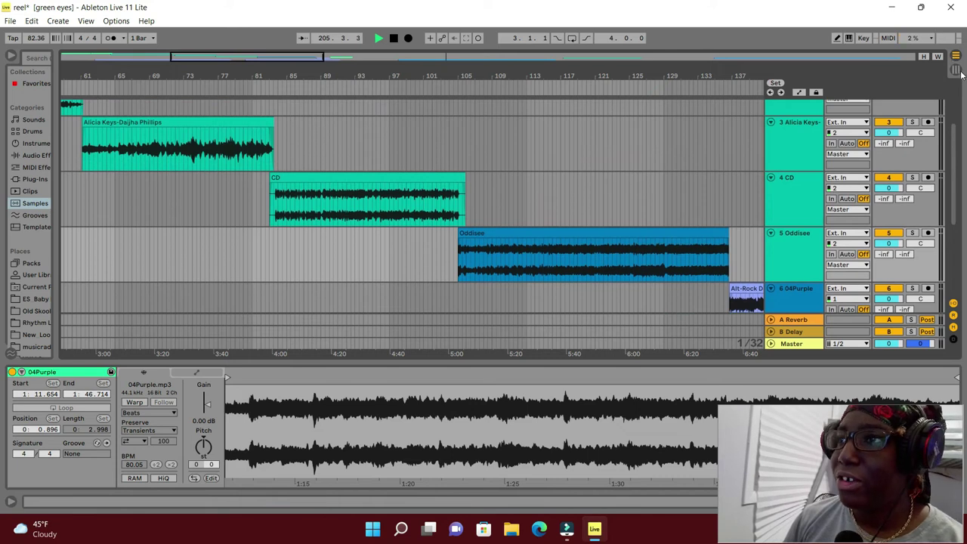
{"action": "left_click", "coordinate": [937, 57]}
{"action": "scroll", "coordinate": [362, 280], "scroll_direction": "down", "scroll_amount": 3}
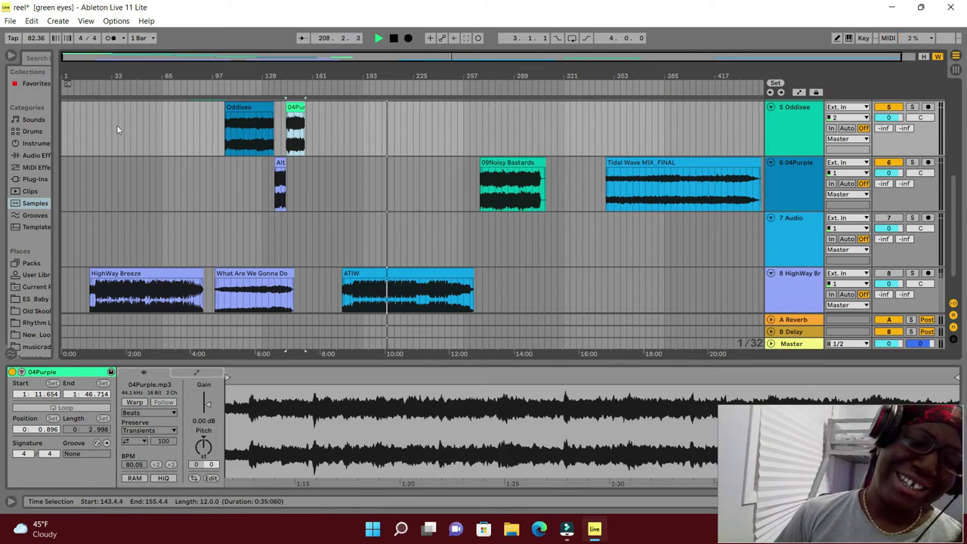
{"action": "left_click_drag", "start_coordinate": [517, 167], "coordinate": [337, 224]}
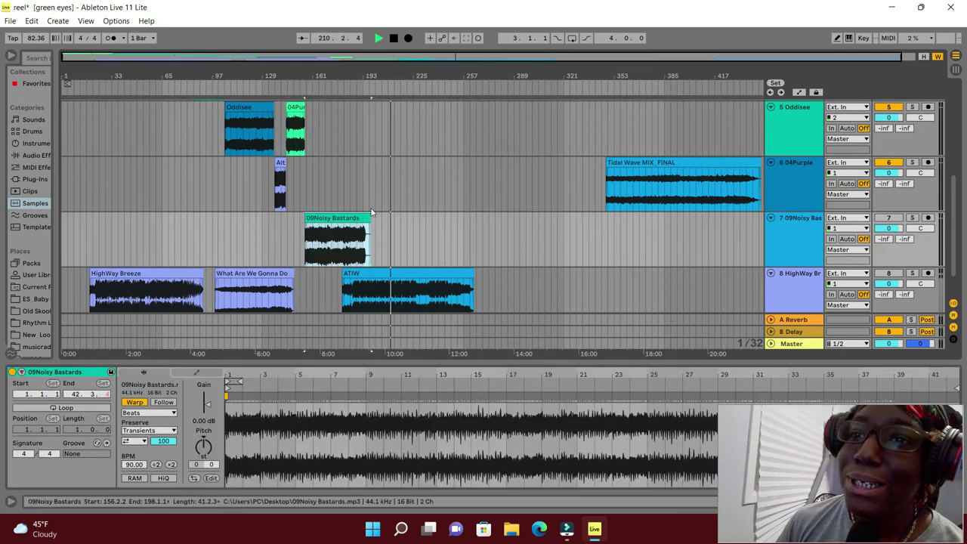
Step: Move the Tidal Wave MIX_FINAL clip earlier on track 6 to start at 200.2.2 and turn off its warping
{"action": "left_click", "coordinate": [650, 162]}
{"action": "left_click_drag", "start_coordinate": [650, 162], "coordinate": [417, 175]}
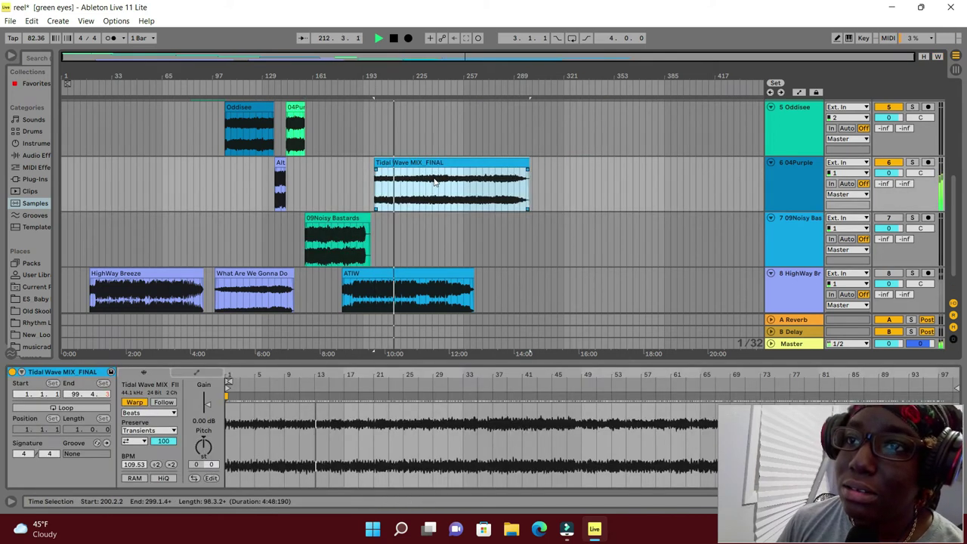
{"action": "left_click", "coordinate": [134, 402]}
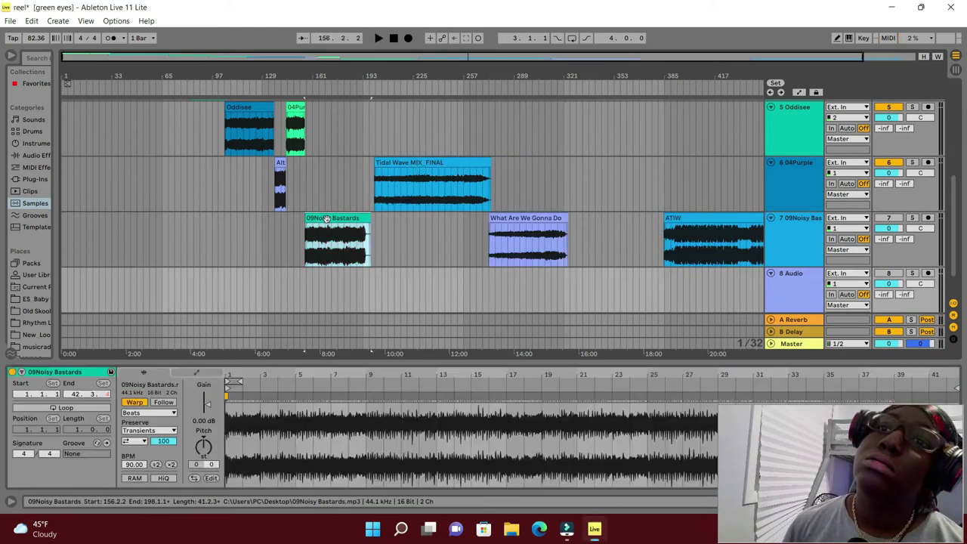
Step: Zoom to the 09Noisy Bastards clip, turn on track 7 and replay the passage around bars 164 to 166
{"action": "left_click", "coordinate": [326, 219]}
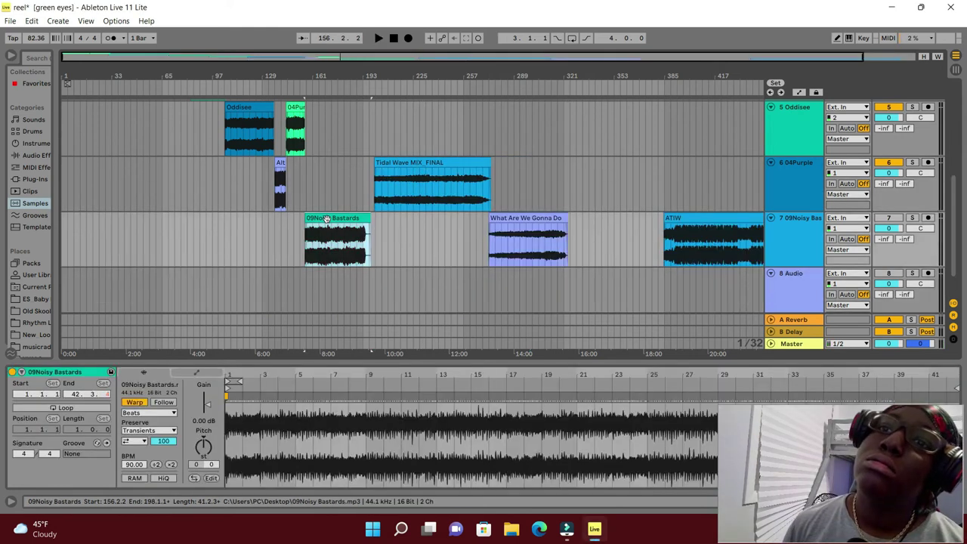
{"action": "right_click", "coordinate": [327, 220]}
{"action": "left_click", "coordinate": [358, 271]}
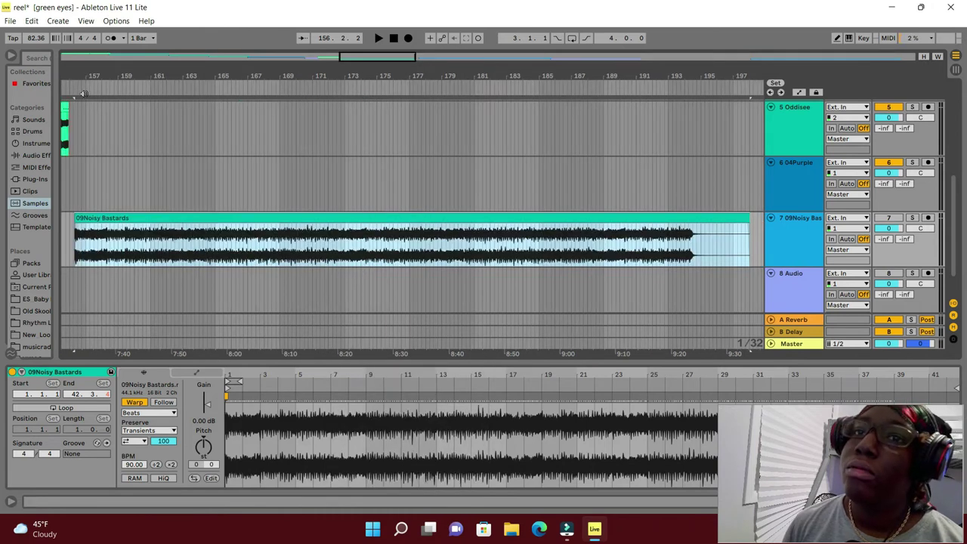
{"action": "left_click", "coordinate": [889, 221]}
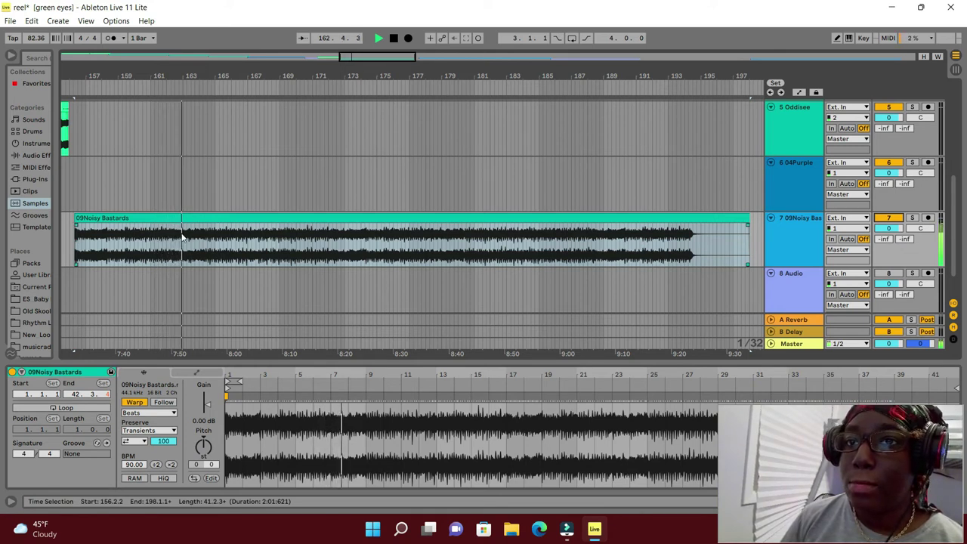
{"action": "left_click", "coordinate": [229, 217]}
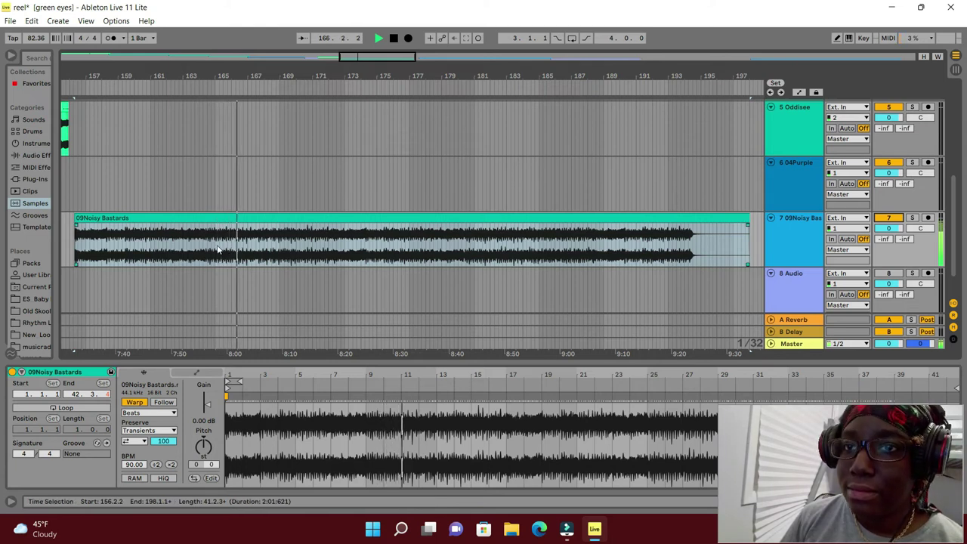
{"action": "left_click", "coordinate": [219, 249]}
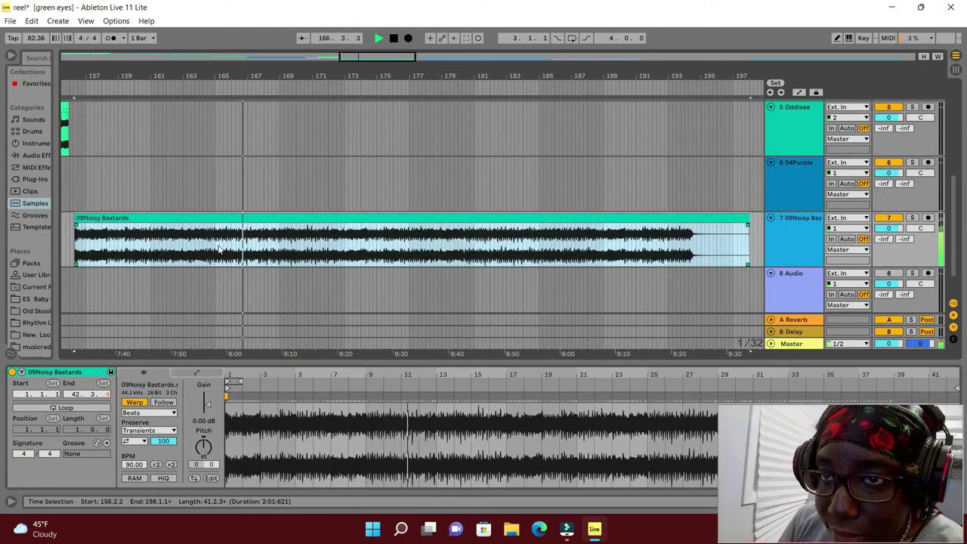
{"action": "left_click", "coordinate": [219, 92]}
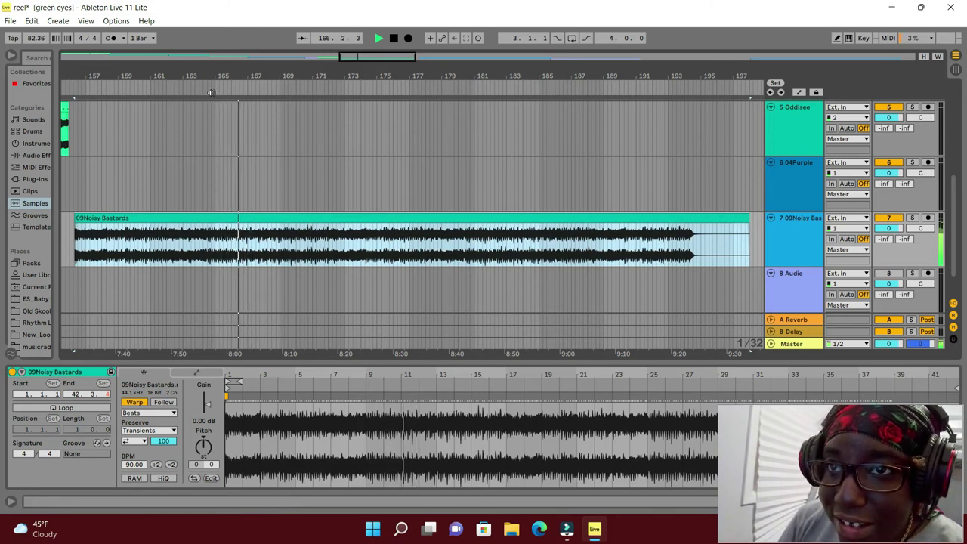
{"action": "left_click", "coordinate": [211, 92]}
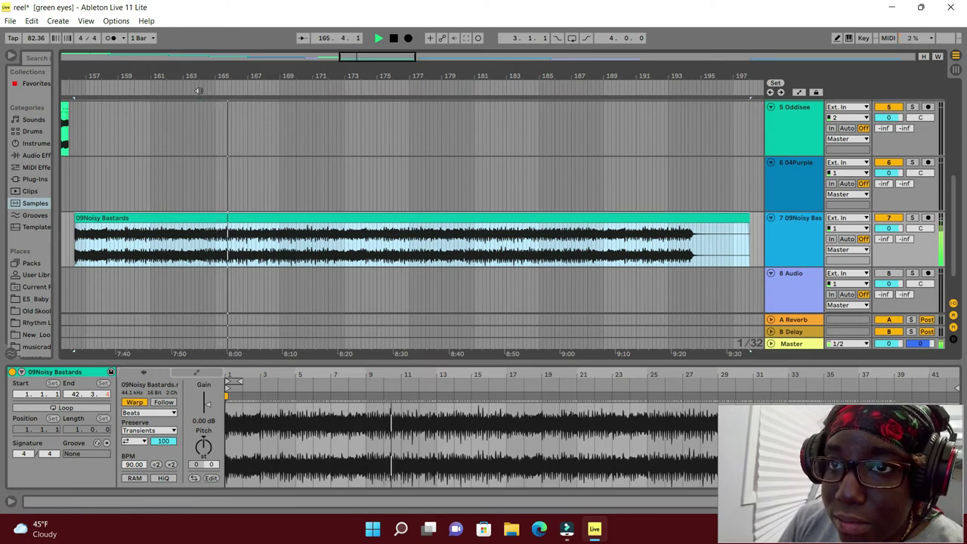
Step: Delete the 09Noisy Bastards sections before 164.3.4 and after 172.2.1, keeping only the middle one
{"action": "right_click", "coordinate": [203, 226]}
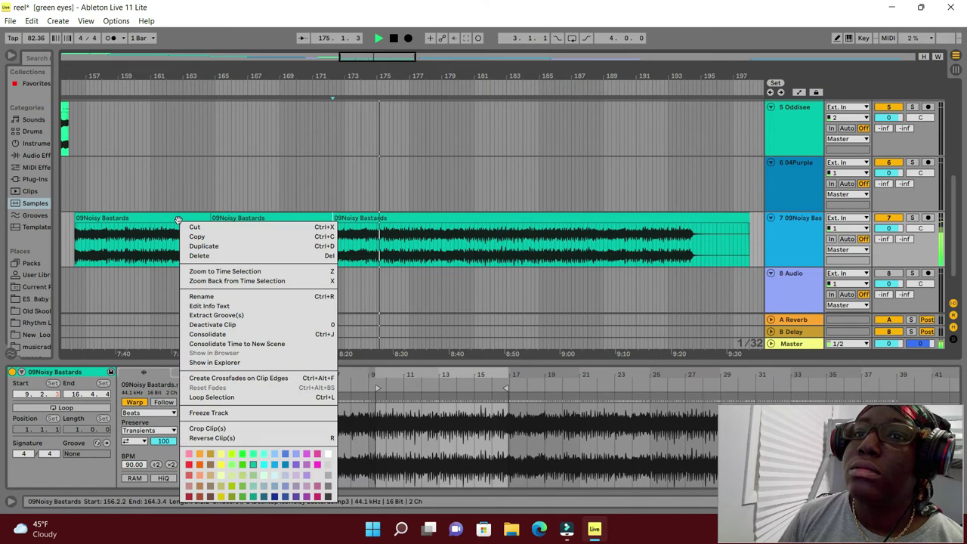
{"action": "left_click", "coordinate": [199, 255]}
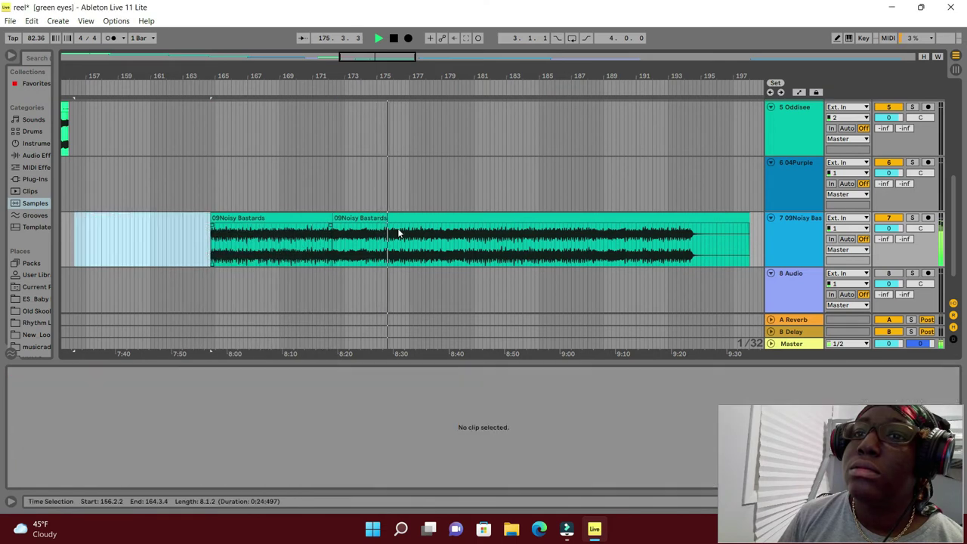
{"action": "right_click", "coordinate": [457, 227]}
{"action": "left_click", "coordinate": [474, 254]}
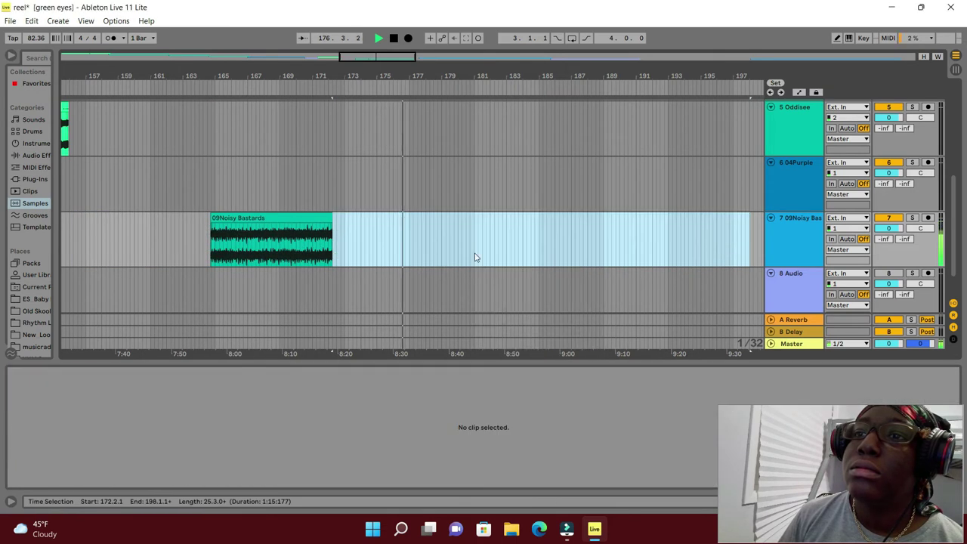
Step: Move the remaining 09Noisy Bastards section up to track 6 so it starts where the 04Purple section ends
{"action": "left_click_drag", "start_coordinate": [272, 351], "coordinate": [533, 324]}
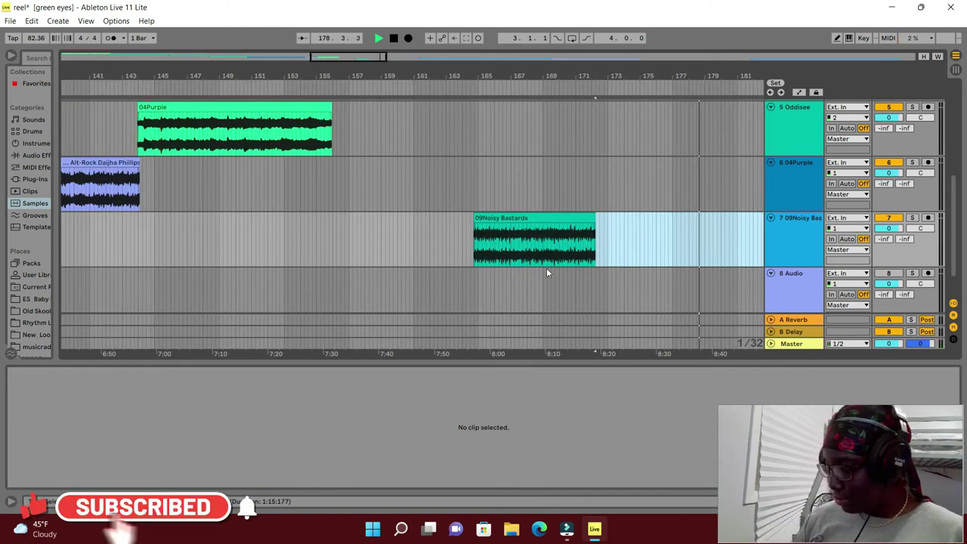
{"action": "left_click_drag", "start_coordinate": [474, 235], "coordinate": [361, 230]}
{"action": "left_click_drag", "start_coordinate": [343, 171], "coordinate": [343, 171]}
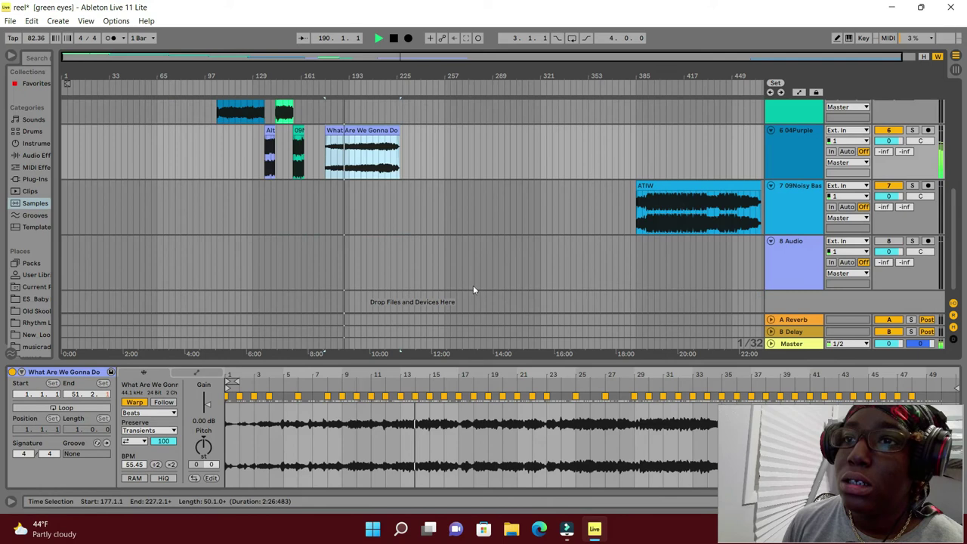
Step: Turn off warping for the What Are We Gonna Do clip on track 6 and play it from its start
{"action": "scroll", "coordinate": [462, 278], "scroll_direction": "up", "scroll_amount": 2}
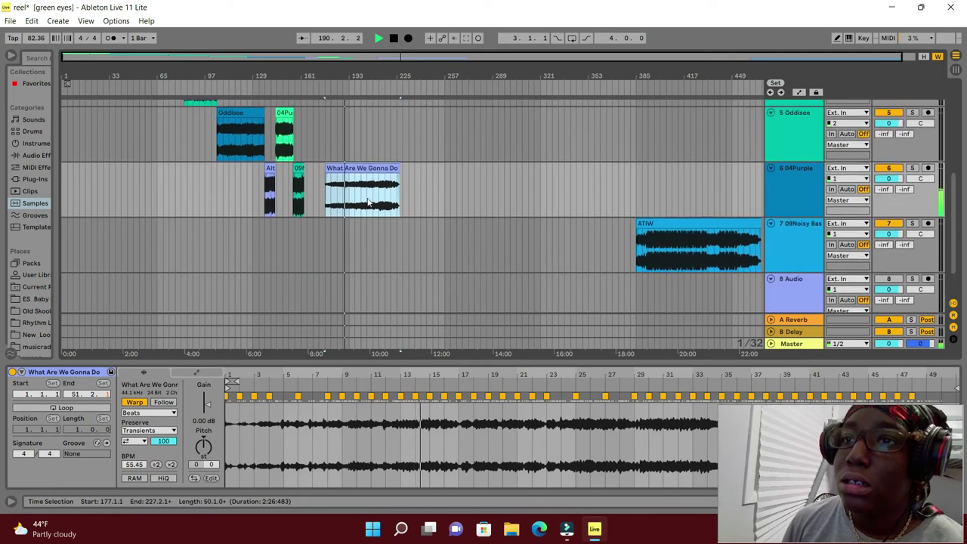
{"action": "left_click", "coordinate": [138, 404]}
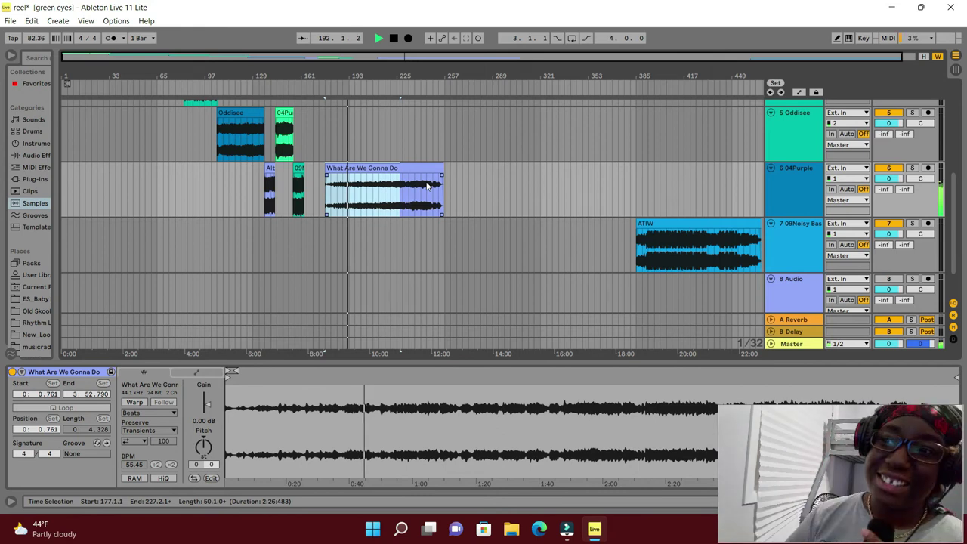
{"action": "left_click", "coordinate": [327, 94]}
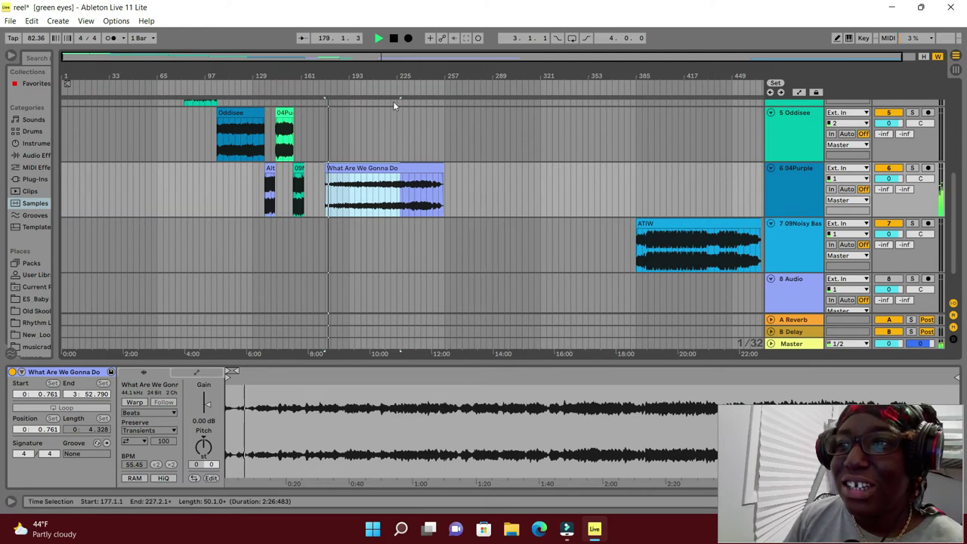
Step: Stop the What Are We Gonna Do clip and look up its artist on YouTube in Edge, starting the search with "mar"
{"action": "left_click", "coordinate": [396, 42]}
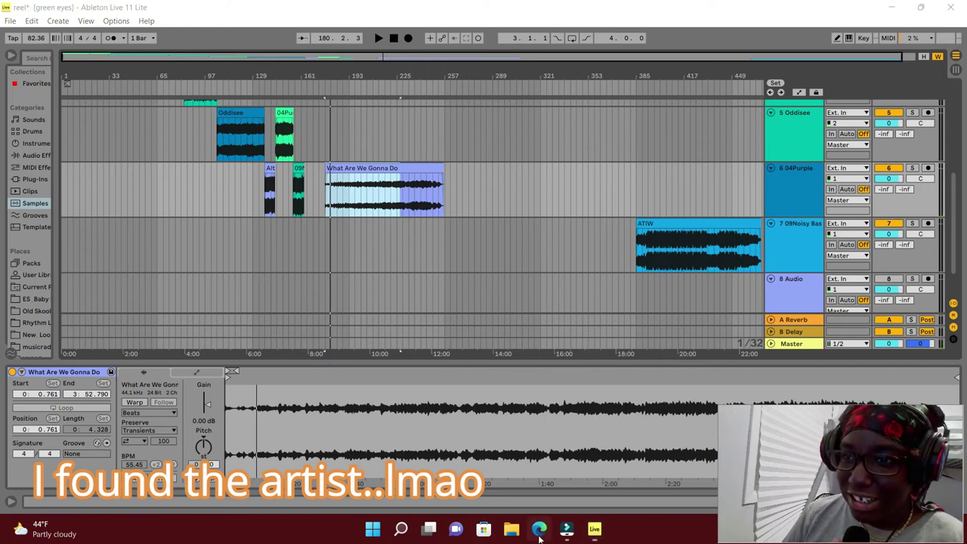
{"action": "key", "text": "super+3"}
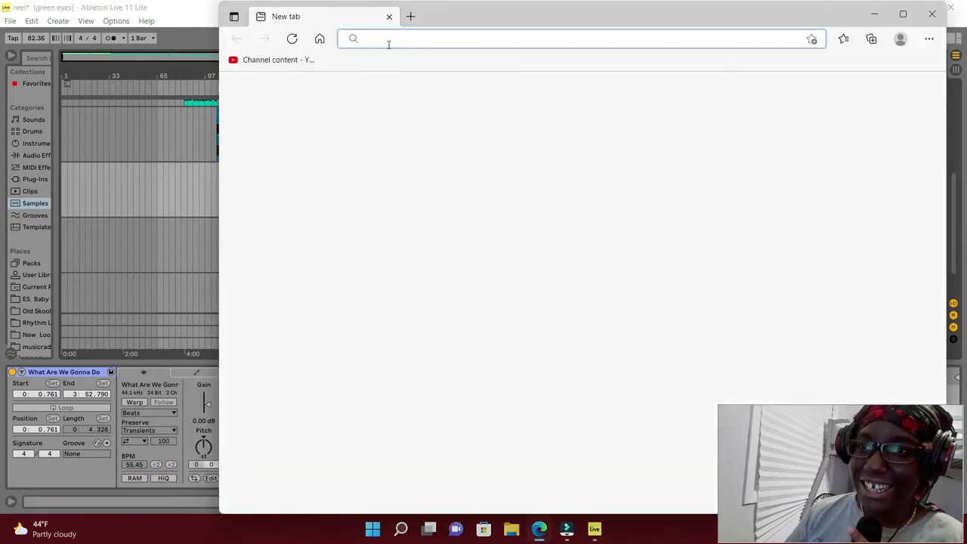
{"action": "key", "text": "alt+Tab"}
{"action": "key", "text": "space"}
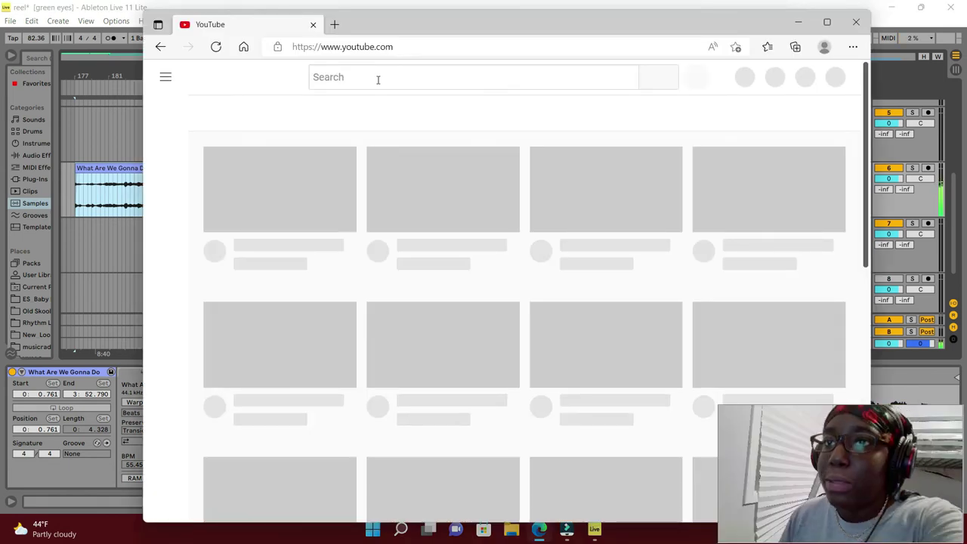
{"action": "left_click", "coordinate": [377, 77]}
{"action": "type", "text": "musi"}
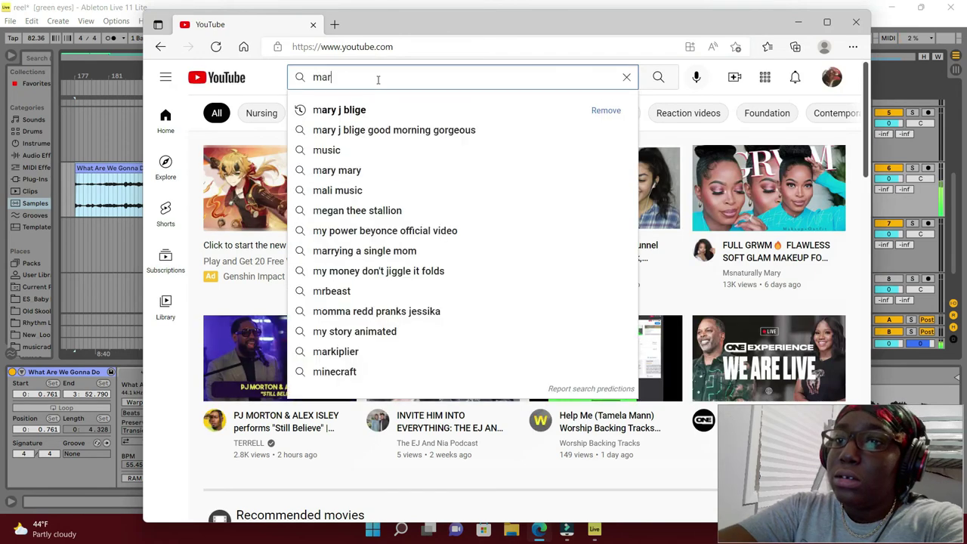
{"action": "key", "text": "BackSpace"}
{"action": "key", "text": "BackSpace"}
{"action": "key", "text": "BackSpace"}
{"action": "type", "text": "ariah"}
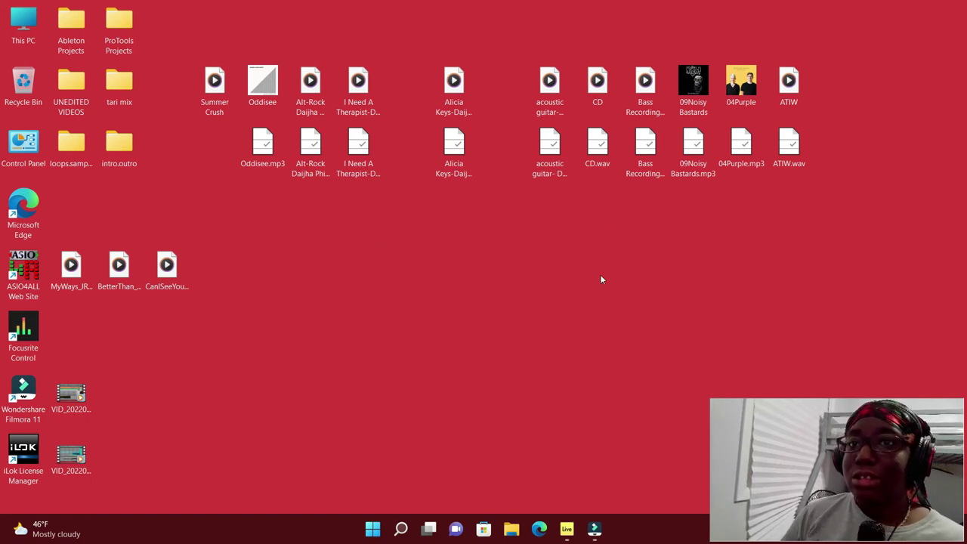
Step: Return to Ableton Live and delete the What Are We Gonna Do clip from track 7
{"action": "left_click", "coordinate": [566, 528]}
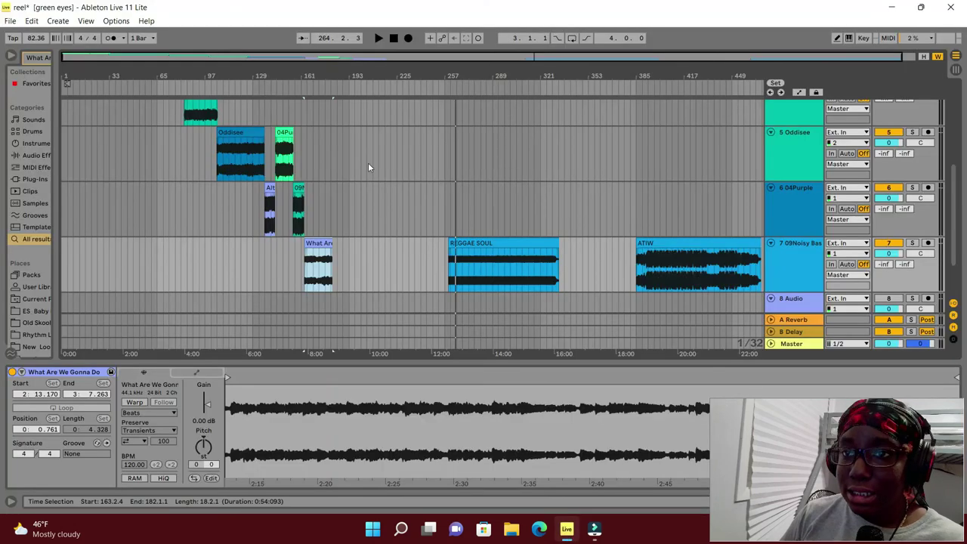
{"action": "right_click", "coordinate": [318, 246]}
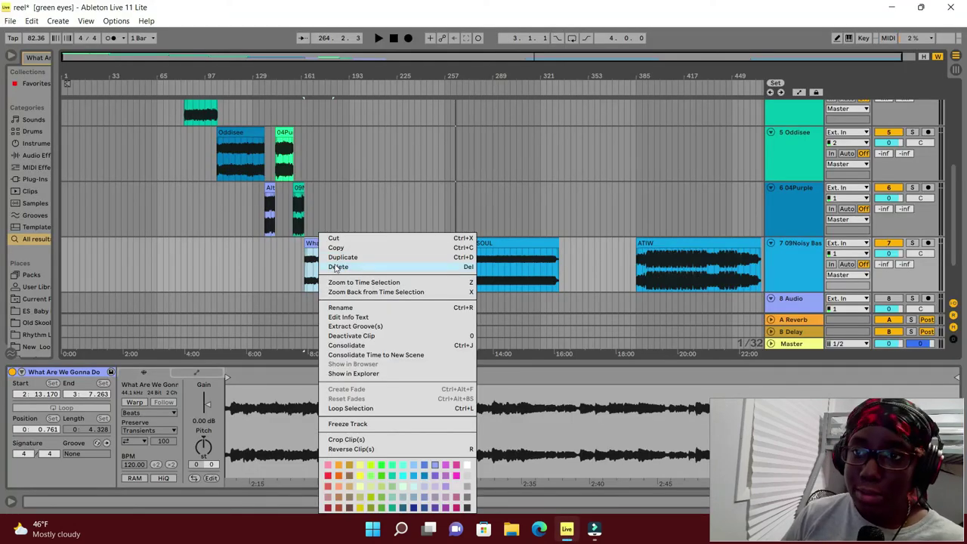
{"action": "left_click", "coordinate": [338, 266]}
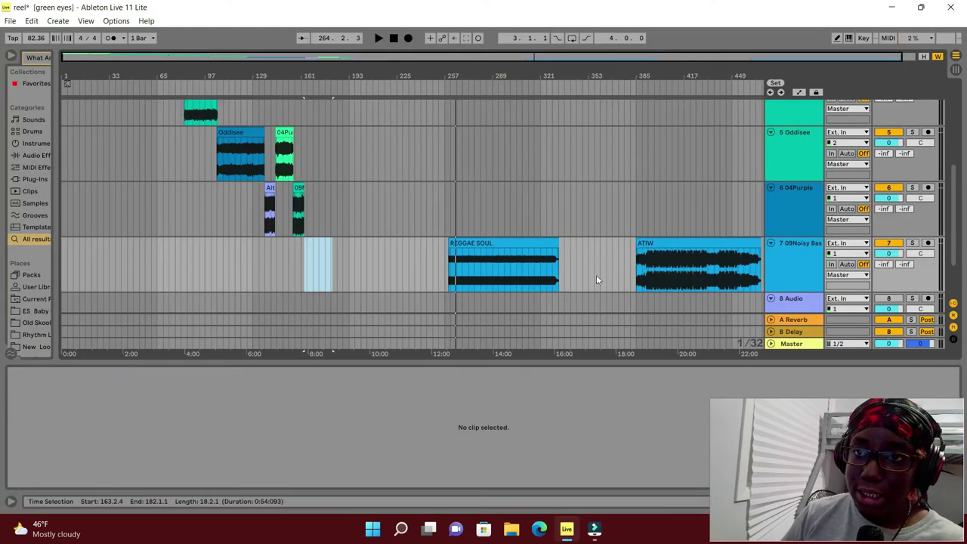
Step: Go to the desktop, move the Summer Crush file to the empty area below the other audio files and play it
{"action": "left_click", "coordinate": [518, 532]}
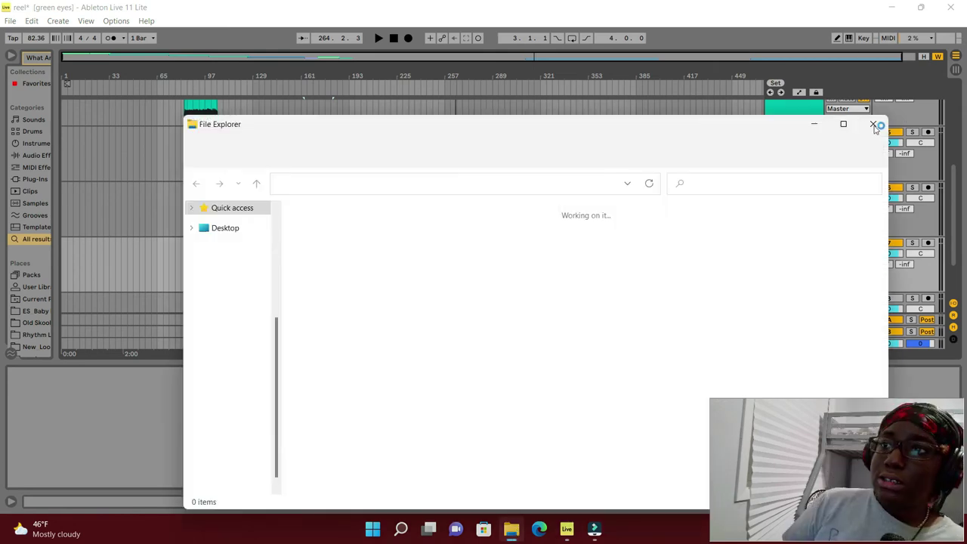
{"action": "left_click", "coordinate": [873, 125]}
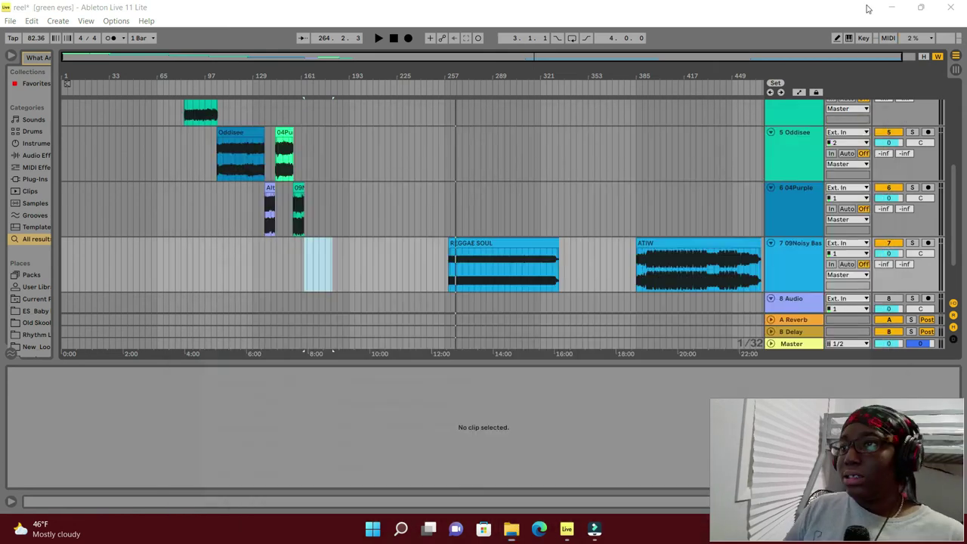
{"action": "left_click", "coordinate": [891, 7]}
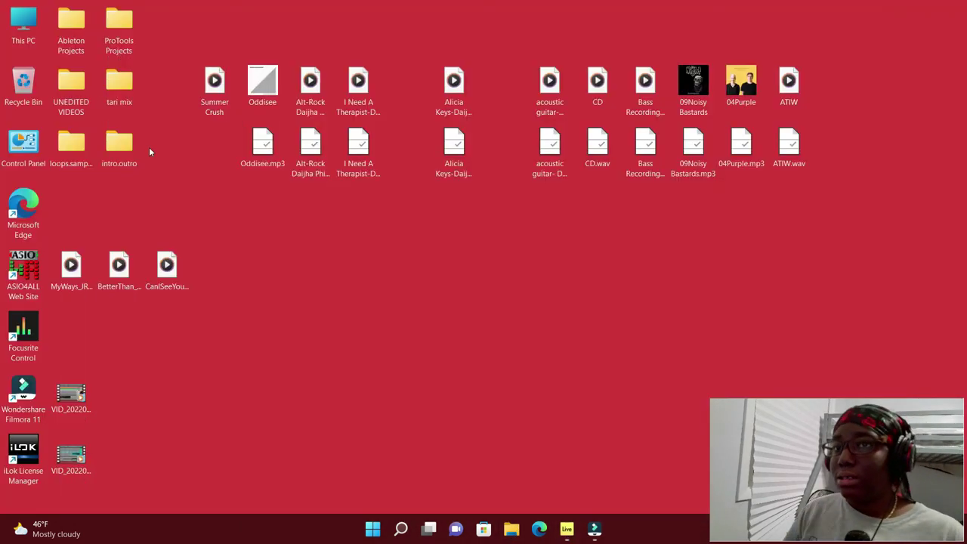
{"action": "left_click_drag", "start_coordinate": [217, 81], "coordinate": [314, 274]}
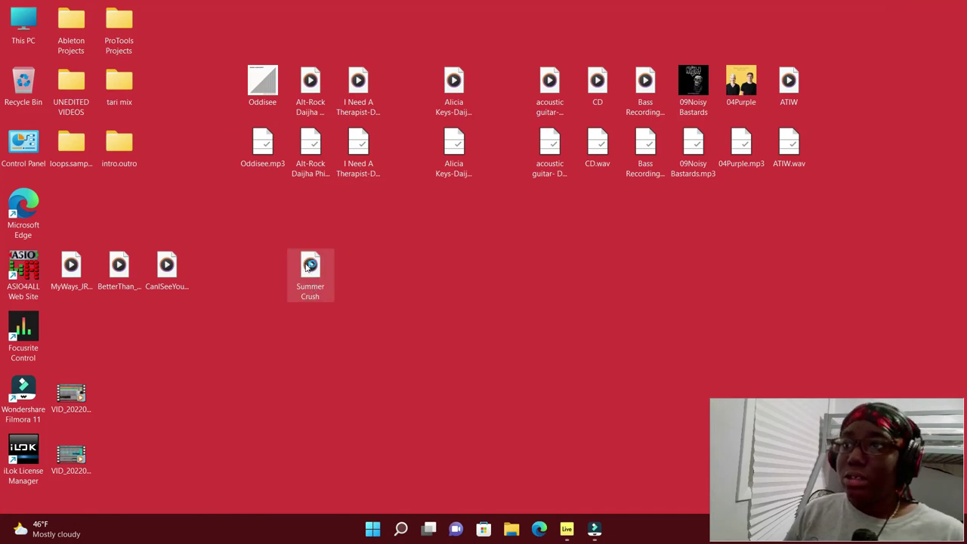
{"action": "double_click", "coordinate": [308, 268]}
{"action": "left_click_drag", "start_coordinate": [740, 24], "coordinate": [687, 14]}
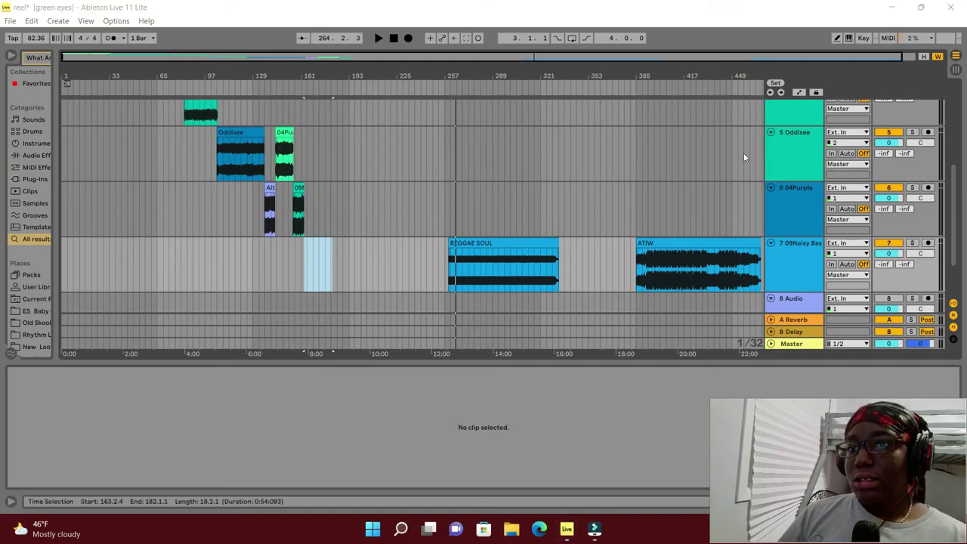
Step: Listen to tari mix_1 from the recent files in File Explorer, and close the media player
{"action": "key", "text": "super+e"}
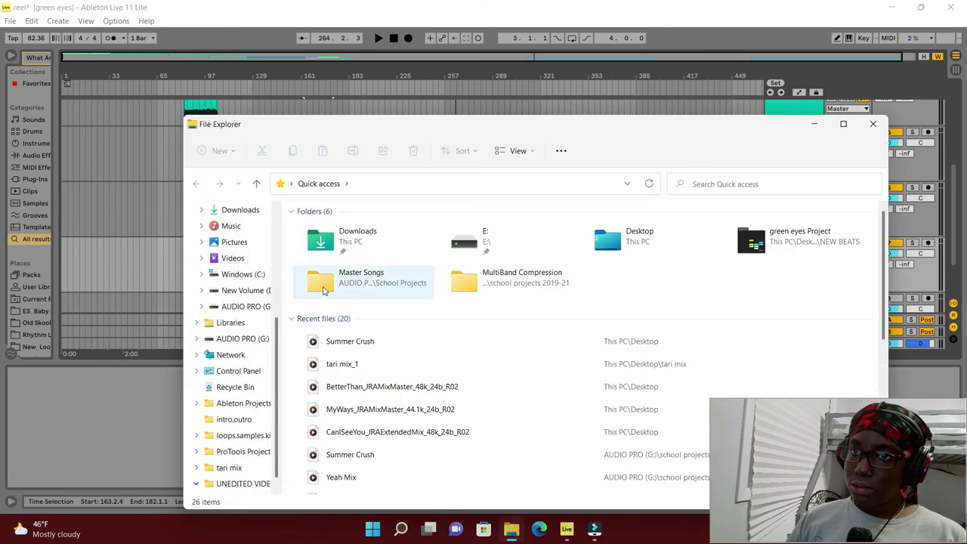
{"action": "left_click", "coordinate": [355, 342]}
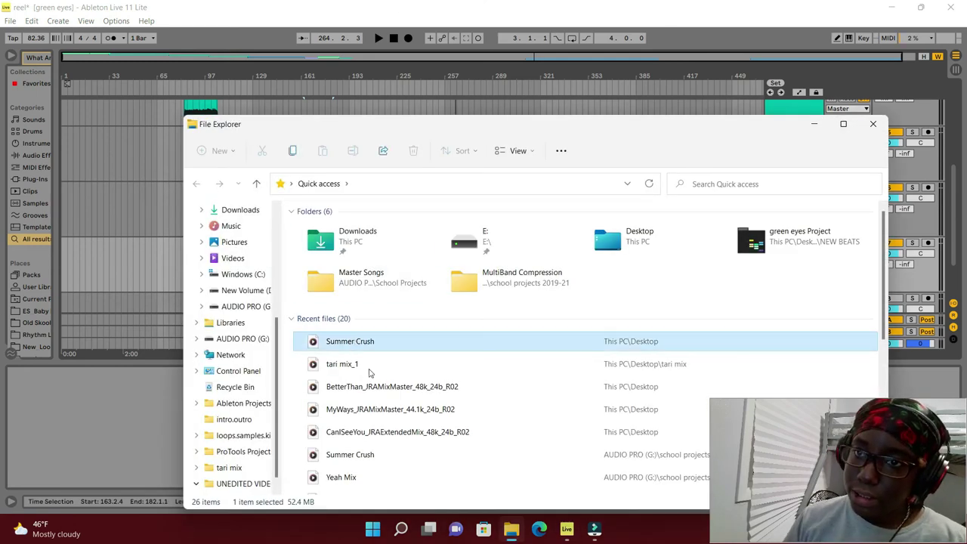
{"action": "left_click", "coordinate": [358, 367]}
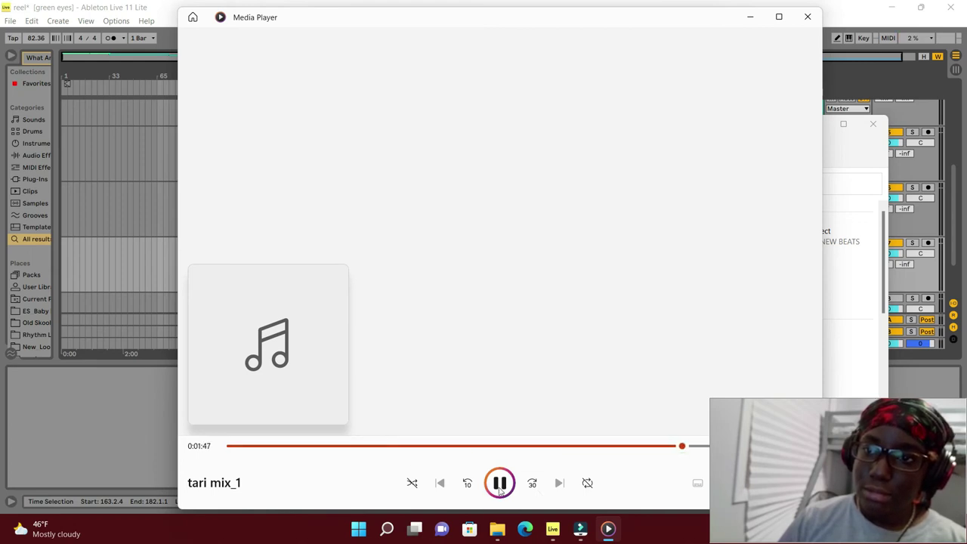
{"action": "left_click", "coordinate": [808, 17]}
Step: Add Summer Crush to track 7 with warping off and cut away everything after 183.2.1
{"action": "left_click_drag", "start_coordinate": [383, 368], "coordinate": [130, 400]}
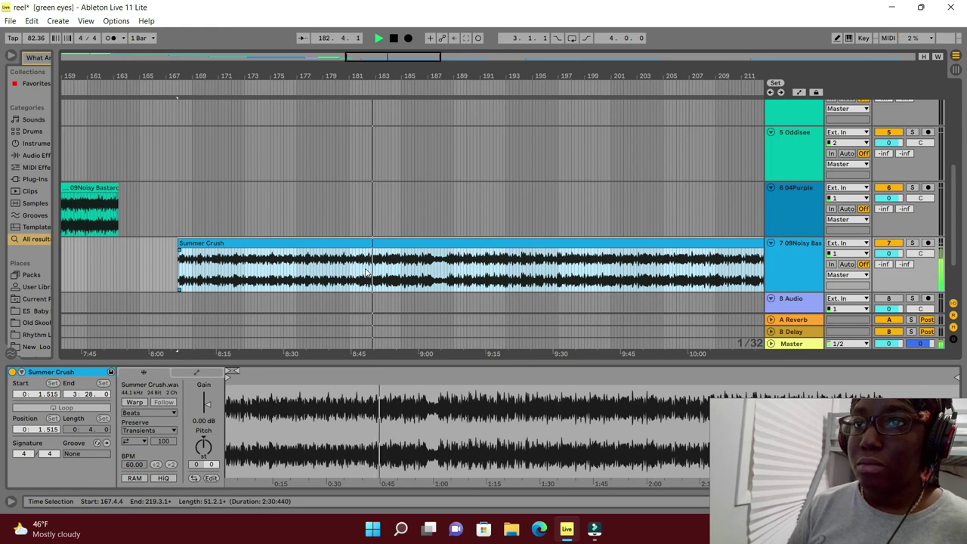
{"action": "left_click", "coordinate": [365, 274]}
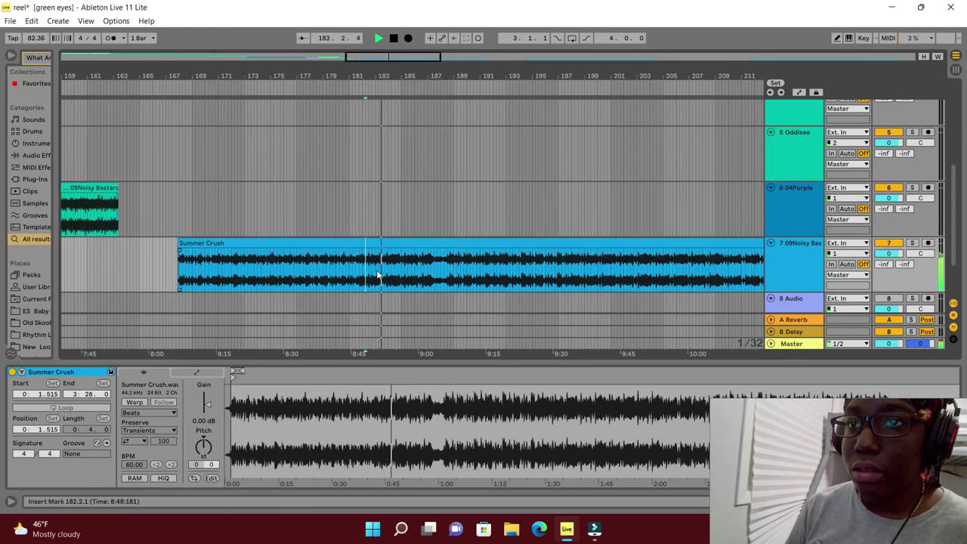
{"action": "right_click", "coordinate": [380, 273]}
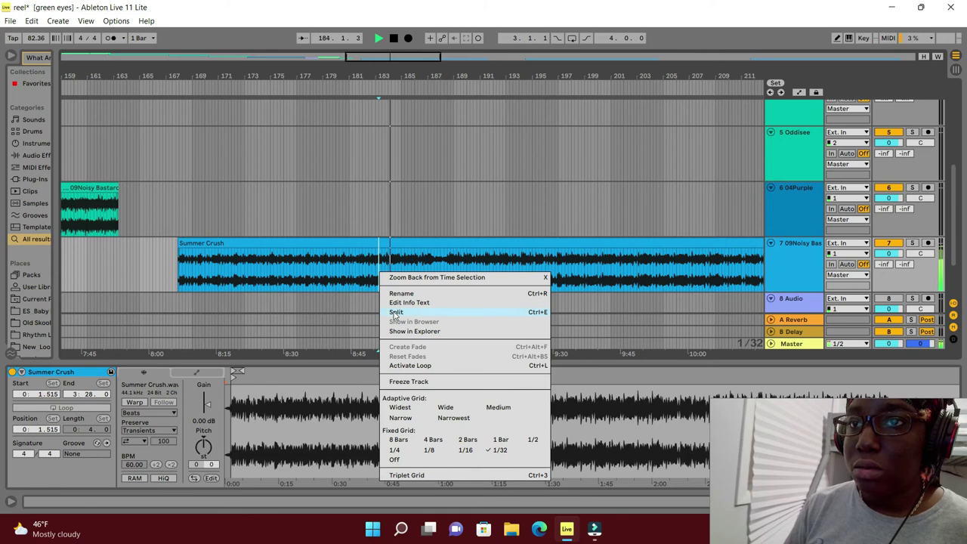
{"action": "left_click", "coordinate": [394, 312]}
{"action": "right_click", "coordinate": [415, 266]}
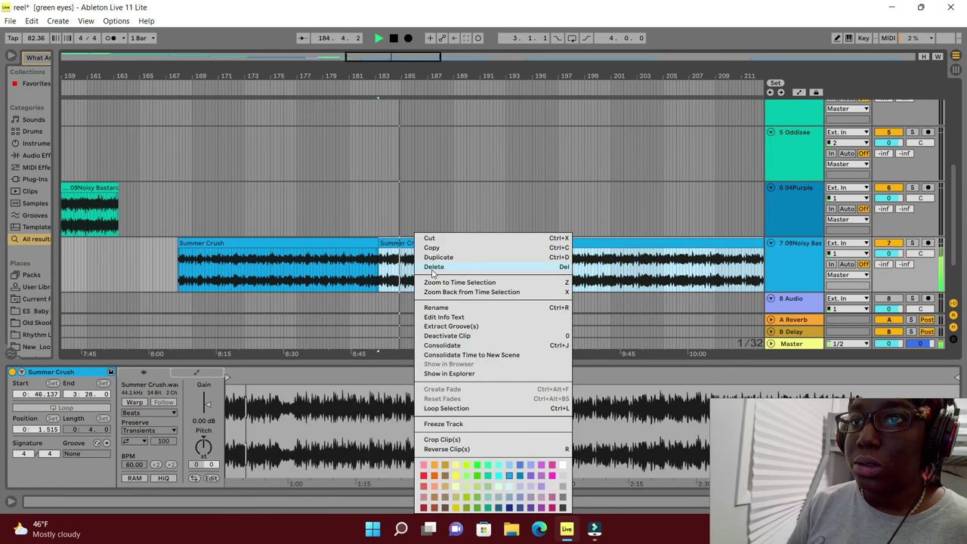
{"action": "left_click", "coordinate": [434, 266]}
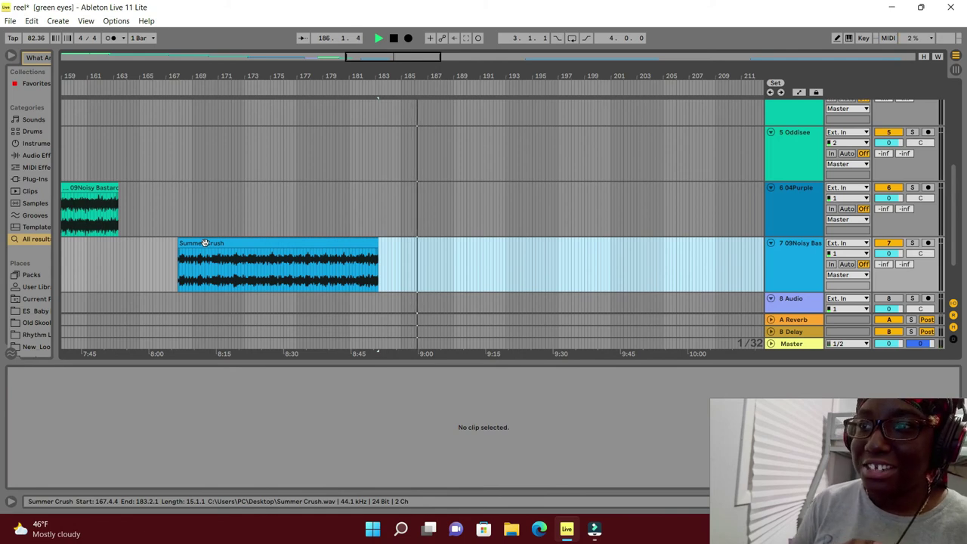
Step: Move the Summer Crush clip on track 7 to 163.2.1, where 09Noisy Bastards ends, and show the whole arrangement width
{"action": "left_click_drag", "start_coordinate": [325, 253], "coordinate": [250, 281]}
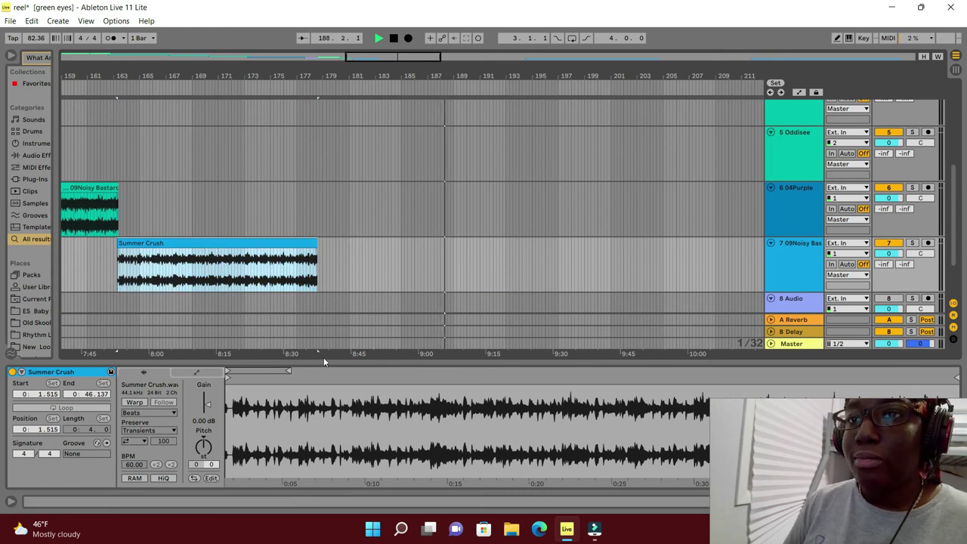
{"action": "left_click_drag", "start_coordinate": [323, 361], "coordinate": [370, 501]}
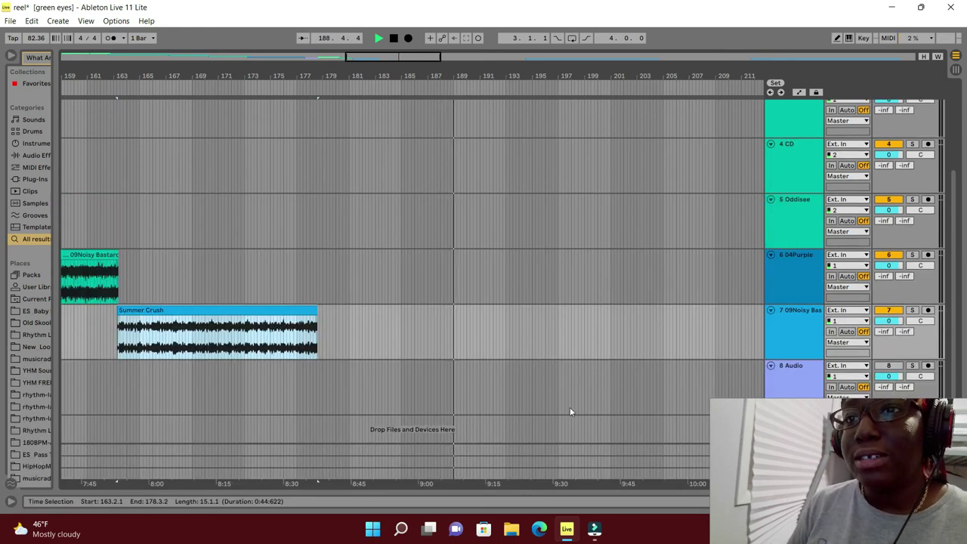
{"action": "left_click_drag", "start_coordinate": [573, 486], "coordinate": [819, 82]}
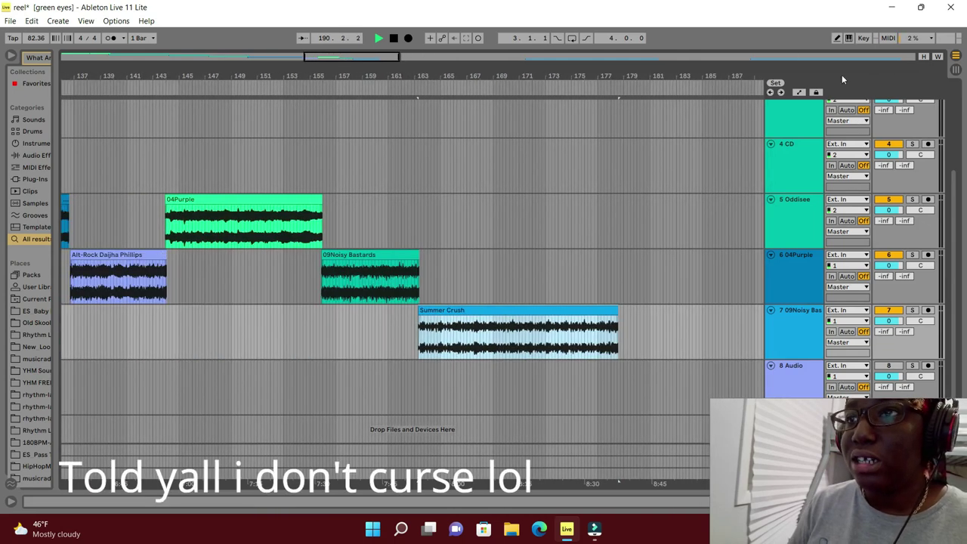
{"action": "left_click", "coordinate": [937, 56]}
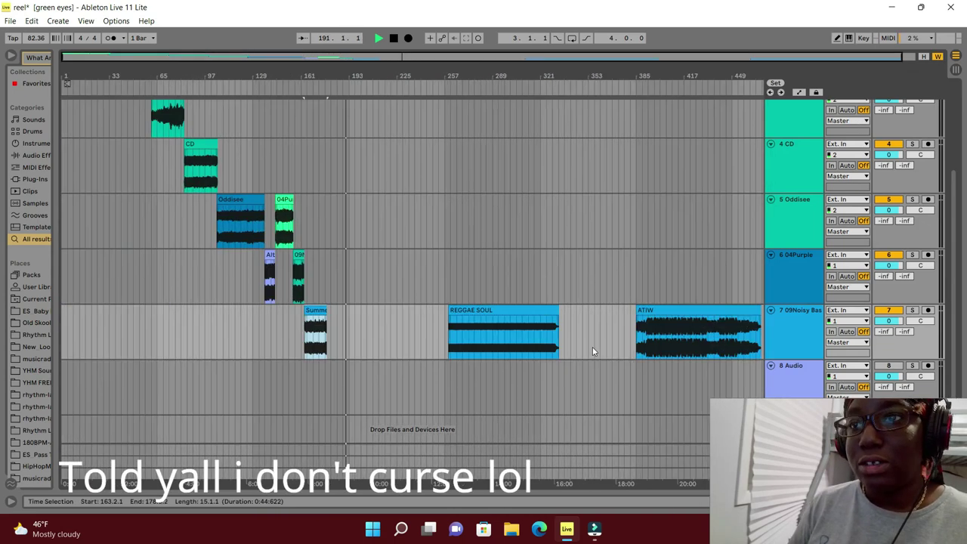
Step: Move REGGAE SOUL to 191.2.4 on track 7 and ATIW down to track 8, and play REGGAE SOUL from its start
{"action": "left_click_drag", "start_coordinate": [486, 330], "coordinate": [384, 355]}
{"action": "key", "text": "z"}
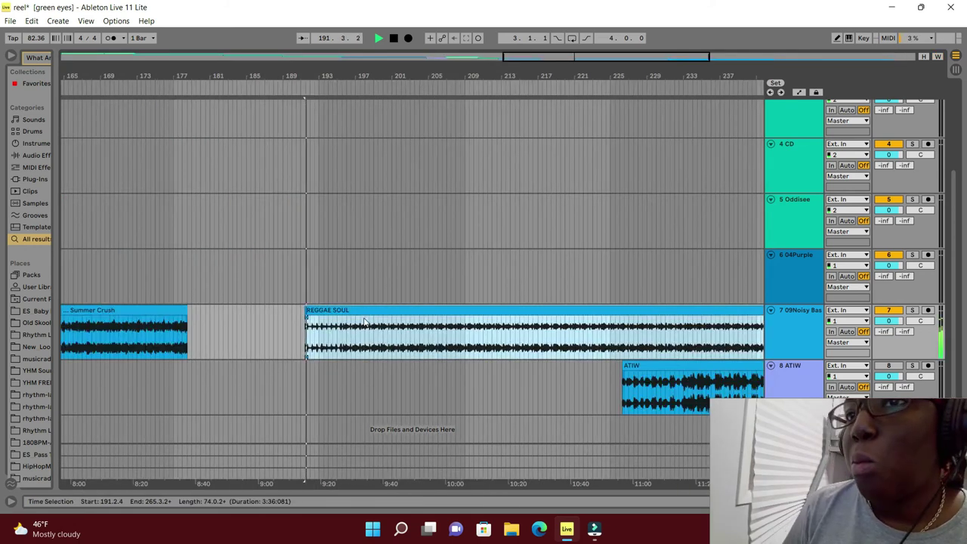
{"action": "left_click", "coordinate": [346, 312]}
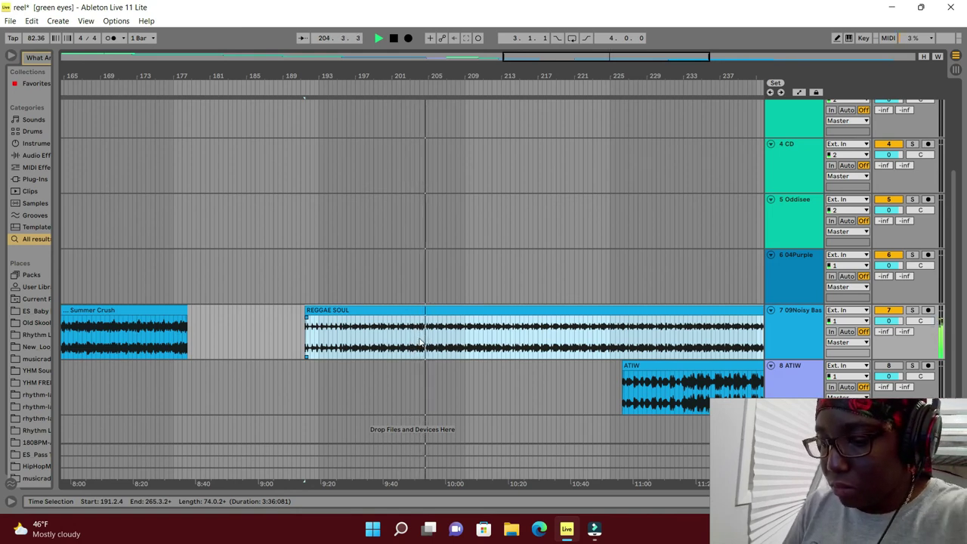
Step: Keep only the REGGAE SOUL section before about bar 209, placing it on track 8 at 178.3.3 where Summer Crush ends
{"action": "right_click", "coordinate": [467, 335]}
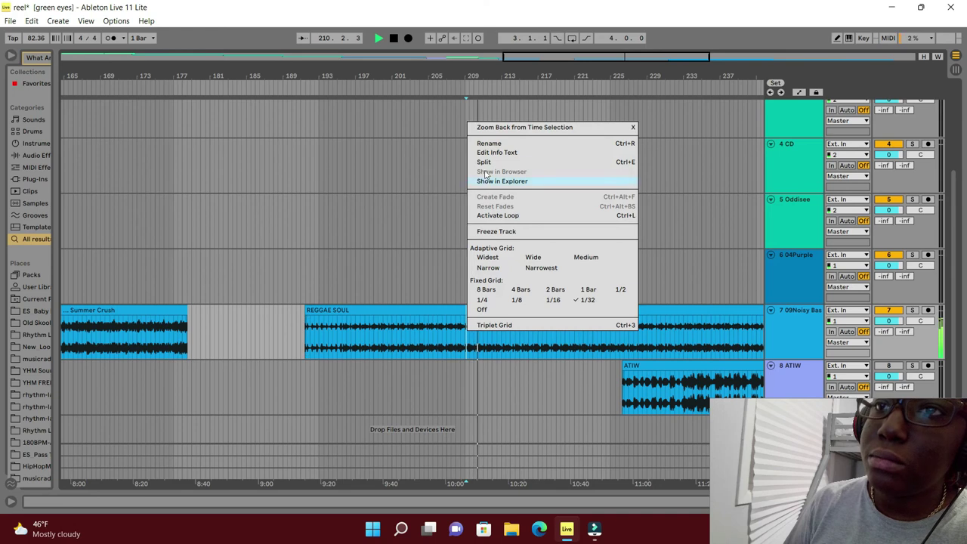
{"action": "left_click", "coordinate": [483, 162]}
{"action": "left_click_drag", "start_coordinate": [421, 313], "coordinate": [307, 366]}
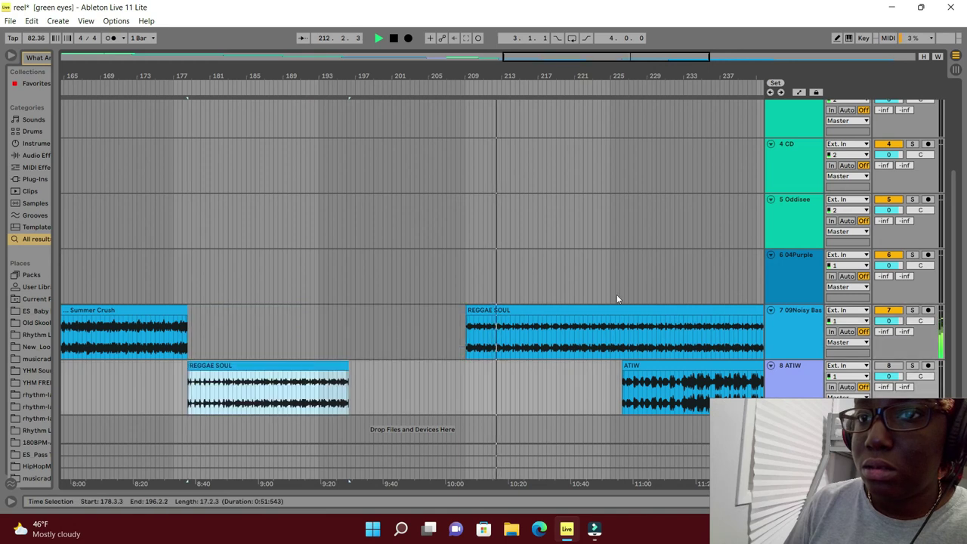
{"action": "right_click", "coordinate": [581, 310]}
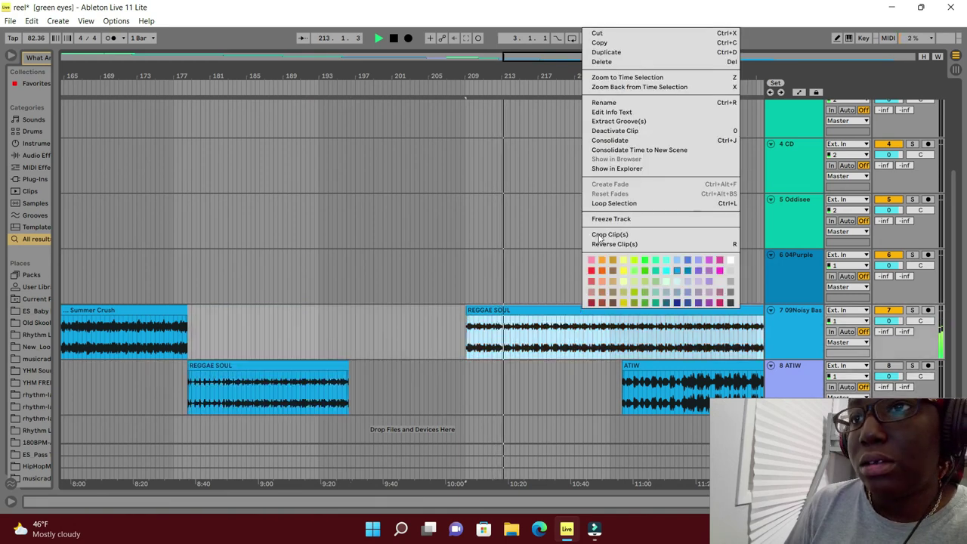
{"action": "left_click", "coordinate": [602, 62]}
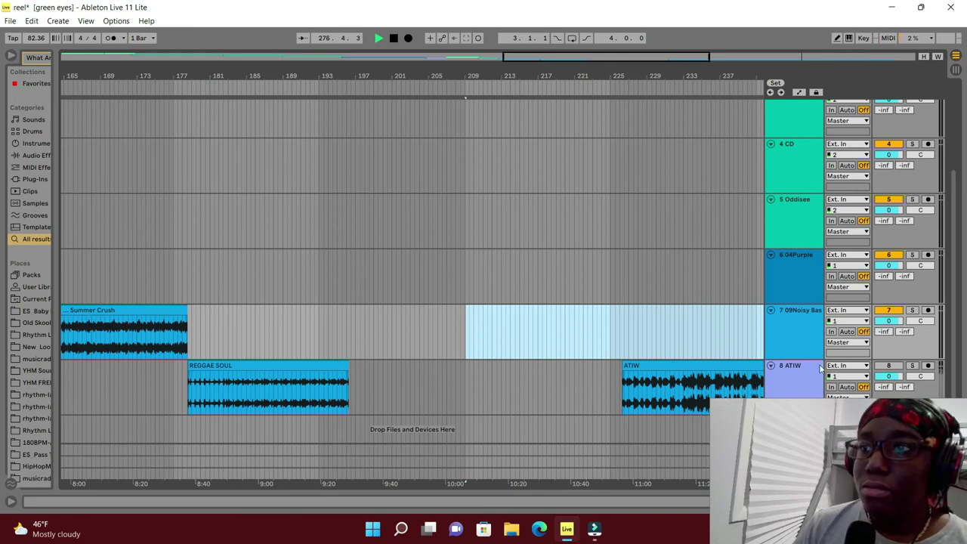
Step: Move ATIW to 196.2.2 on track 7, where REGGAE SOUL ends, and cut away everything after 210.1.2
{"action": "left_click_drag", "start_coordinate": [704, 369], "coordinate": [420, 337]}
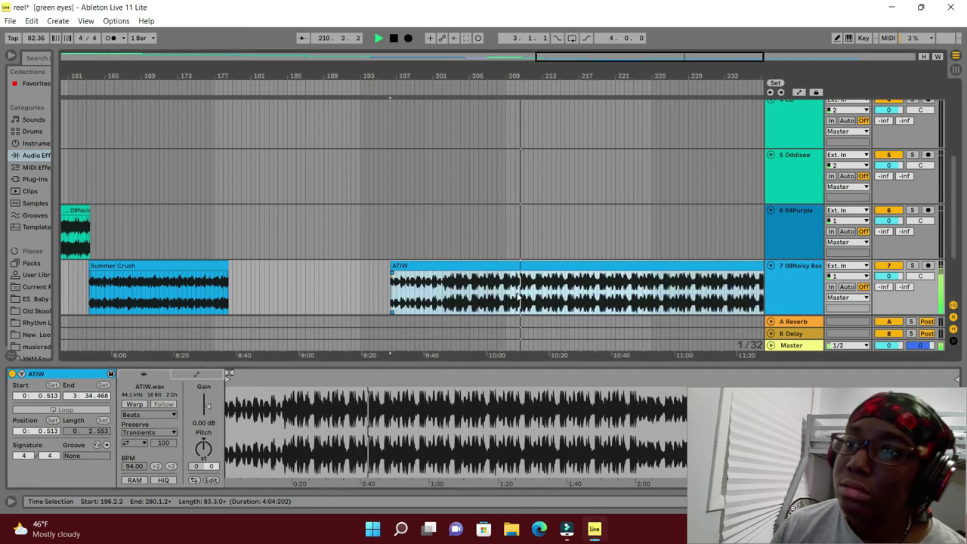
{"action": "left_click", "coordinate": [516, 295]}
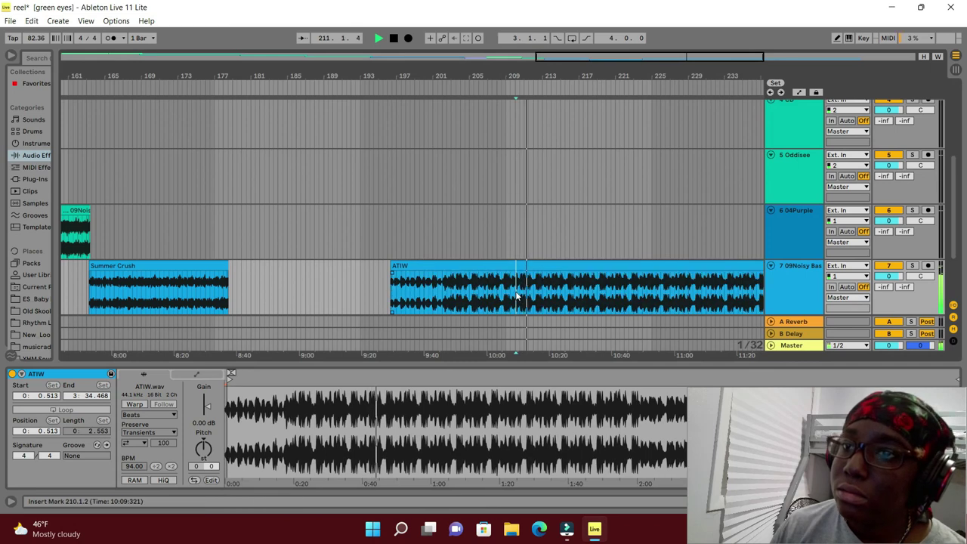
{"action": "right_click", "coordinate": [516, 296]}
{"action": "left_click", "coordinate": [538, 330]}
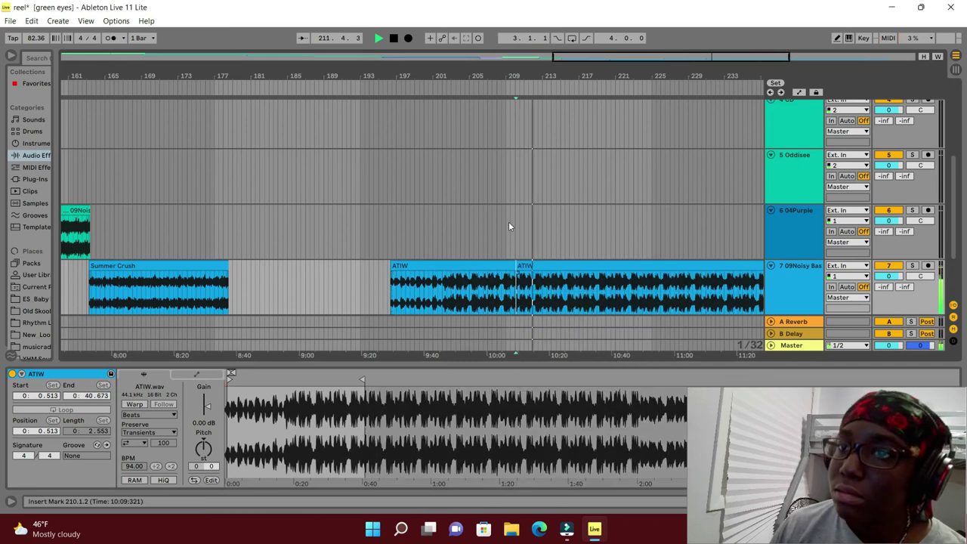
{"action": "right_click", "coordinate": [545, 287]}
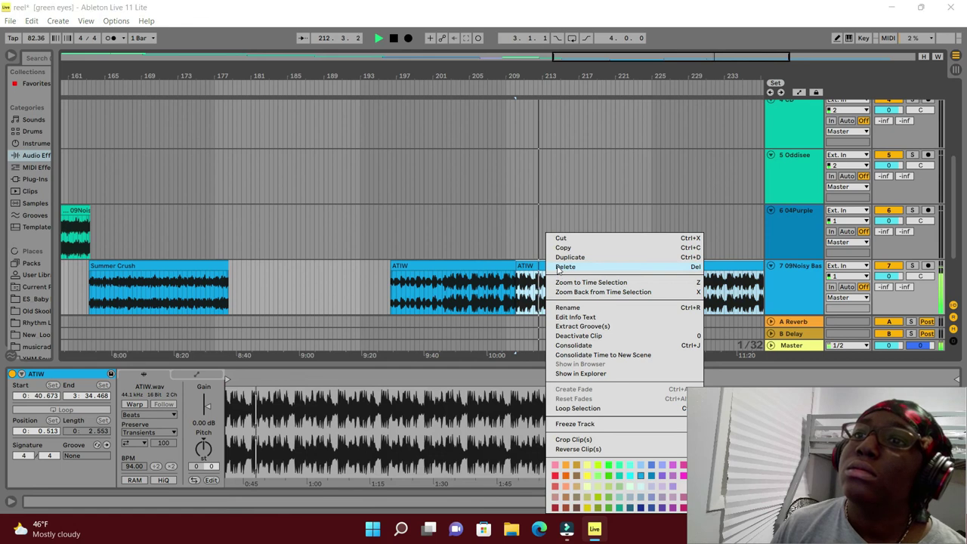
{"action": "left_click", "coordinate": [565, 267]}
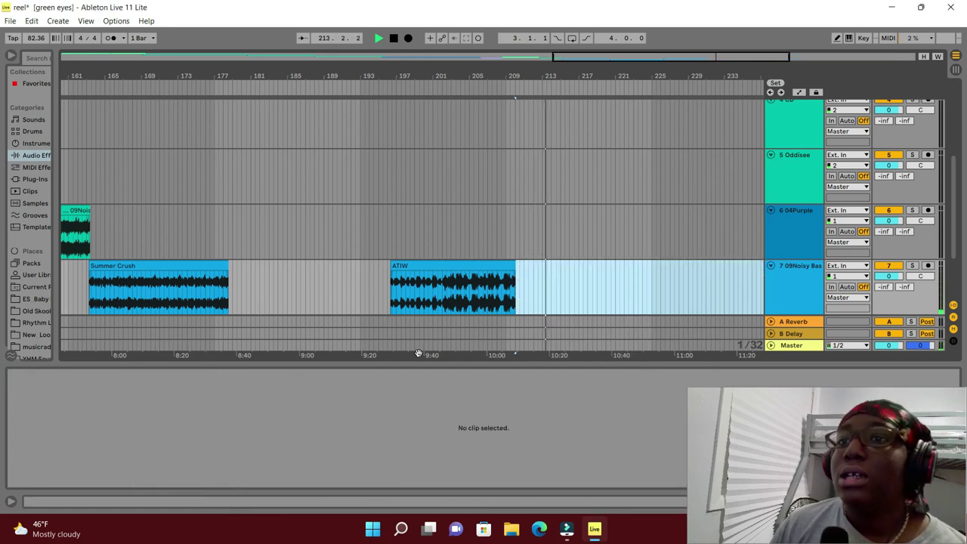
Step: Hide the clip details, show the whole arrangement width and examine how the clips are staggered across all tracks
{"action": "scroll", "coordinate": [417, 353], "scroll_direction": "left", "scroll_amount": 15}
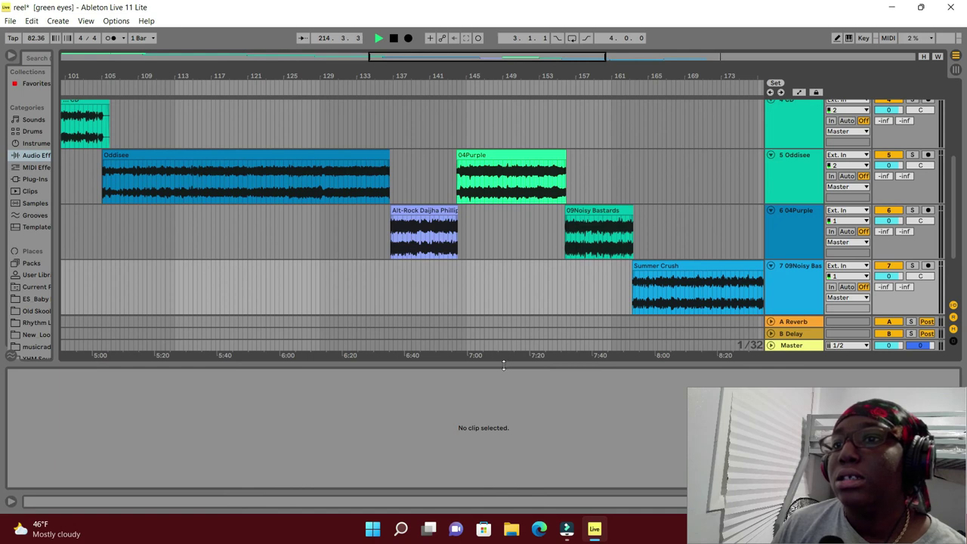
{"action": "left_click_drag", "start_coordinate": [512, 489], "coordinate": [512, 504]}
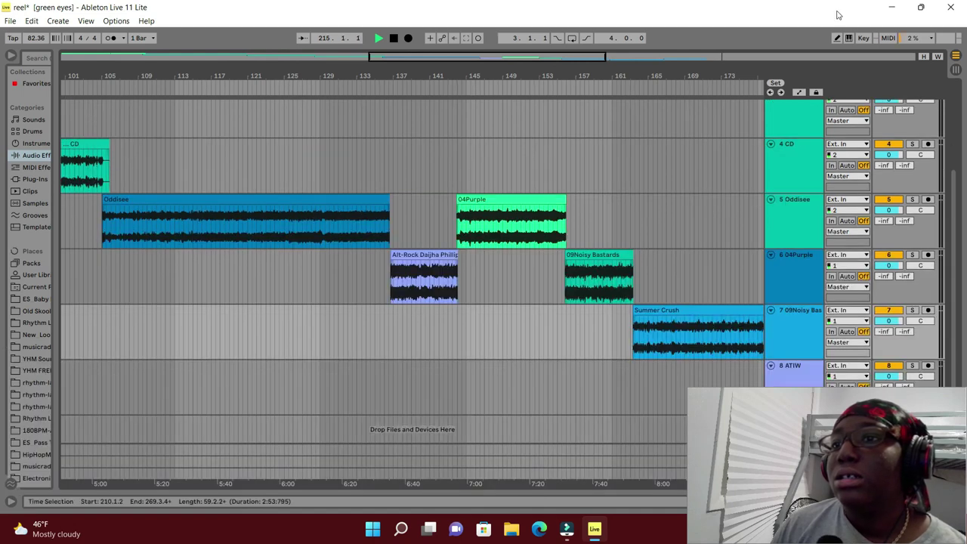
{"action": "left_click", "coordinate": [936, 57]}
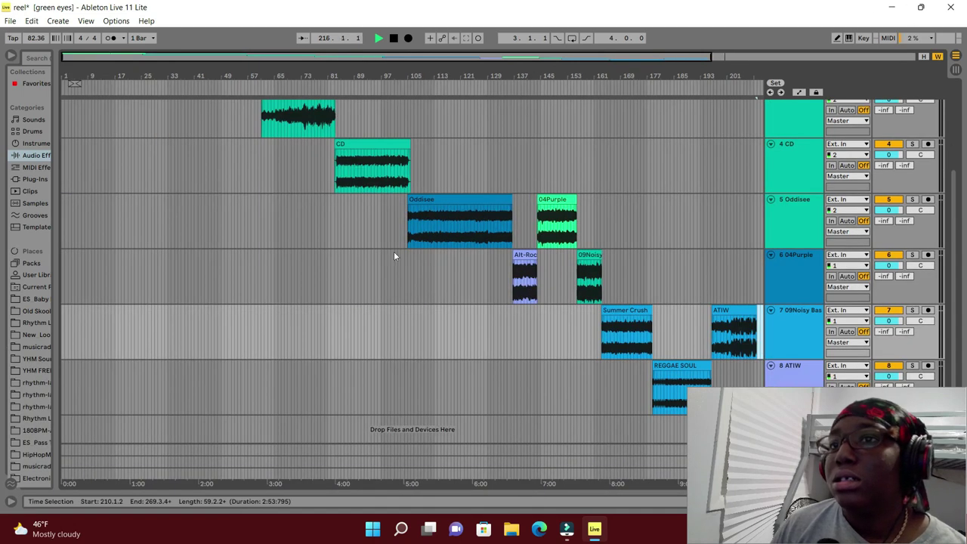
{"action": "scroll", "coordinate": [403, 233], "scroll_direction": "up", "scroll_amount": 5}
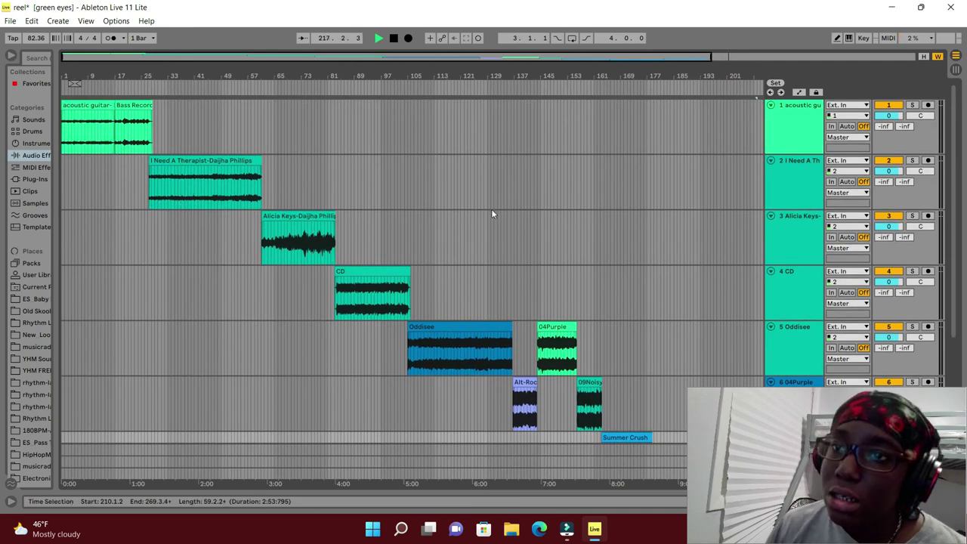
{"action": "scroll", "coordinate": [491, 213], "scroll_direction": "down", "scroll_amount": 5}
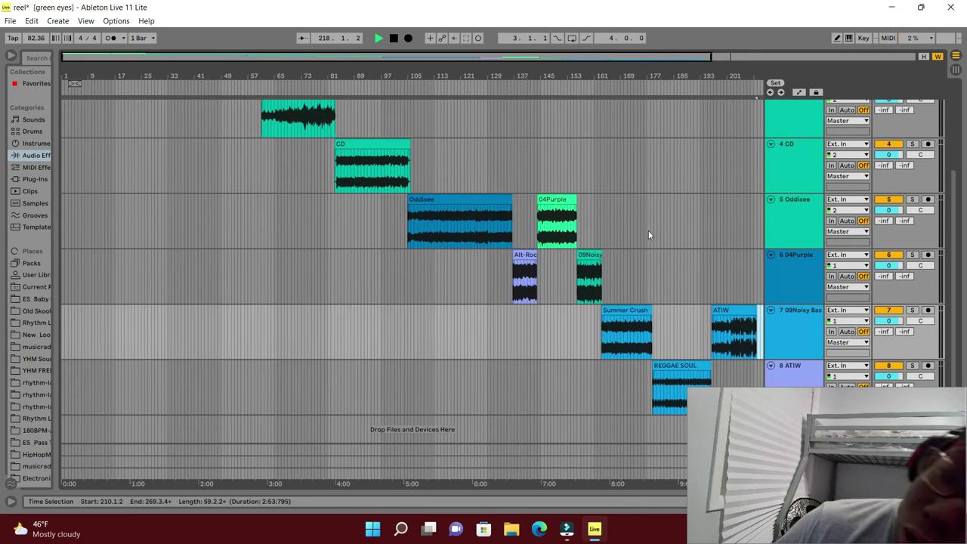
{"action": "scroll", "coordinate": [506, 398], "scroll_direction": "up", "scroll_amount": 2}
{"action": "scroll", "coordinate": [513, 396], "scroll_direction": "down", "scroll_amount": 2}
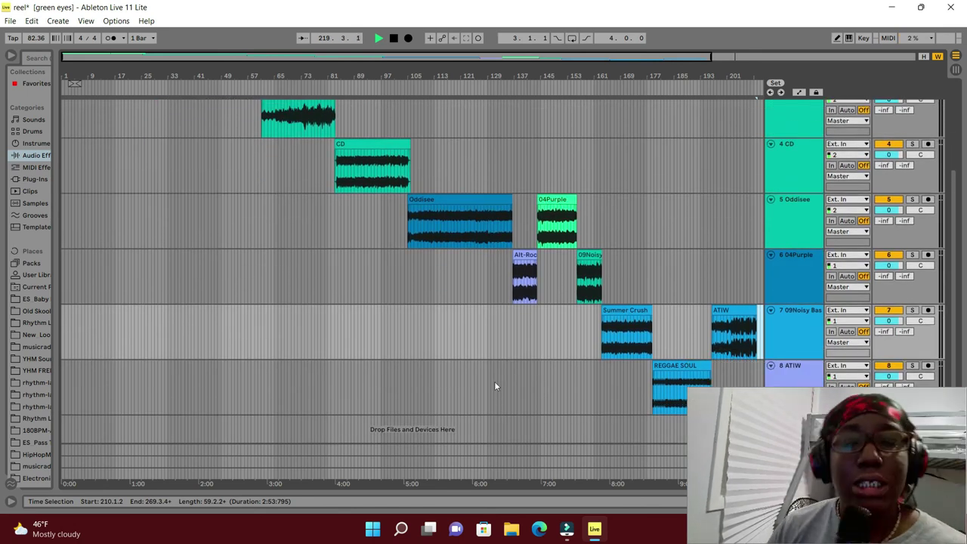
{"action": "scroll", "coordinate": [494, 386], "scroll_direction": "up", "scroll_amount": 5}
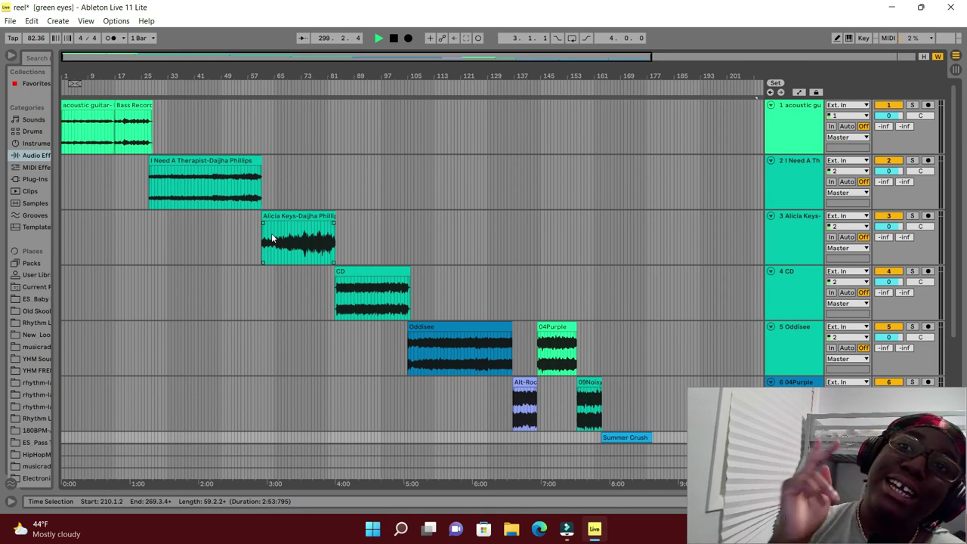
Step: Restart playback from the beginning of the arrangement and lower the volume of track 1 to -6.4 dB
{"action": "left_click", "coordinate": [394, 38]}
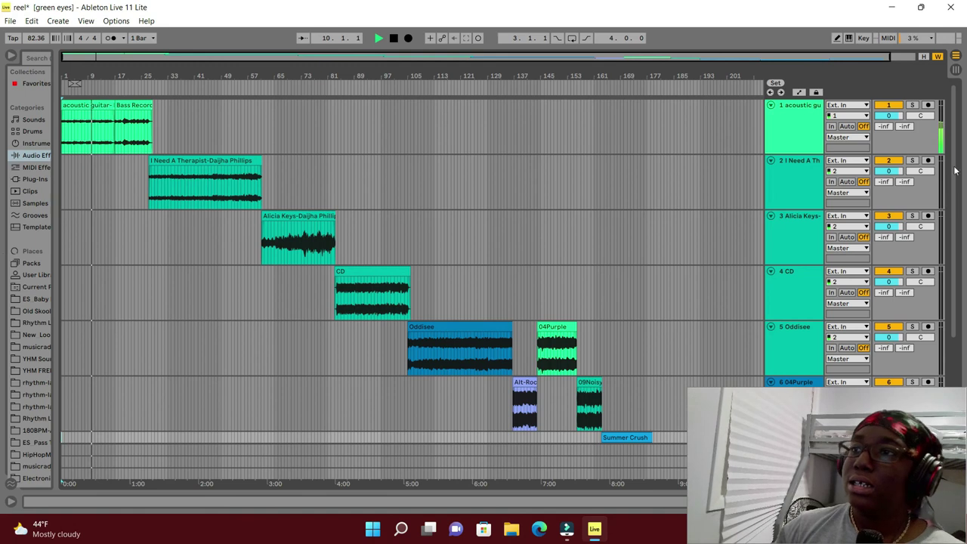
{"action": "left_click", "coordinate": [955, 69]}
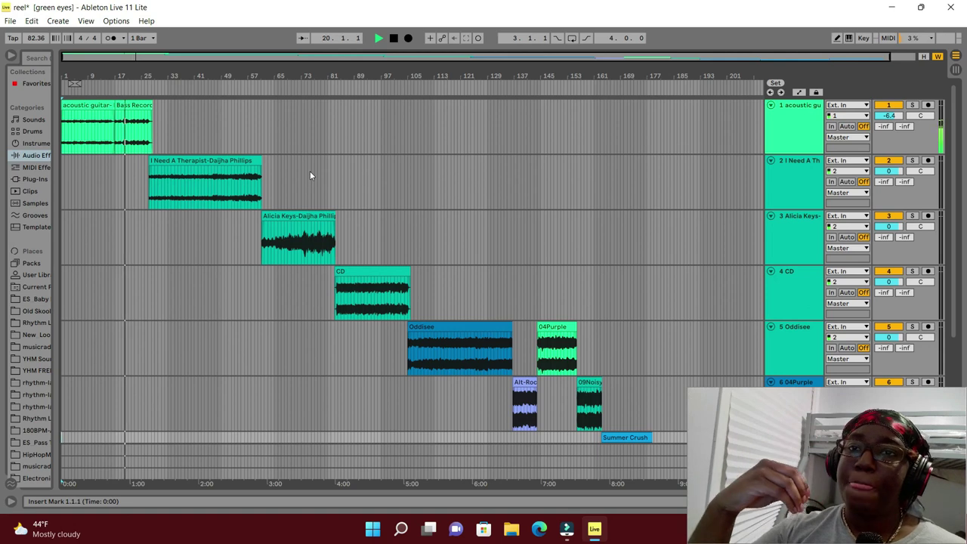
{"action": "scroll", "coordinate": [309, 304], "scroll_direction": "down", "scroll_amount": 1}
{"action": "scroll", "coordinate": [310, 304], "scroll_direction": "down", "scroll_amount": 4}
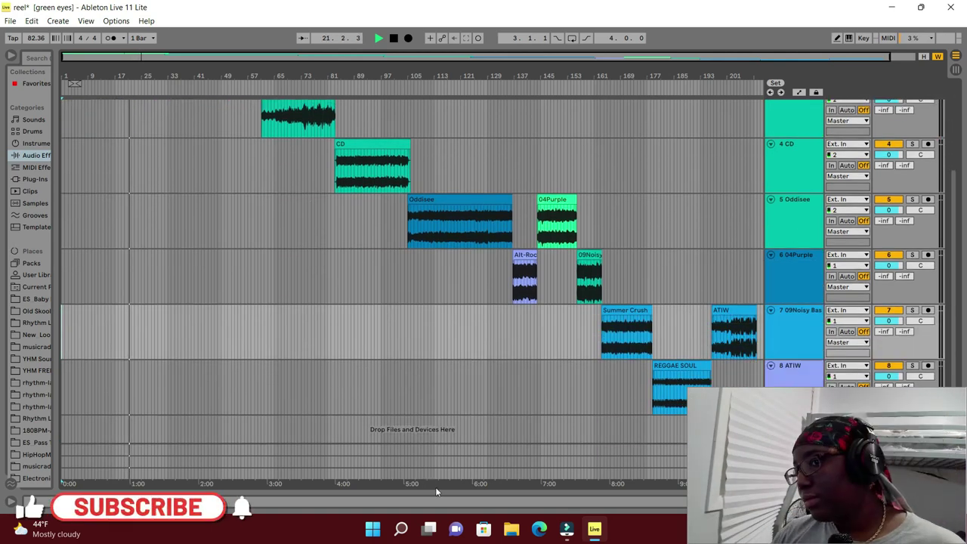
{"action": "scroll", "coordinate": [444, 483], "scroll_direction": "right", "scroll_amount": 2}
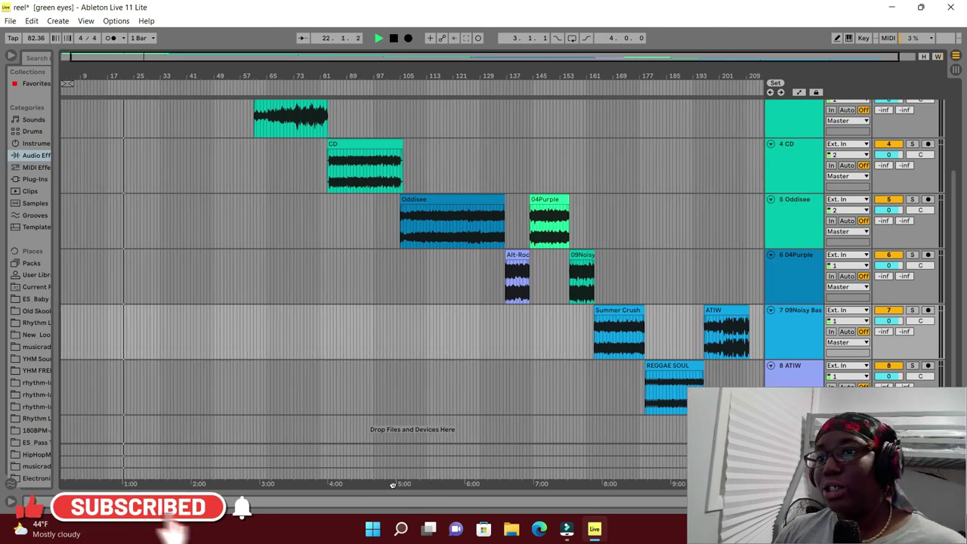
{"action": "left_click_drag", "start_coordinate": [300, 489], "coordinate": [514, 484]}
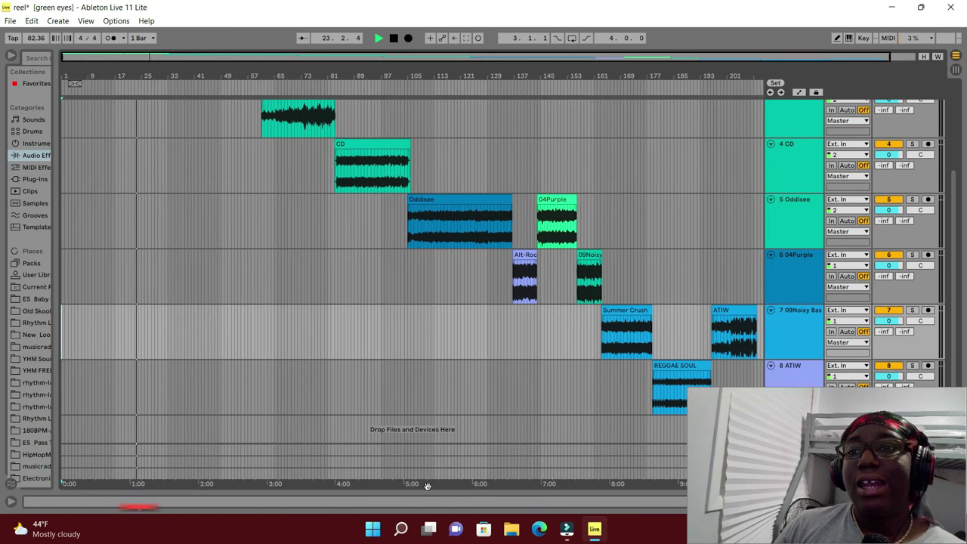